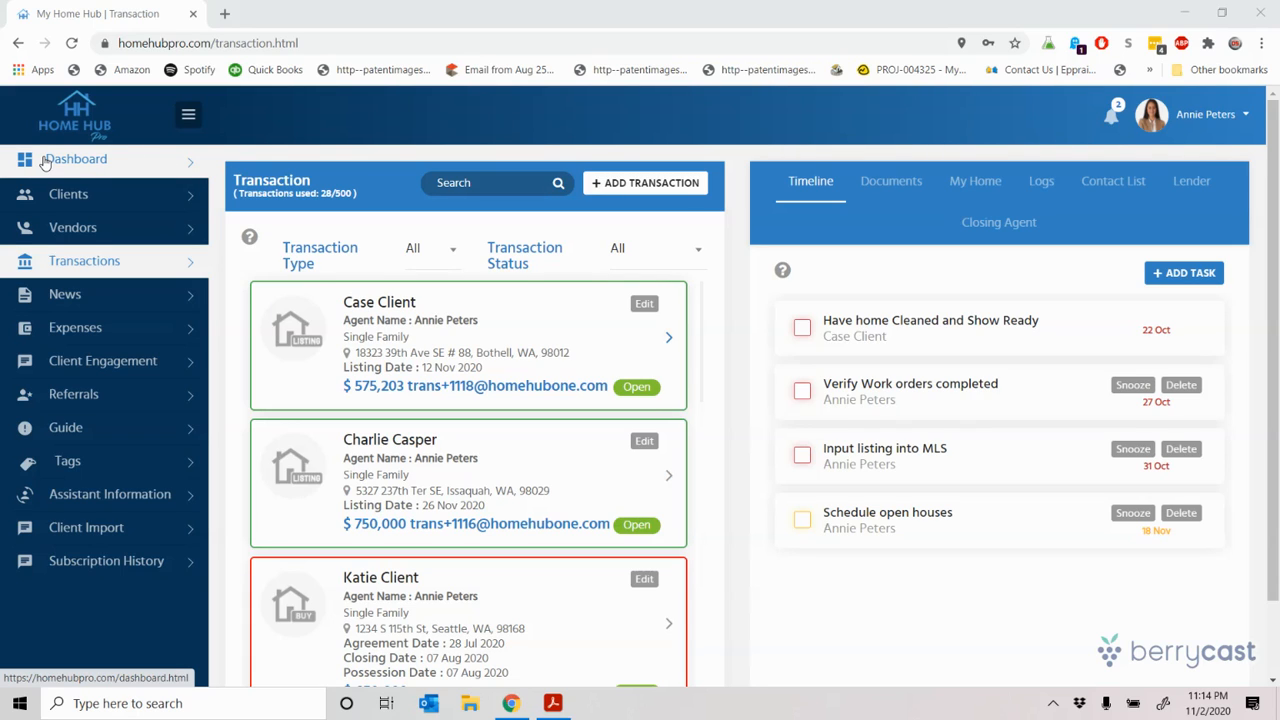
Step: Reload the Transactions list so the $750,000 listing and its two timeline tasks show
click(72, 272)
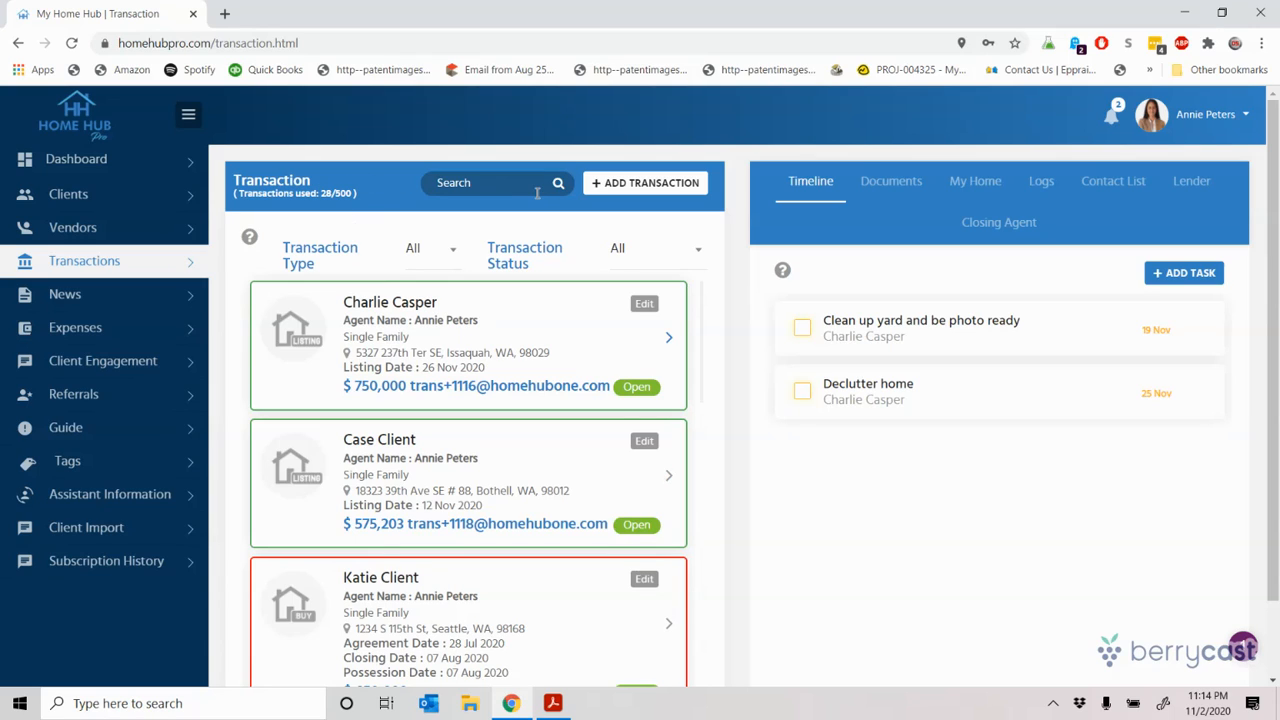
Step: Start a new transaction and check the Co-Agent list without choosing anyone
click(629, 184)
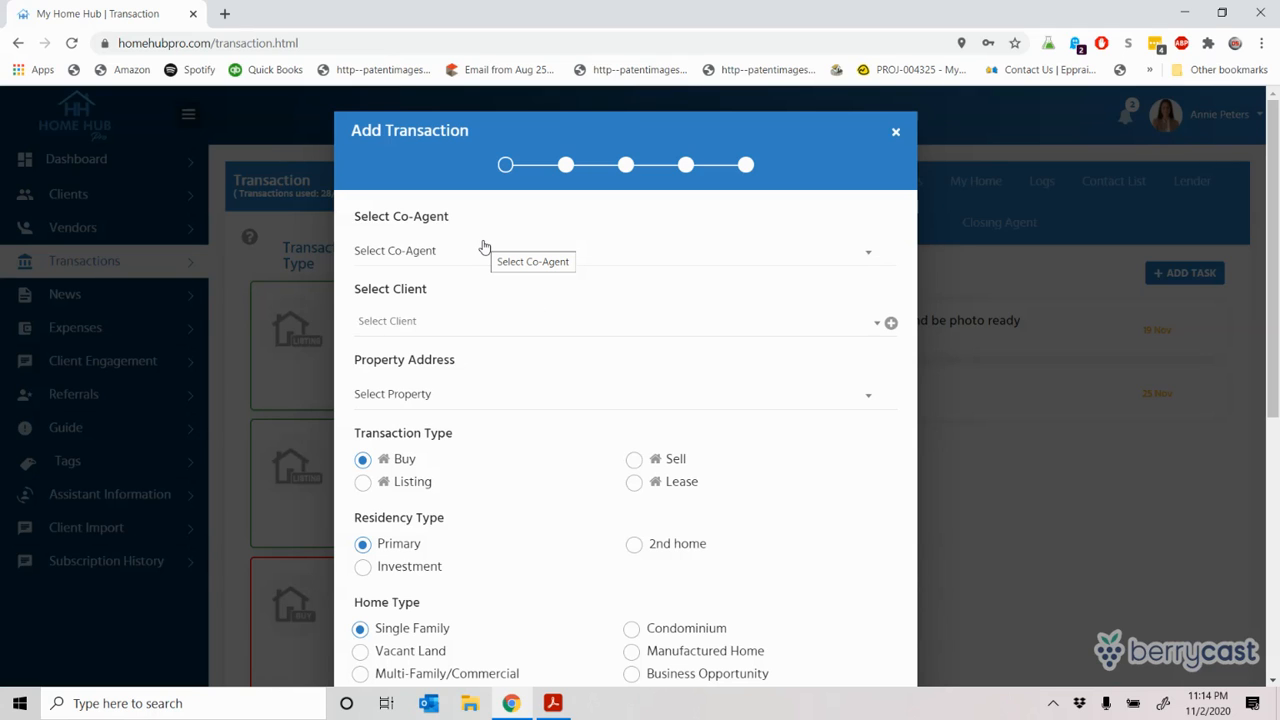
click(442, 259)
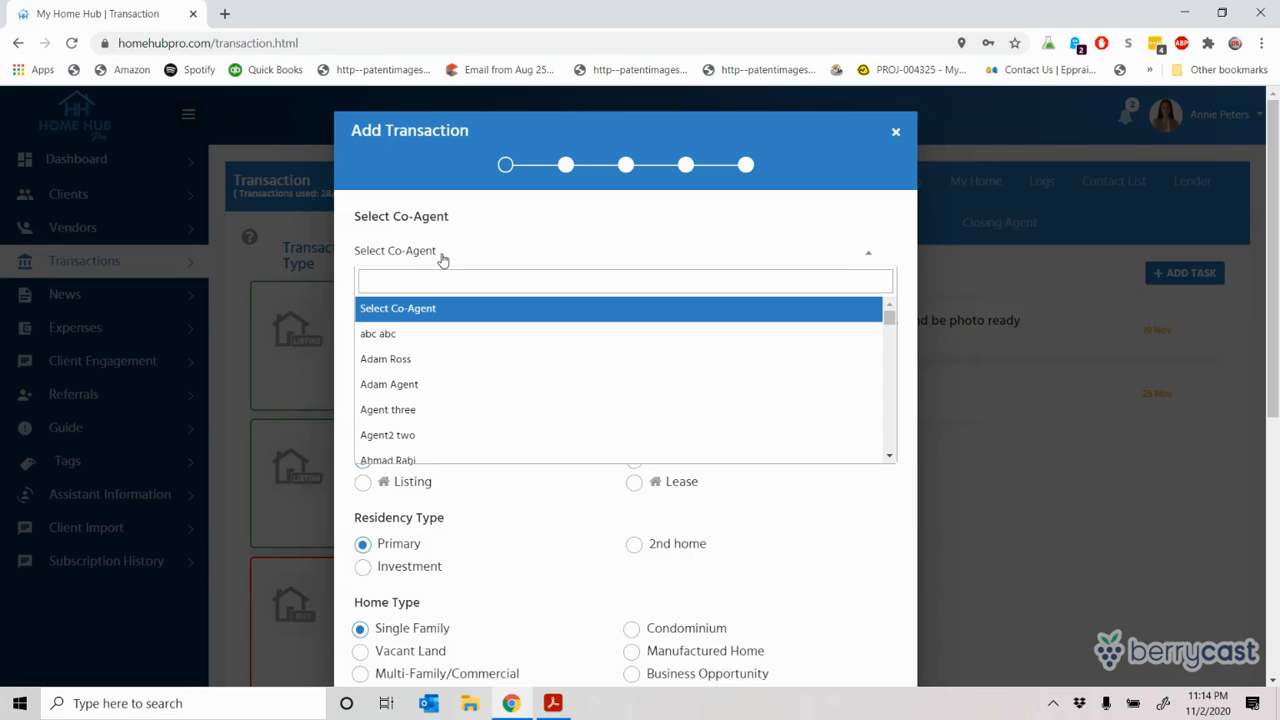
click(442, 259)
click(442, 259)
click(442, 259)
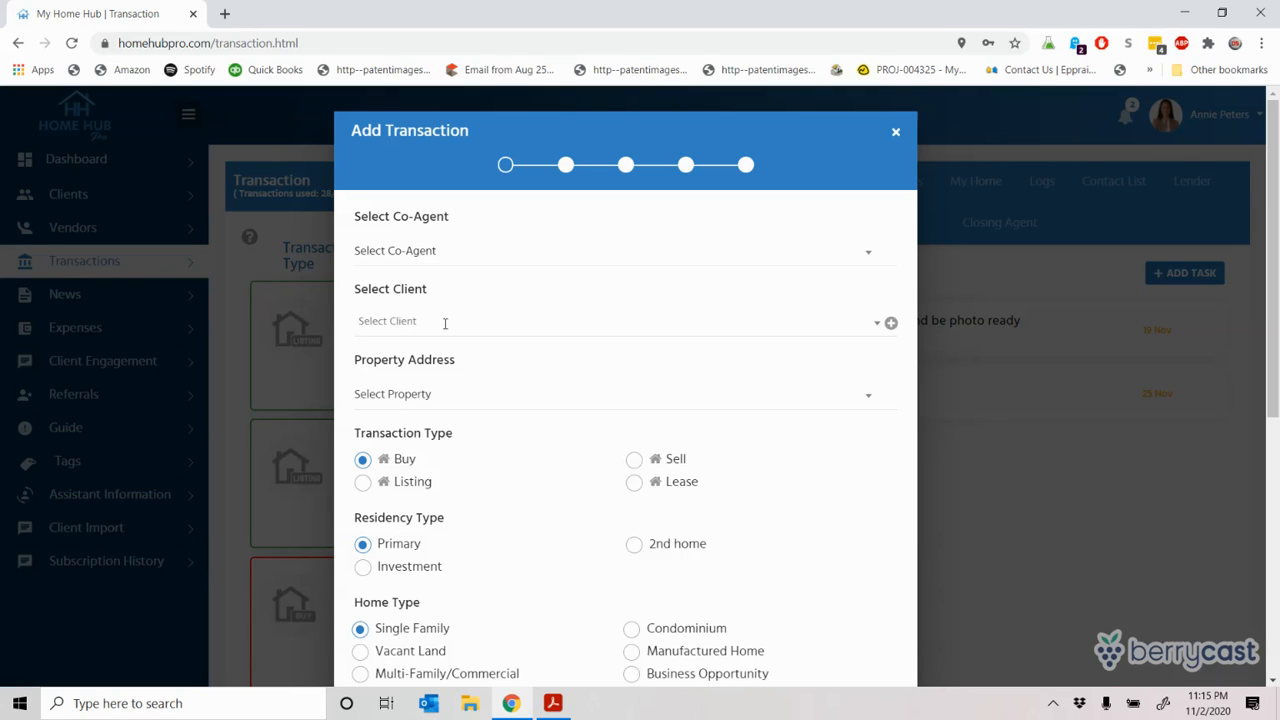
Step: Pick an existing client couple, remove it again, and bring up the Add Client form
click(445, 323)
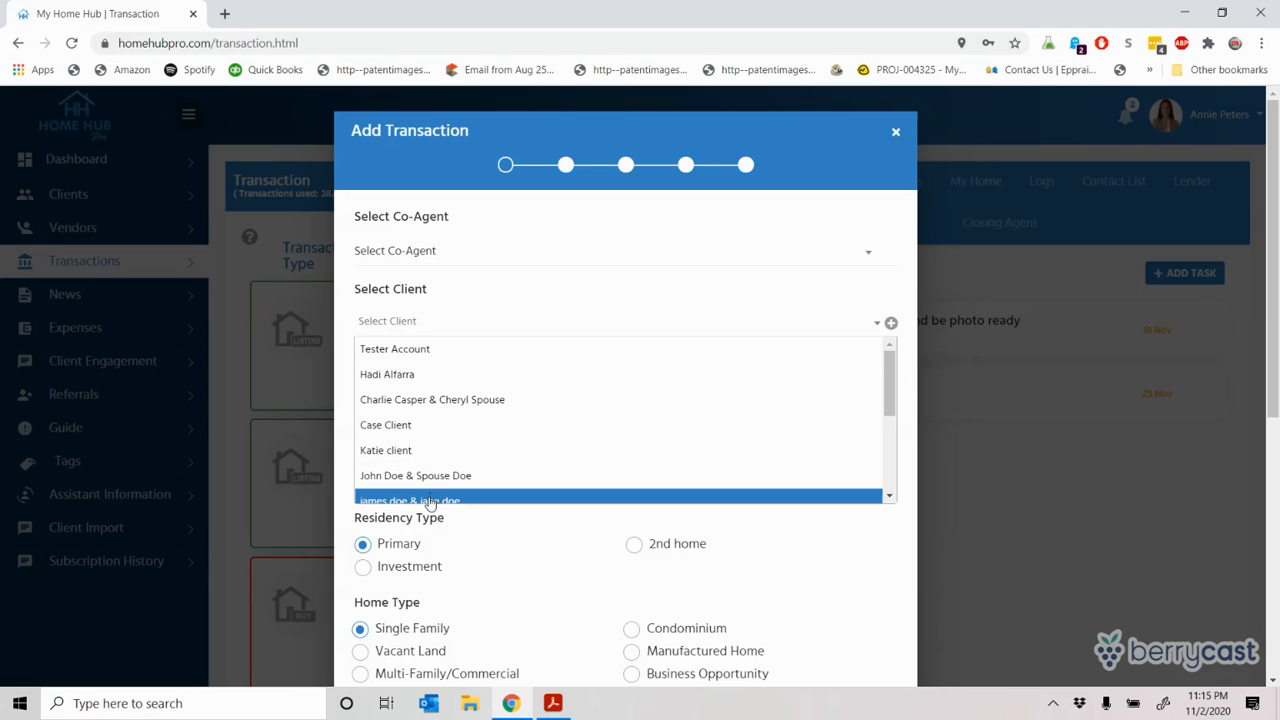
click(423, 406)
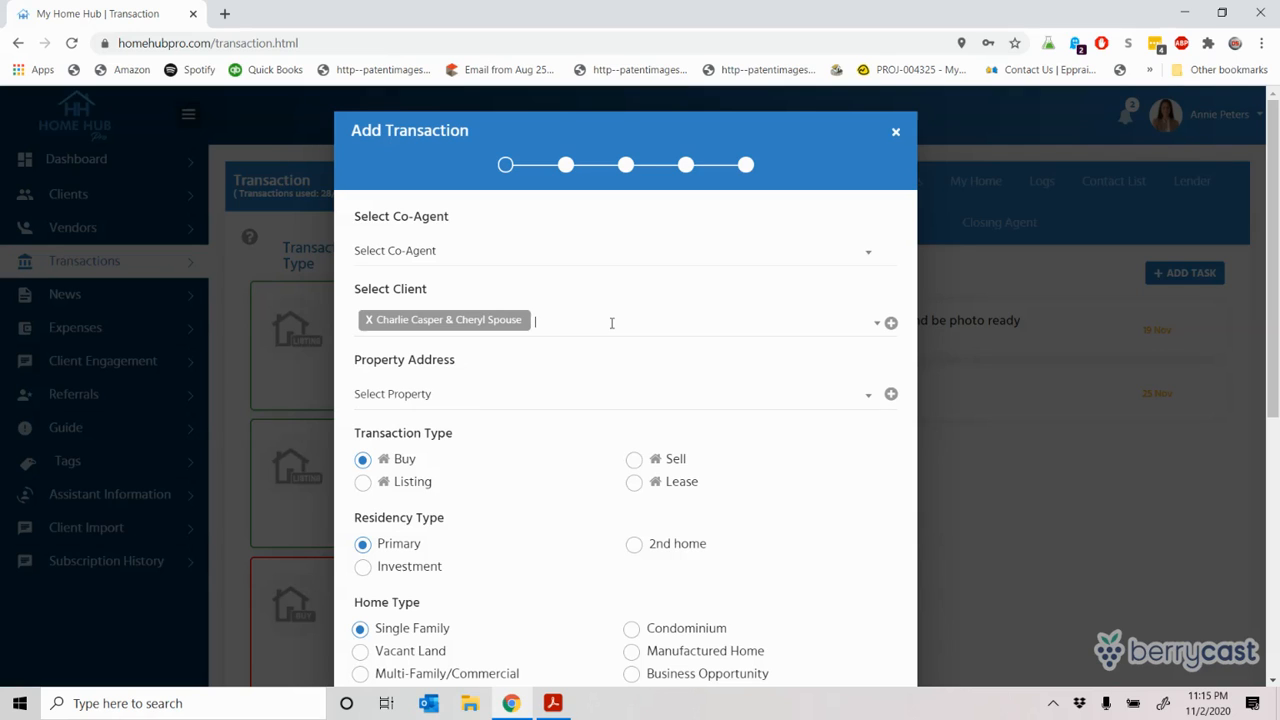
click(368, 320)
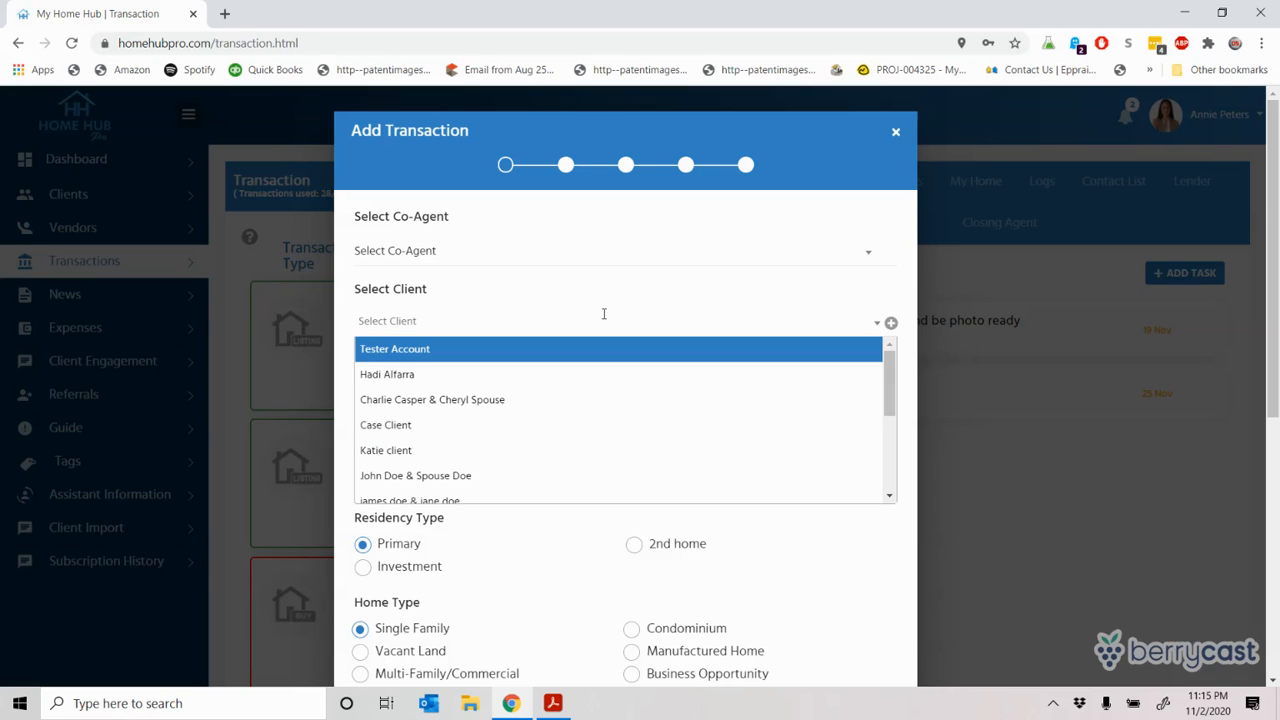
click(891, 326)
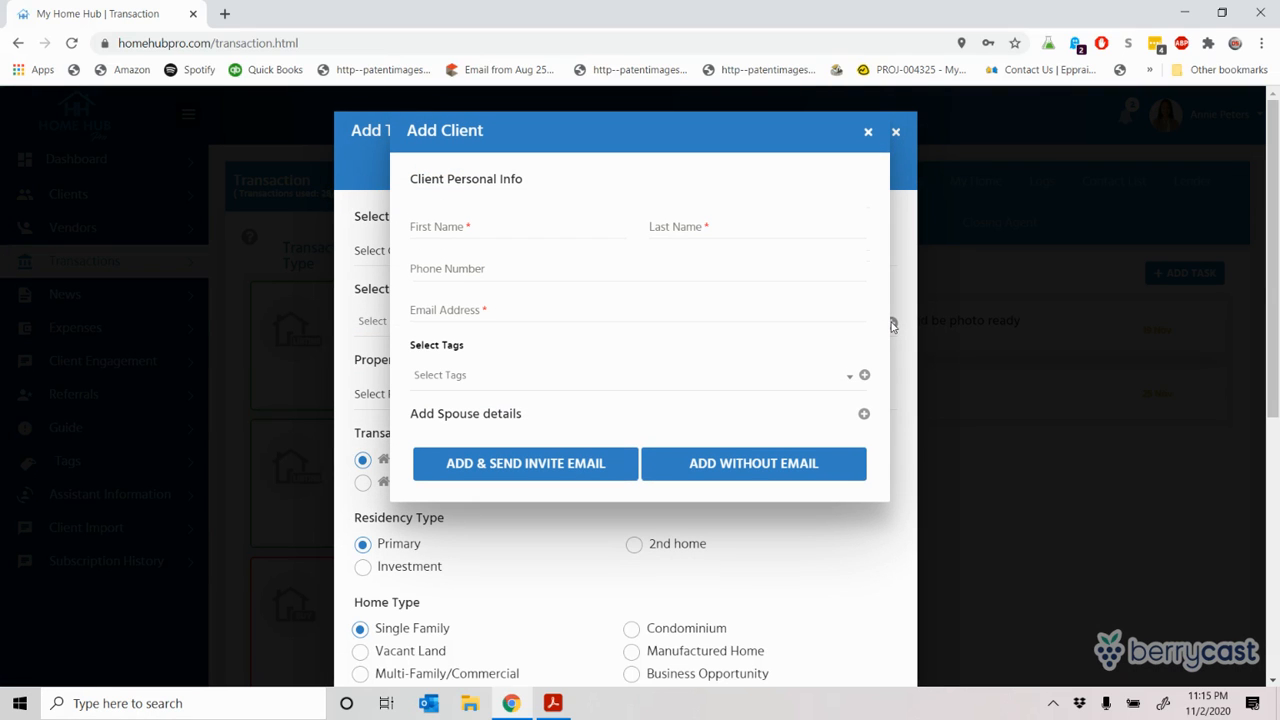
Step: Enter the client's first and last name, phone number, and the suggested e-mail address
click(516, 231)
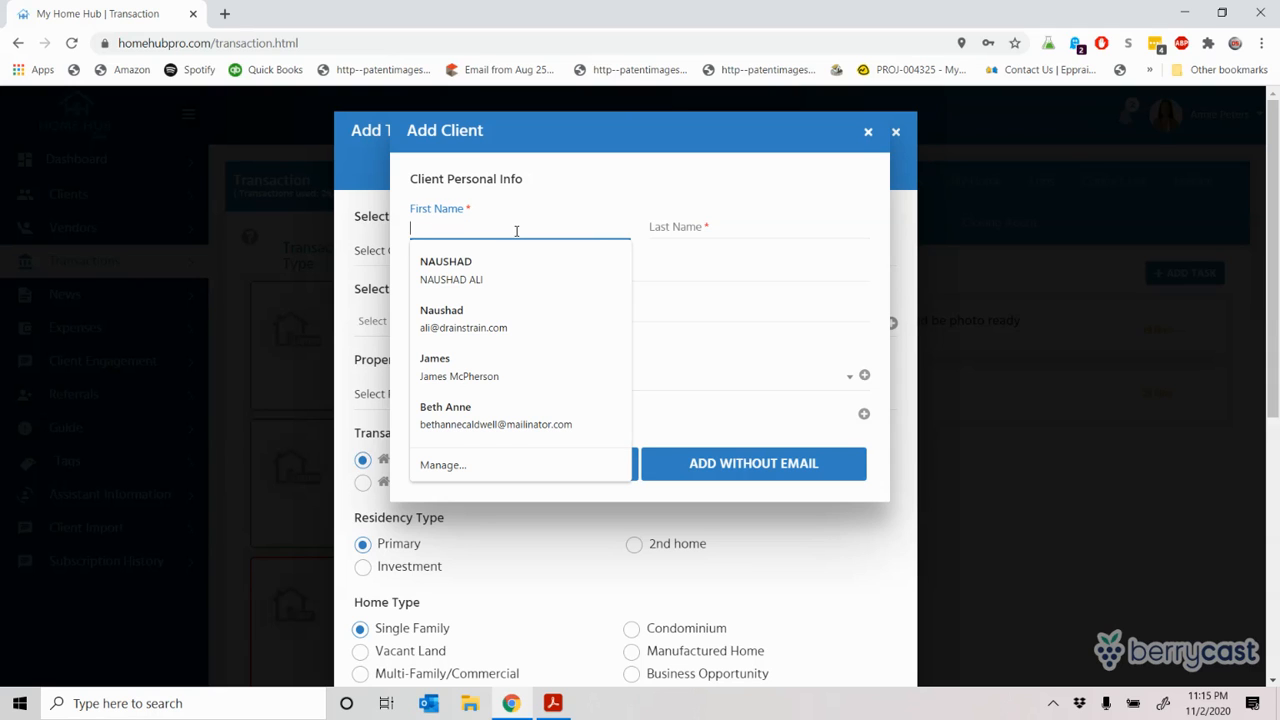
text(John)
key(Tab)
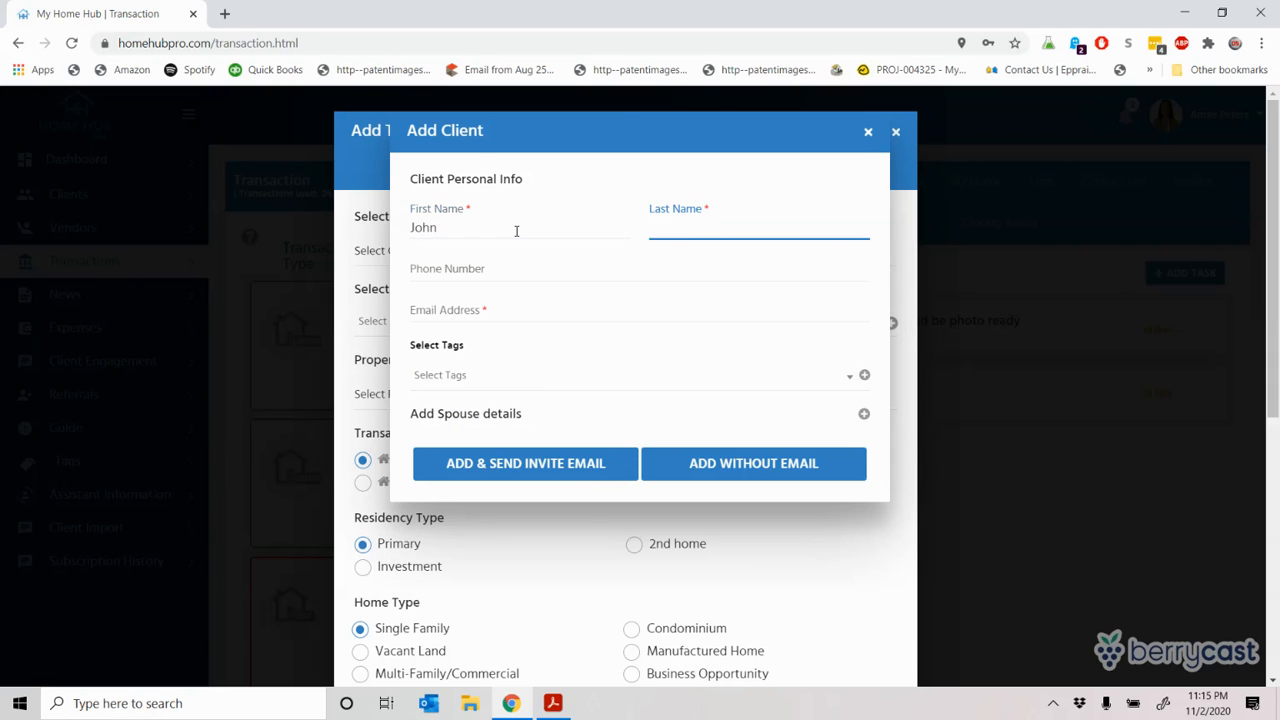
text(Doe)
key(Tab)
text(555)
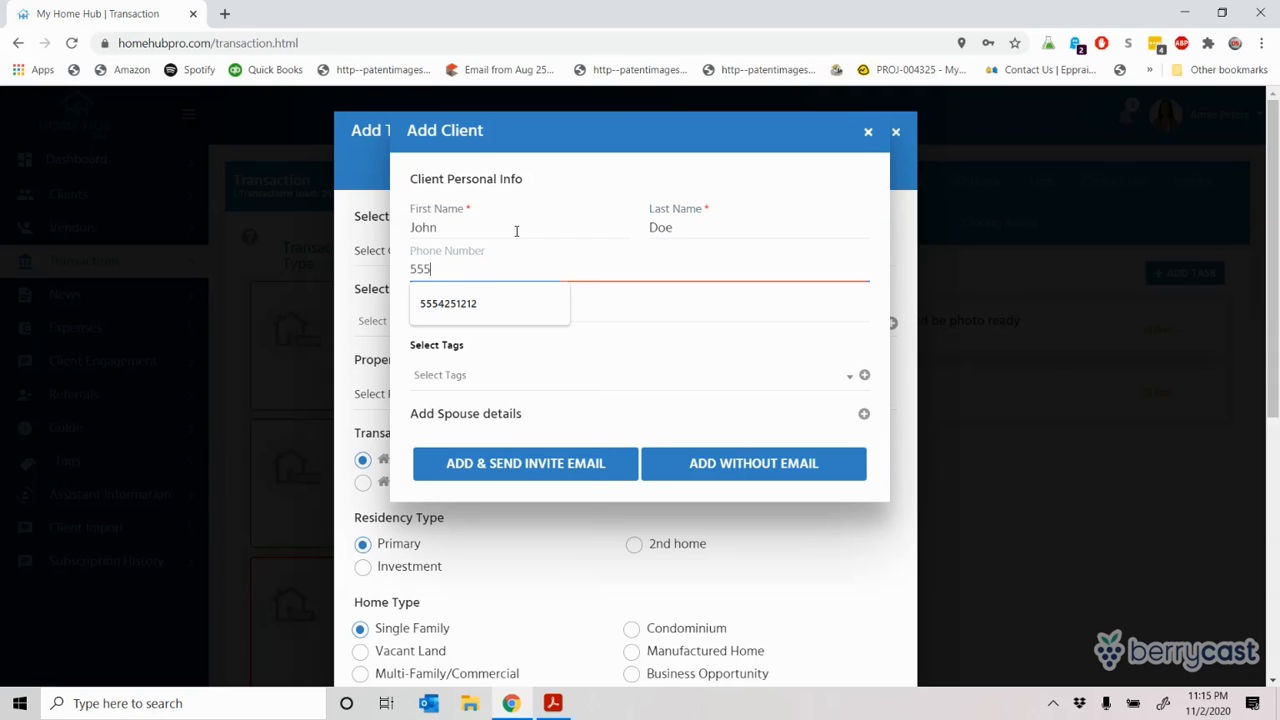
text(5555555)
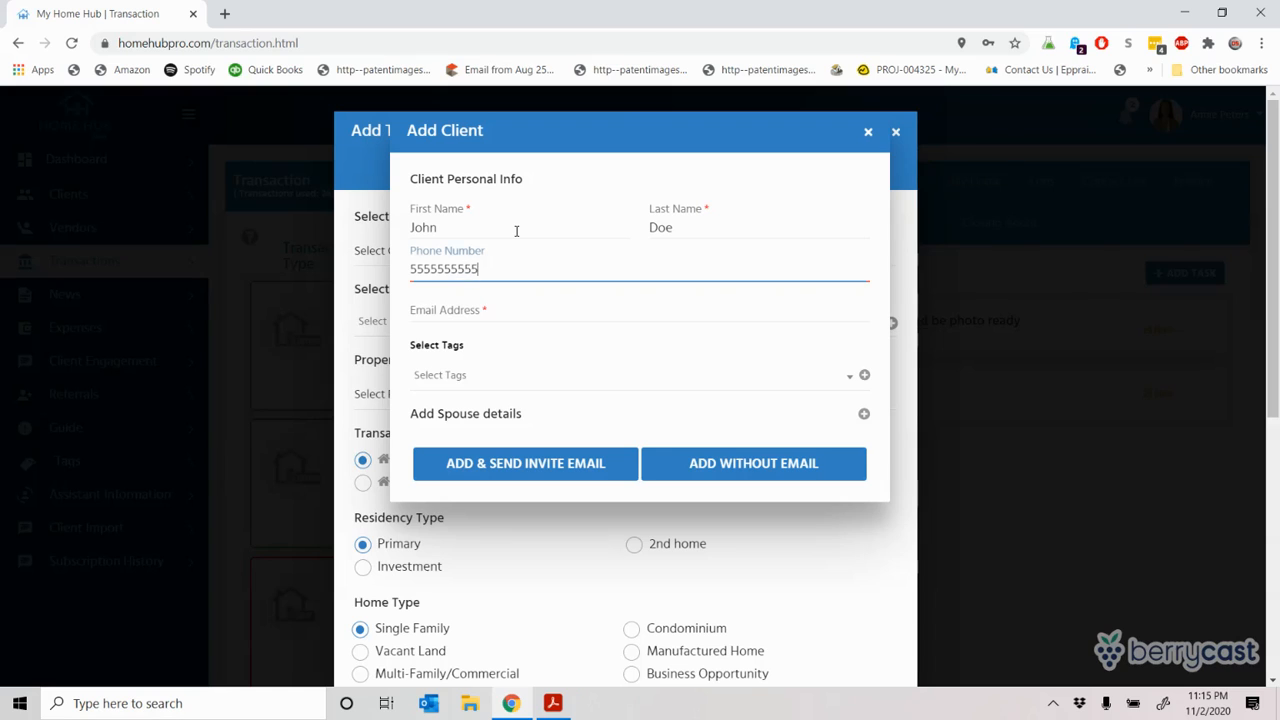
key(Tab)
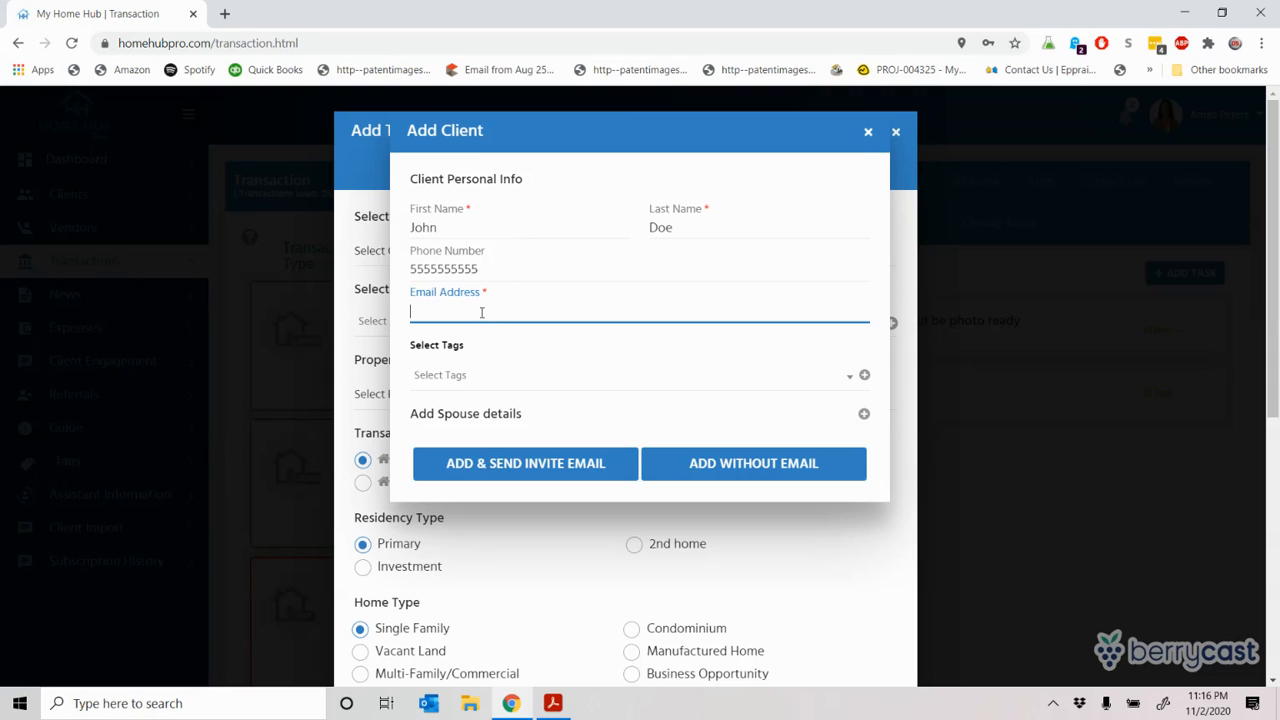
text(johndoe@mailinator.com)
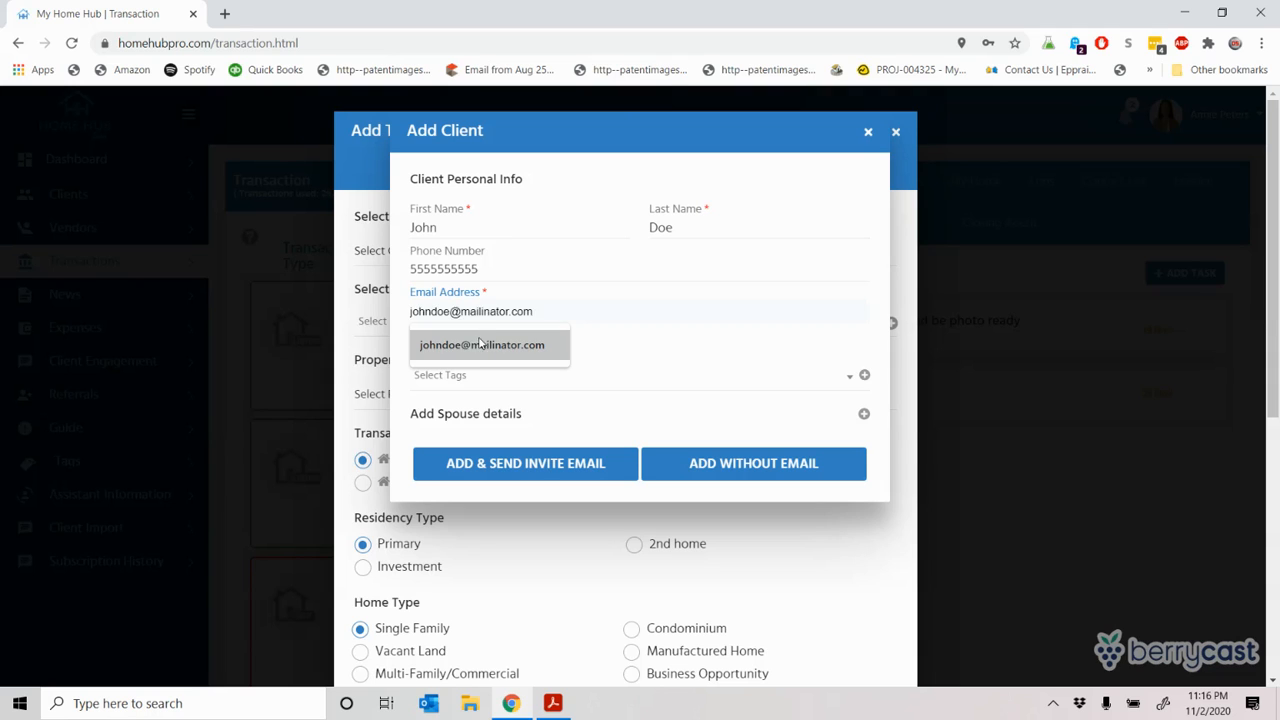
click(480, 344)
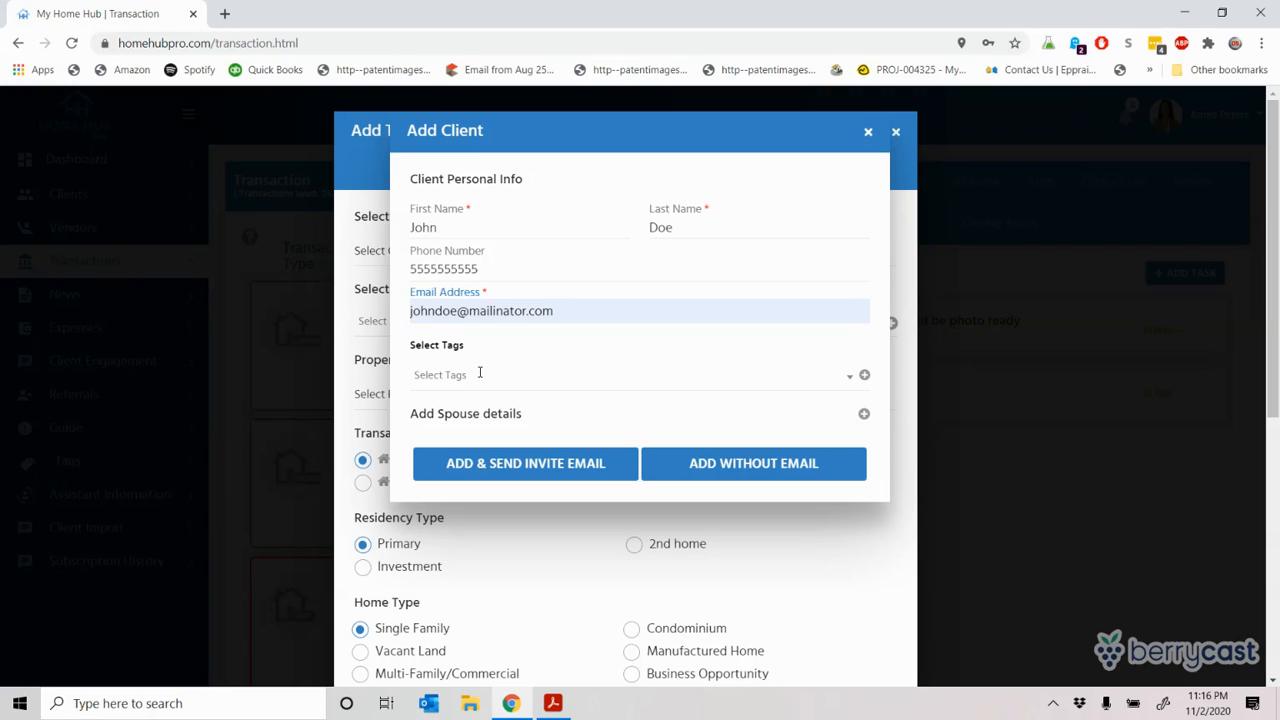
Step: Tag the client as Buyer Lead and bring up the Add Tag form
click(487, 374)
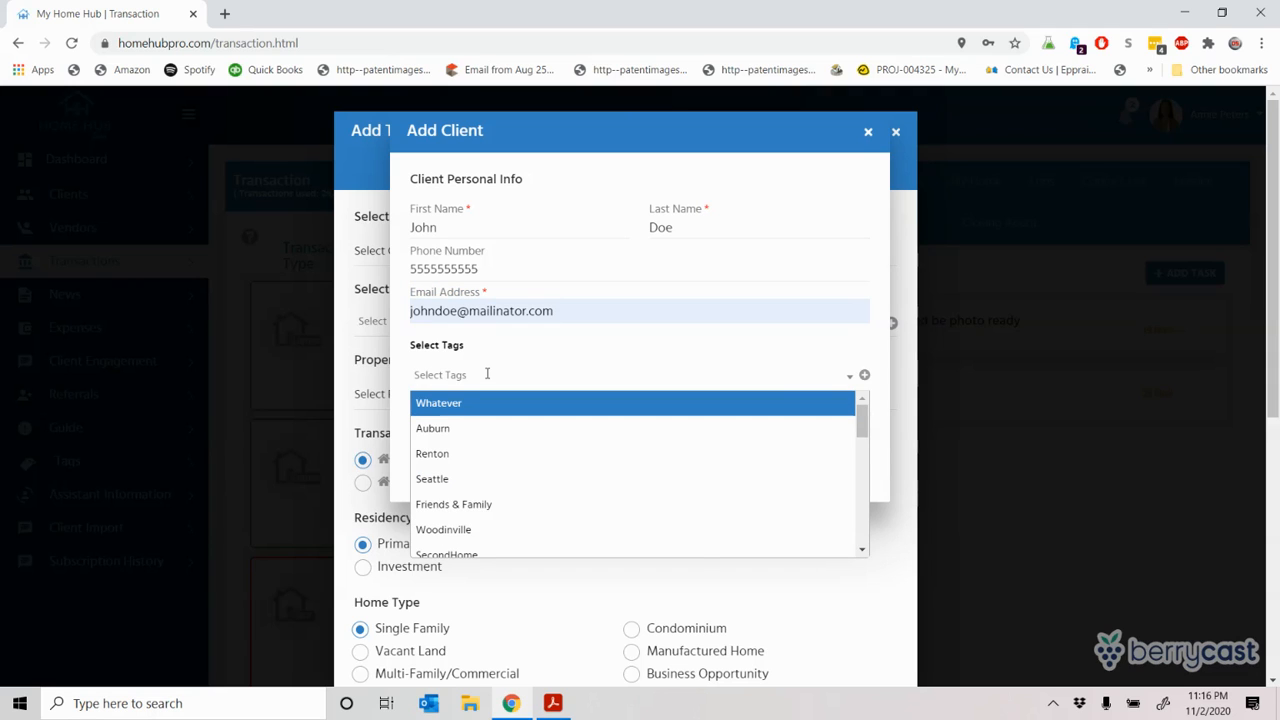
text(buyer)
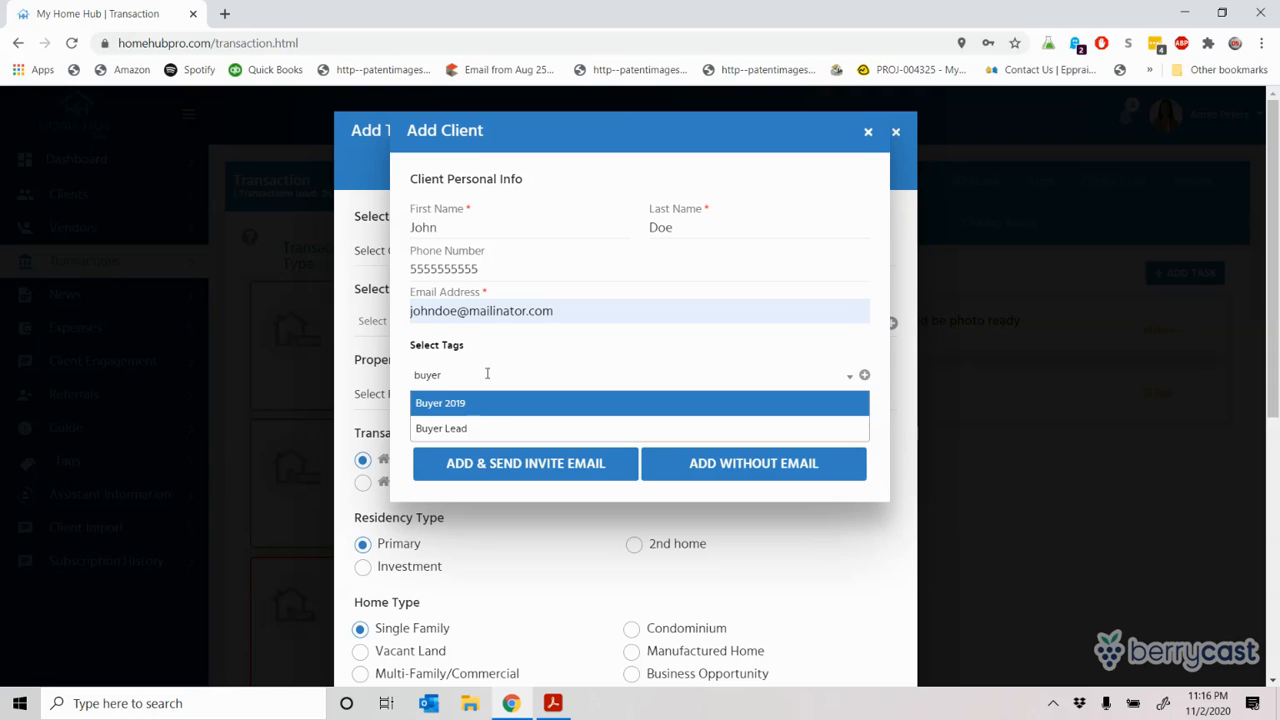
click(465, 429)
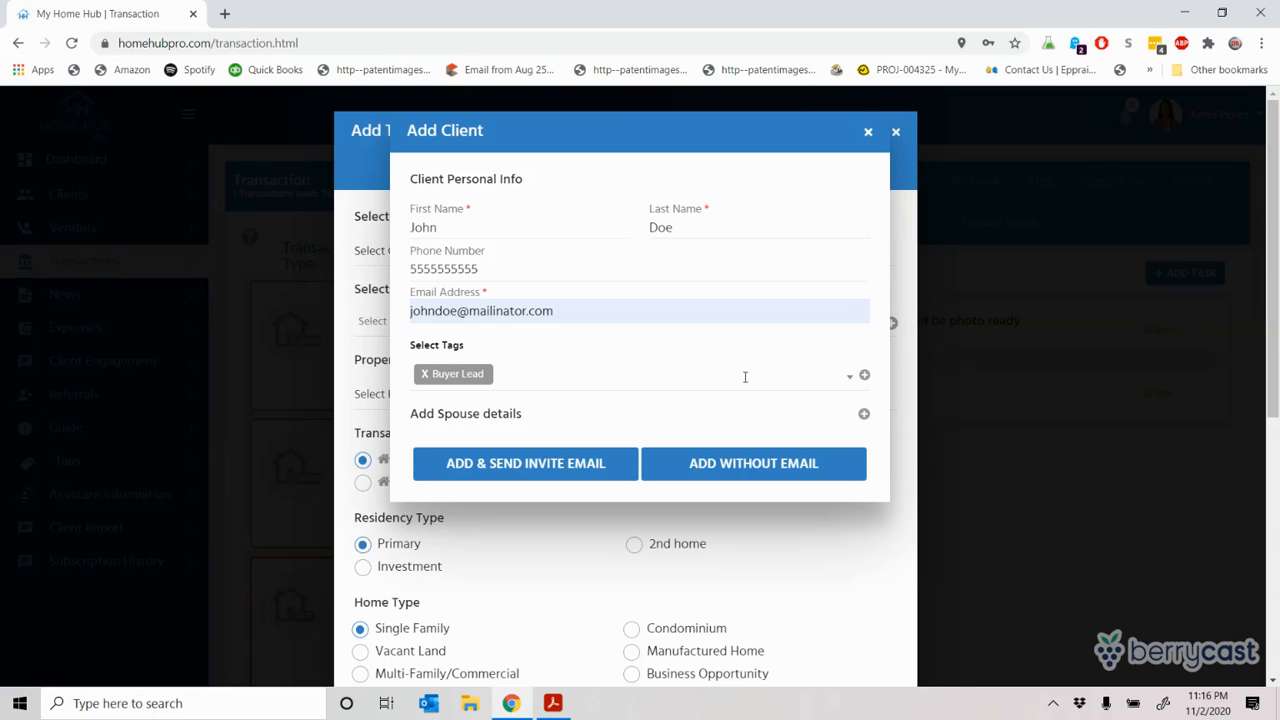
click(864, 376)
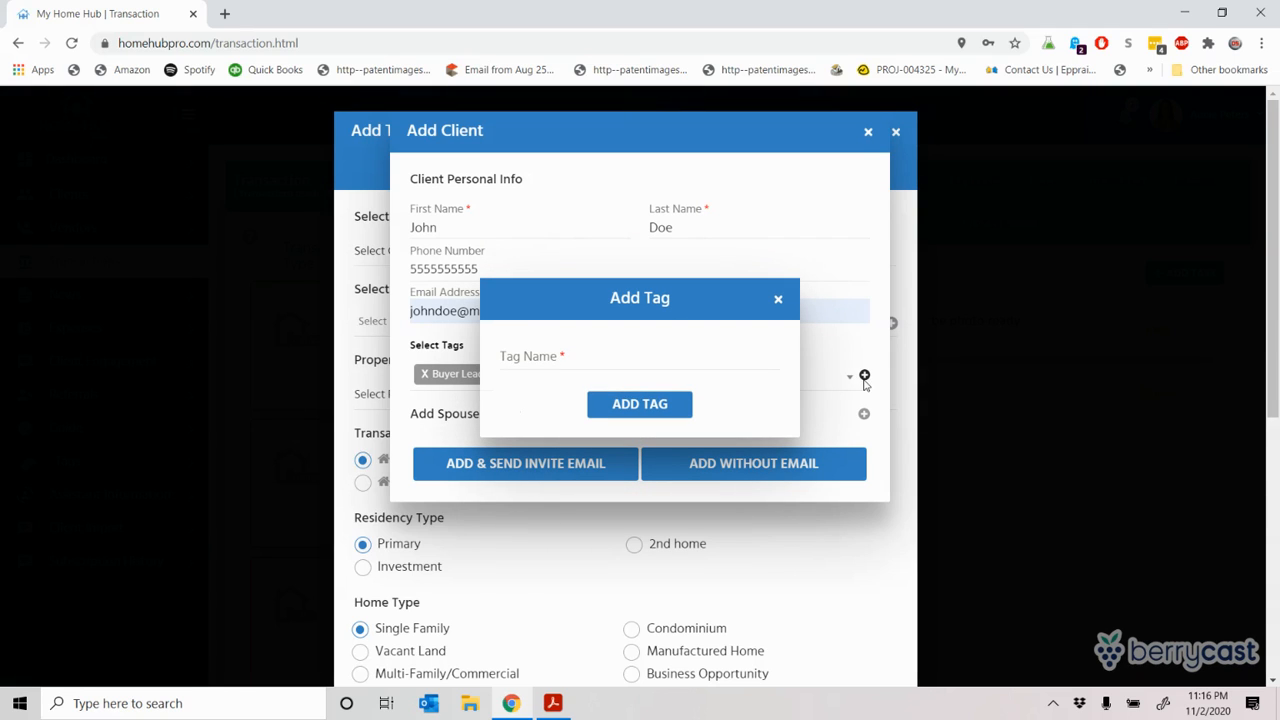
Step: Try the tag names Relocation, Custom and VIP1, then close Add Tag without adding a tag
click(533, 346)
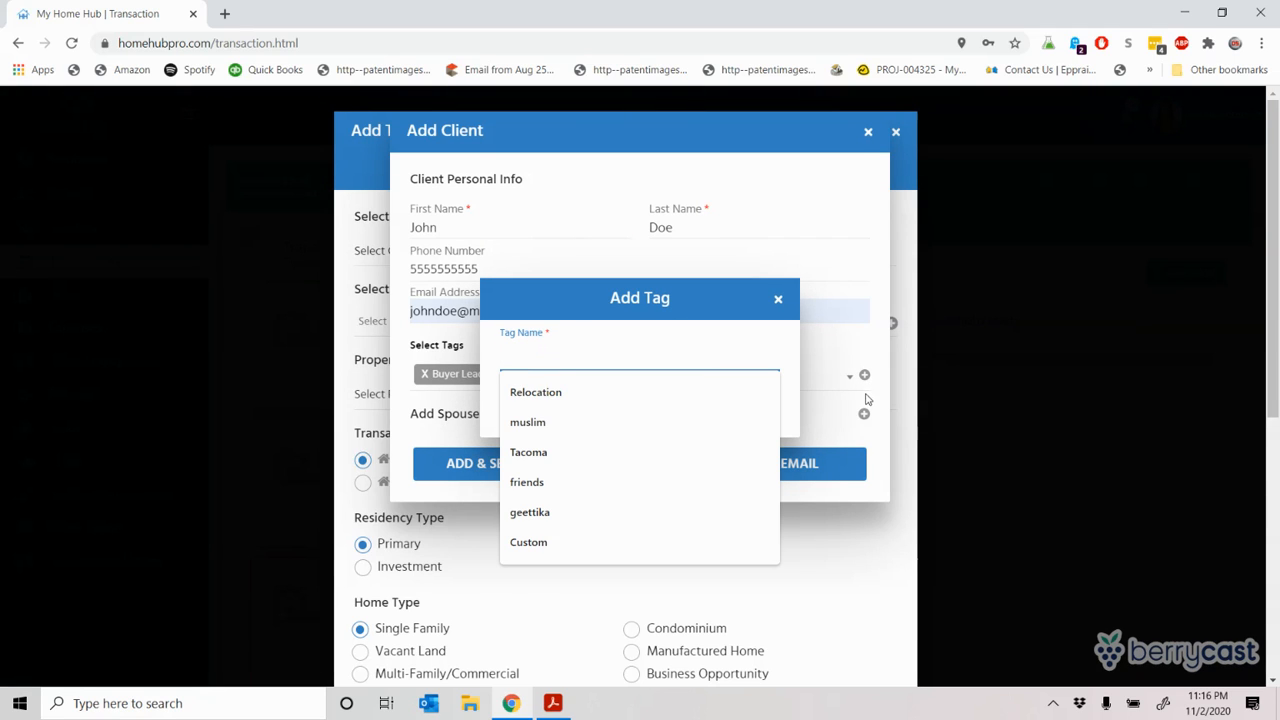
click(697, 383)
text(Custom)
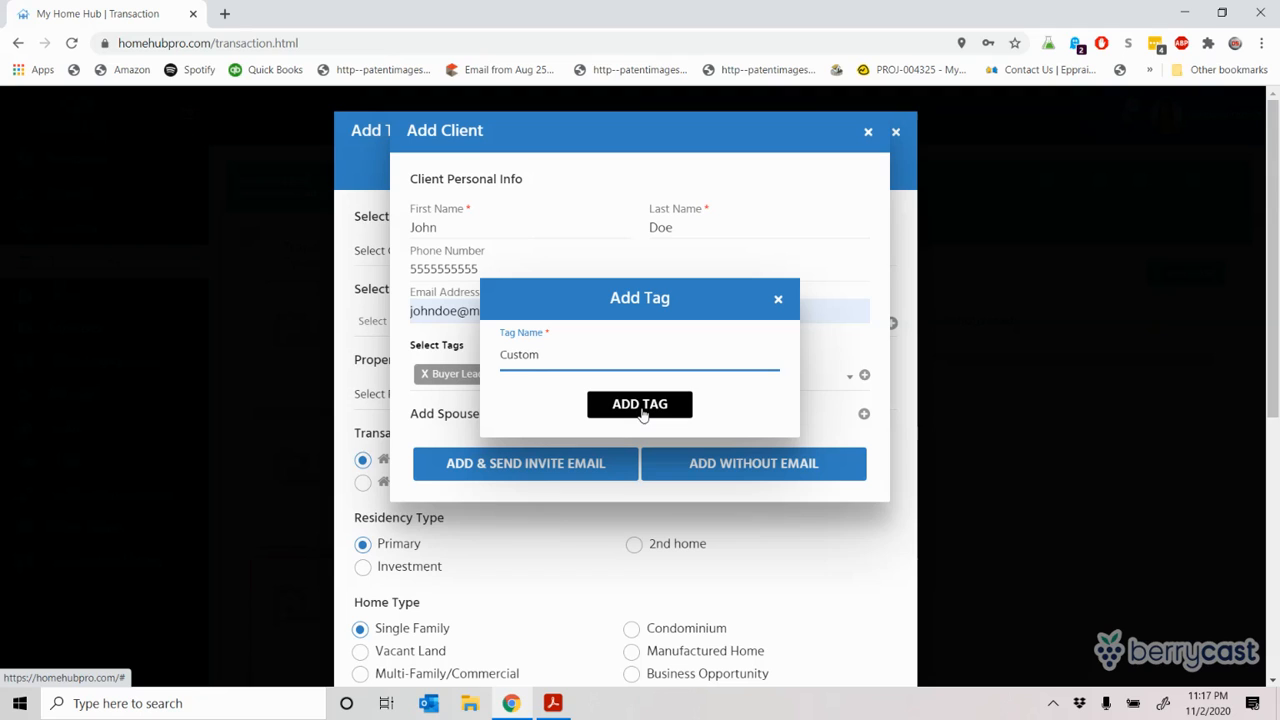
key(BackSpace)
key(BackSpace)
key(BackSpace)
key(BackSpace)
key(BackSpace)
key(BackSpace)
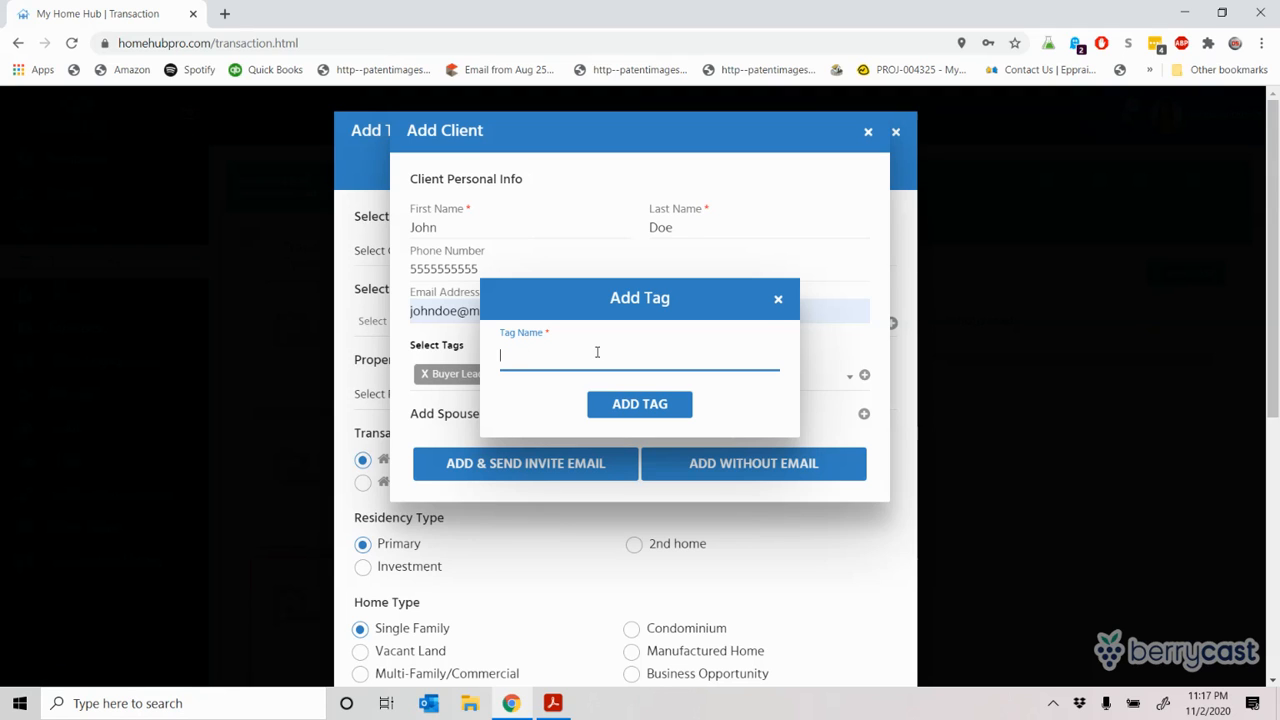
text(VIP)
text(1)
click(778, 301)
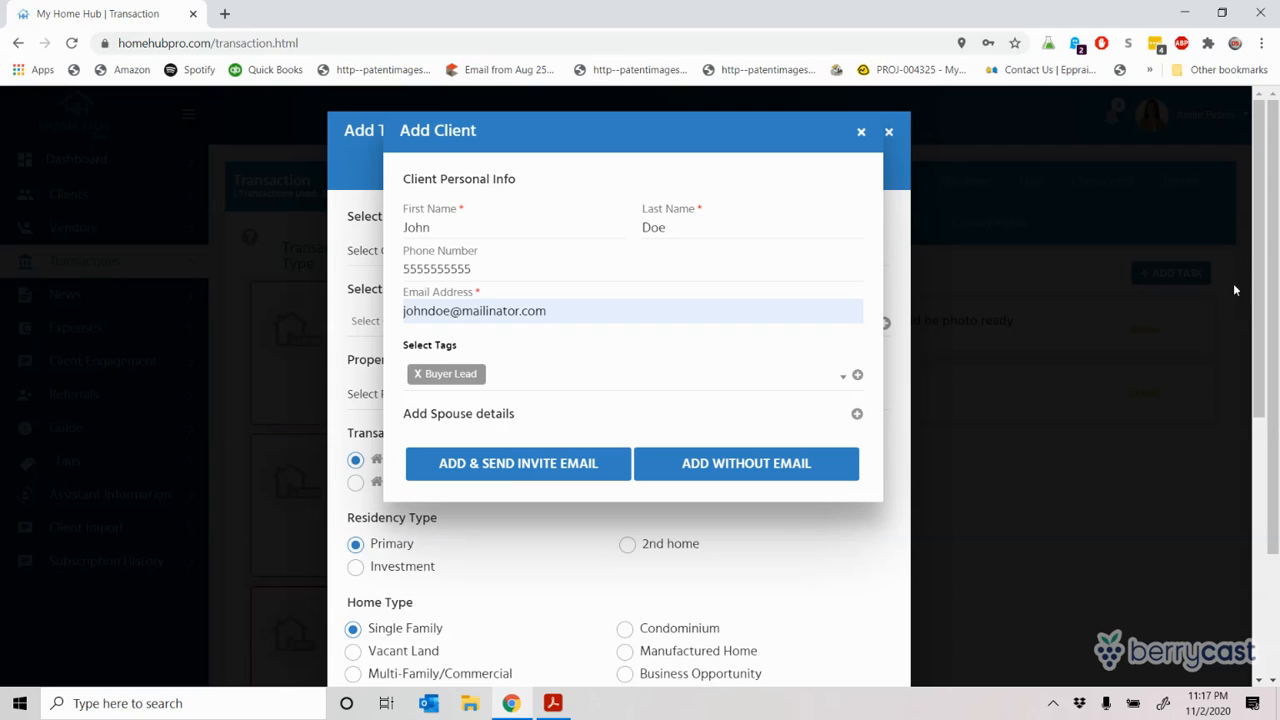
Step: Expand the spouse details fields, then close the Add Client form without saving
click(857, 415)
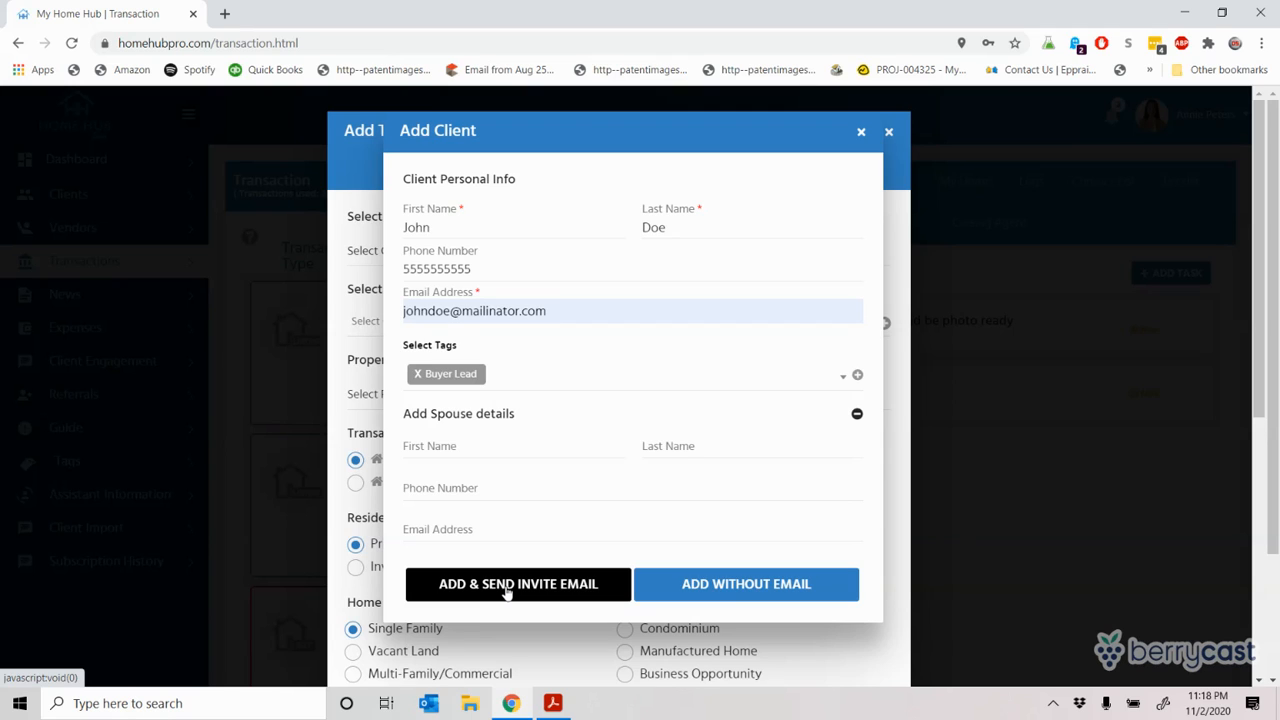
click(862, 132)
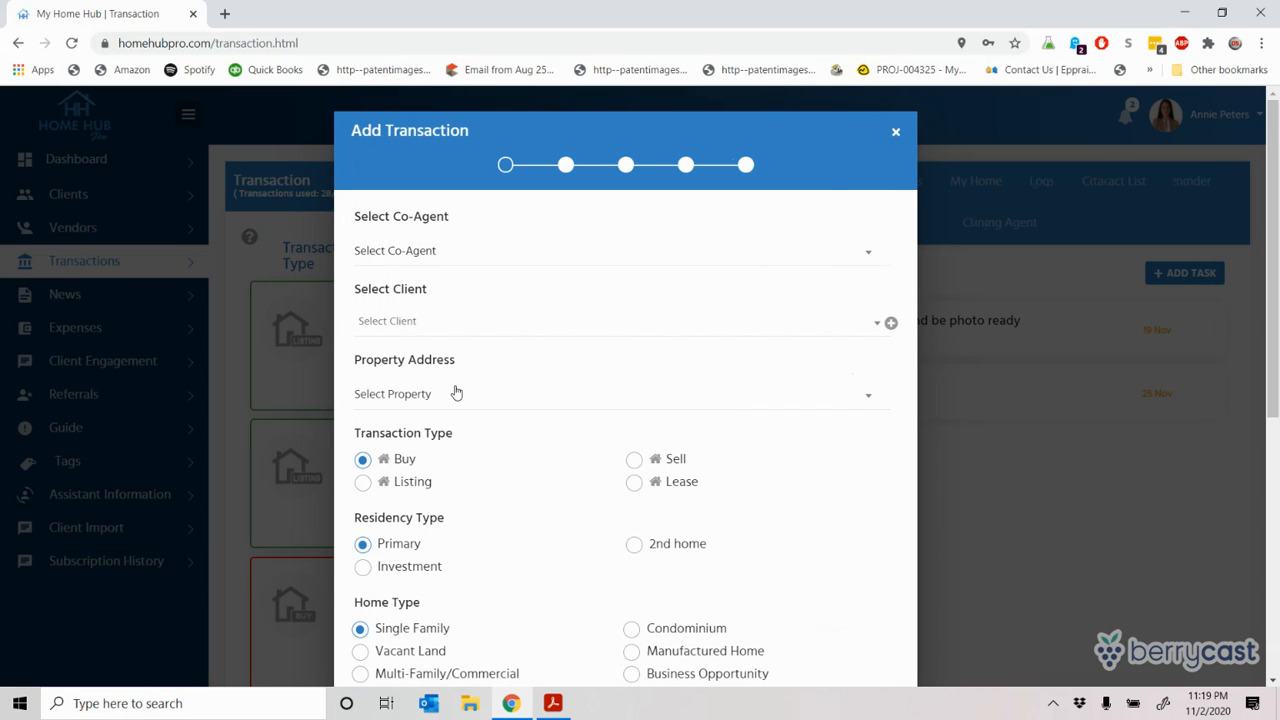
Step: Choose the existing client couple, start adding a new property, and switch to the purchase agreement PDF
click(422, 320)
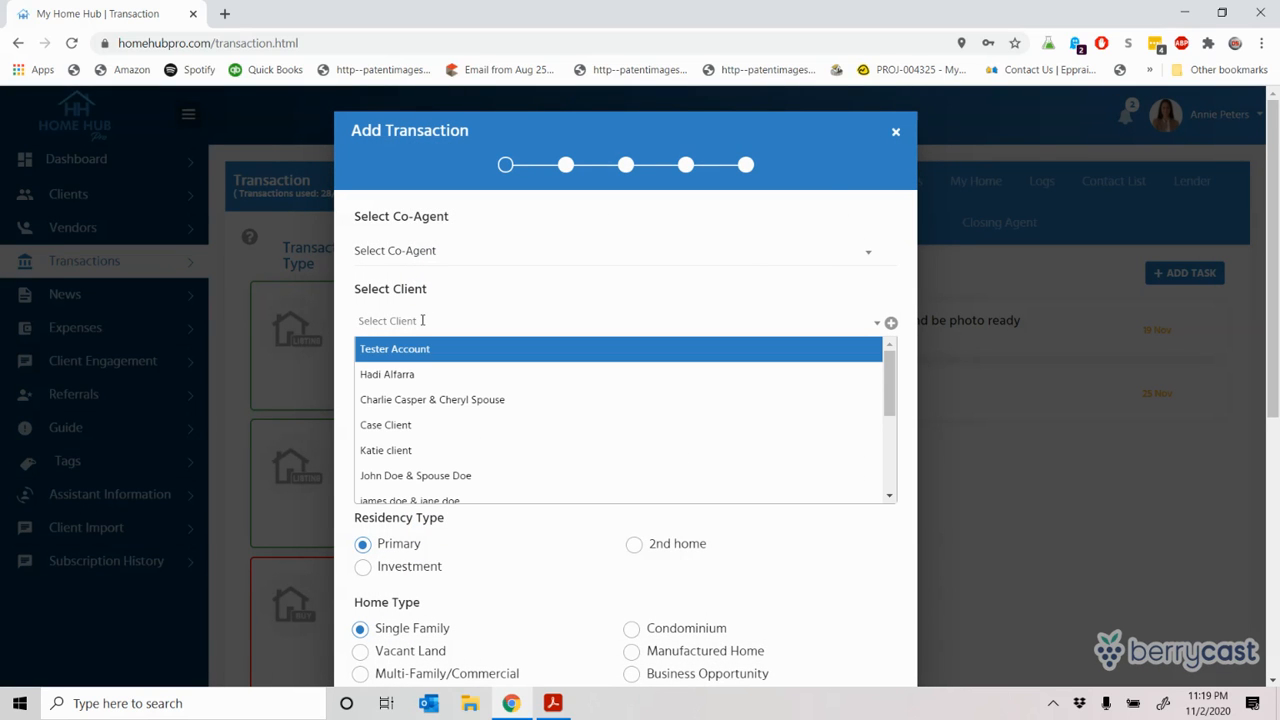
click(418, 405)
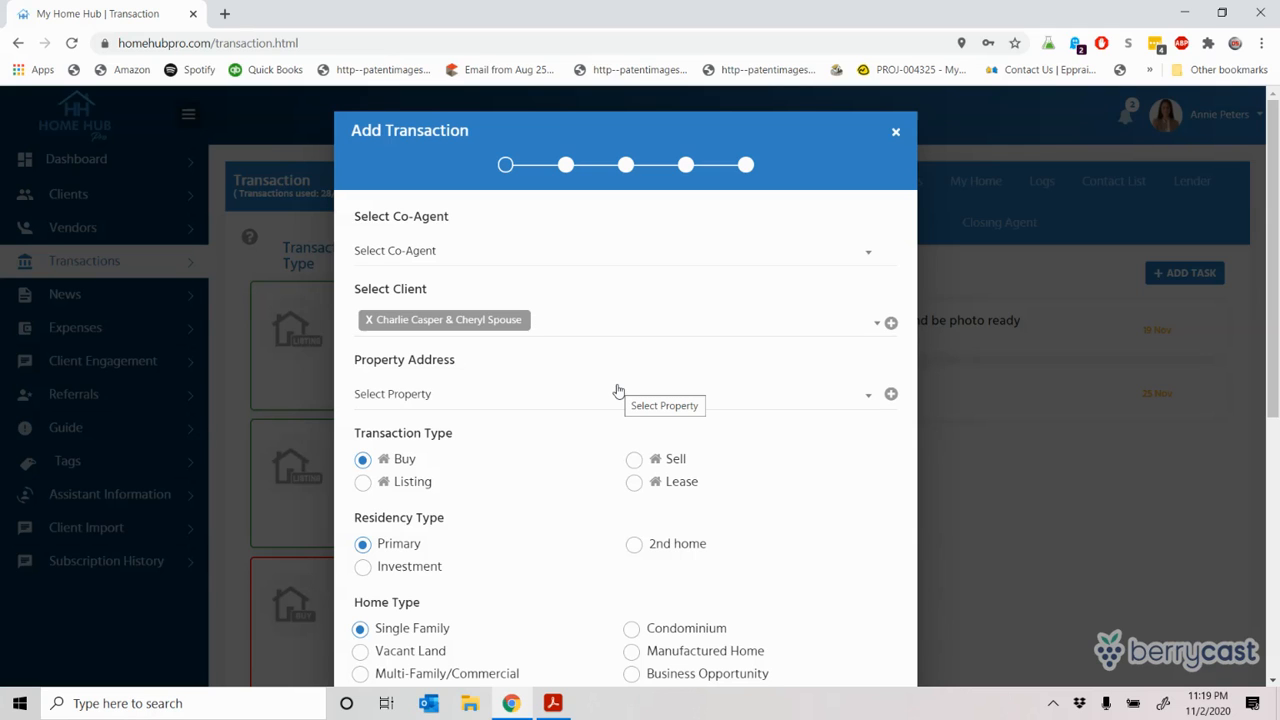
click(454, 399)
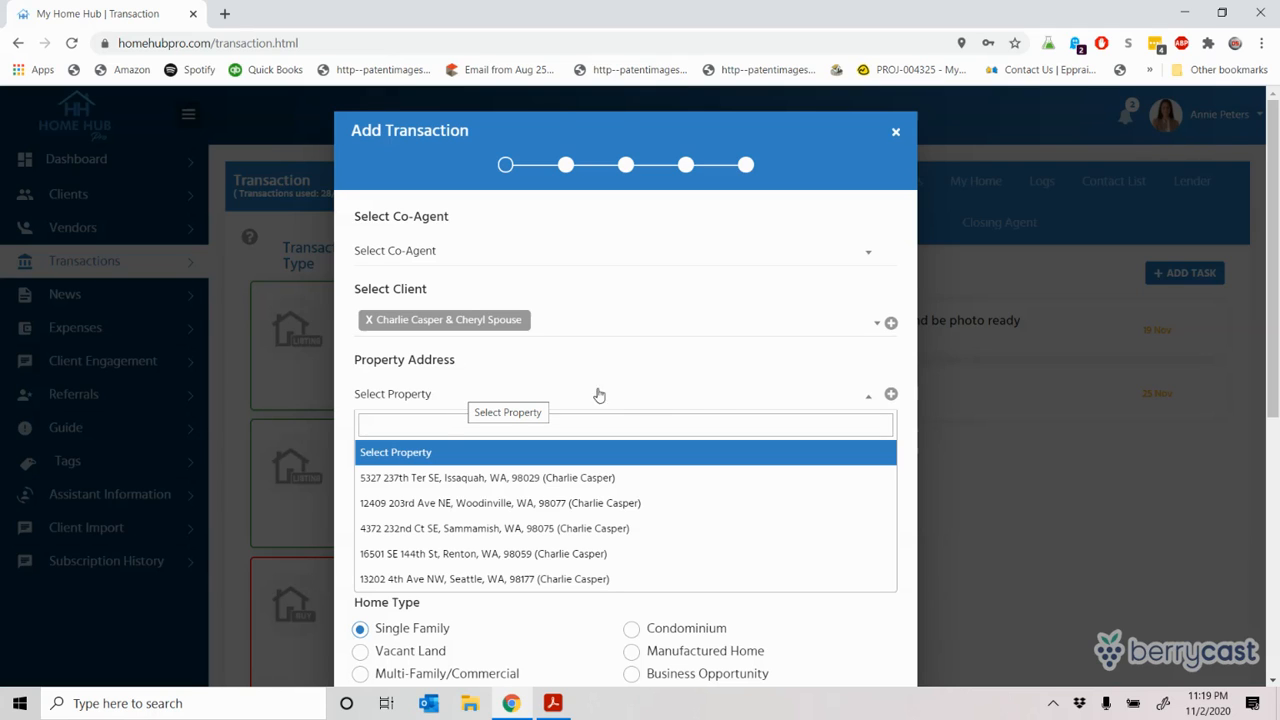
click(891, 396)
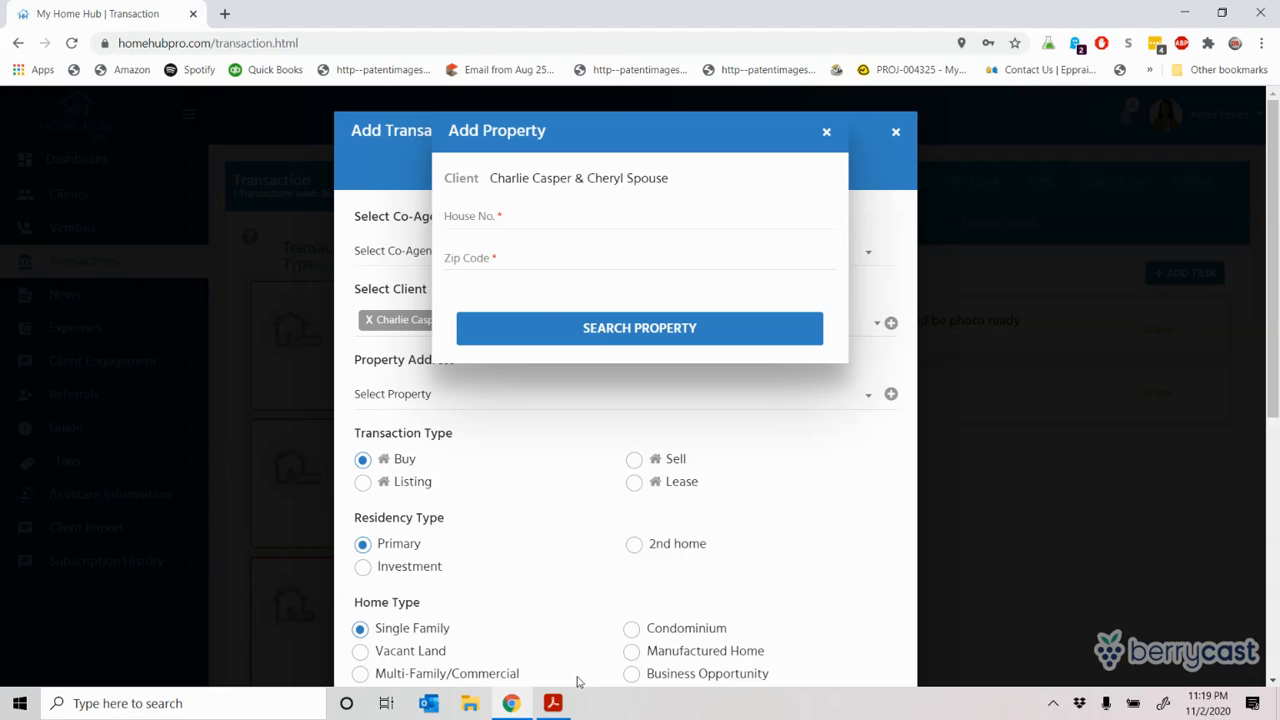
click(554, 705)
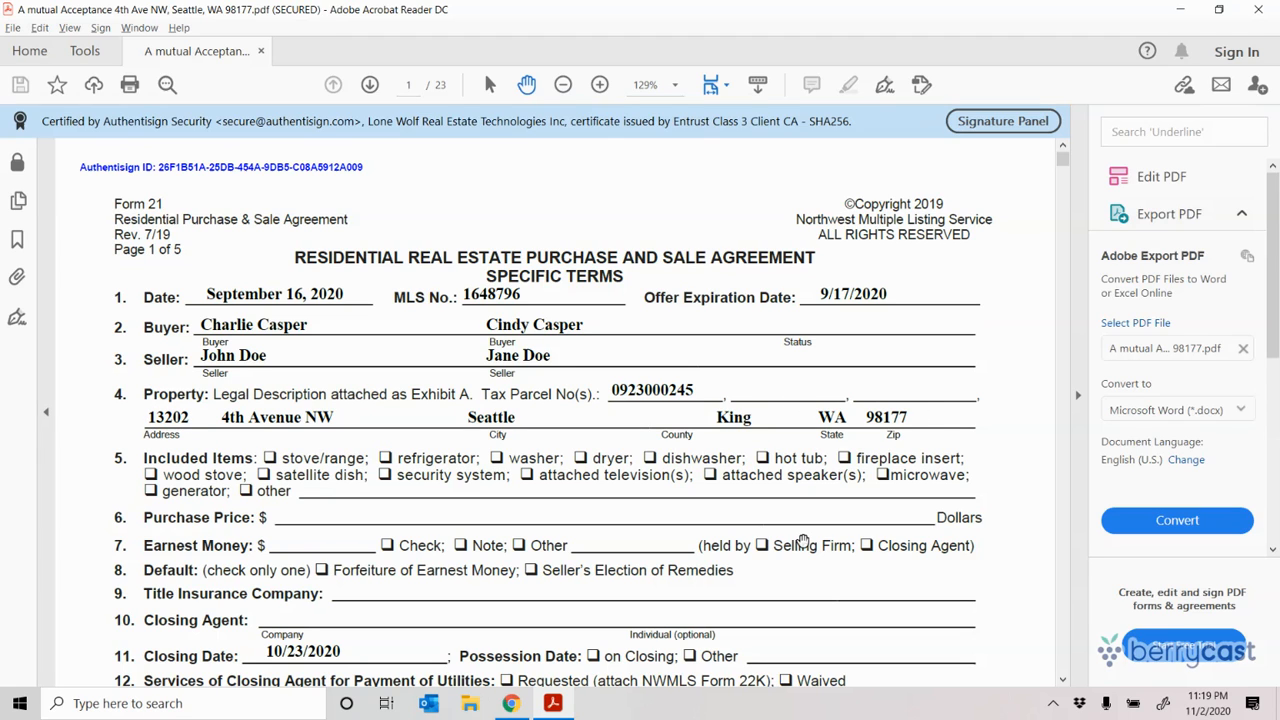
Step: Search by the agreement's house number and zip code, then select the first Seattle match
key(alt+Tab)
click(506, 210)
text(13202)
key(Tab)
text(98177)
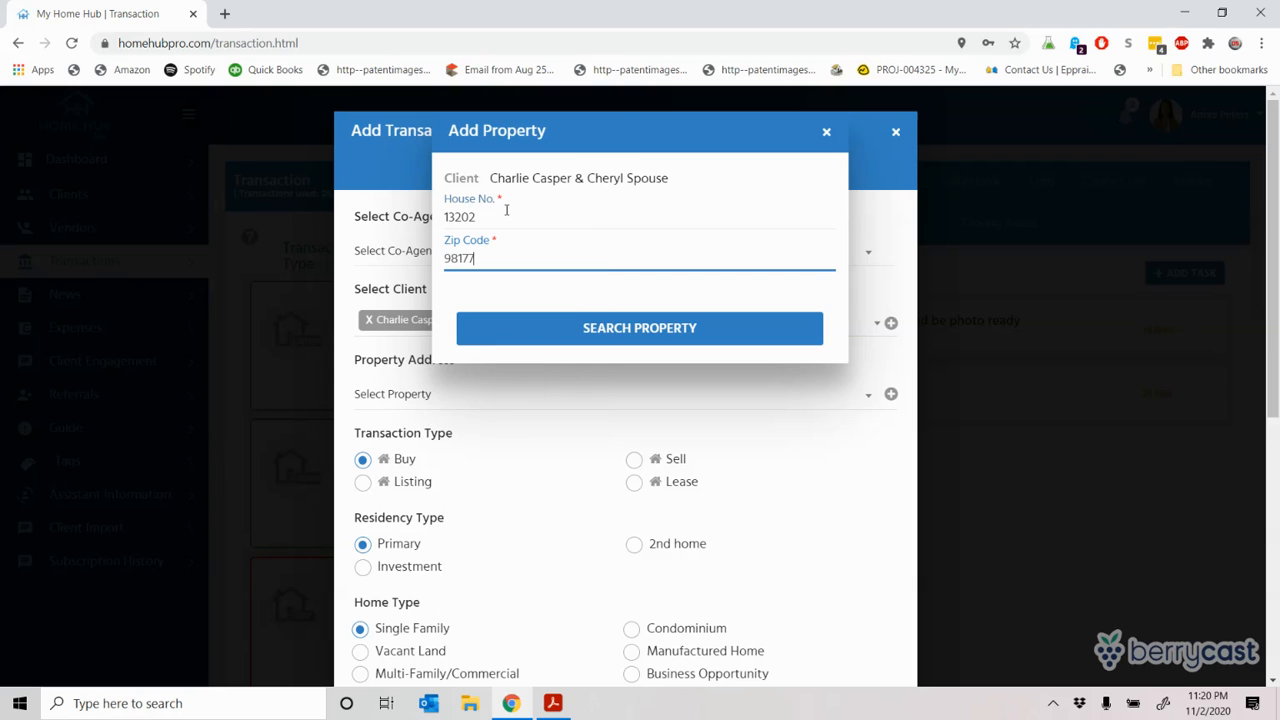
click(591, 331)
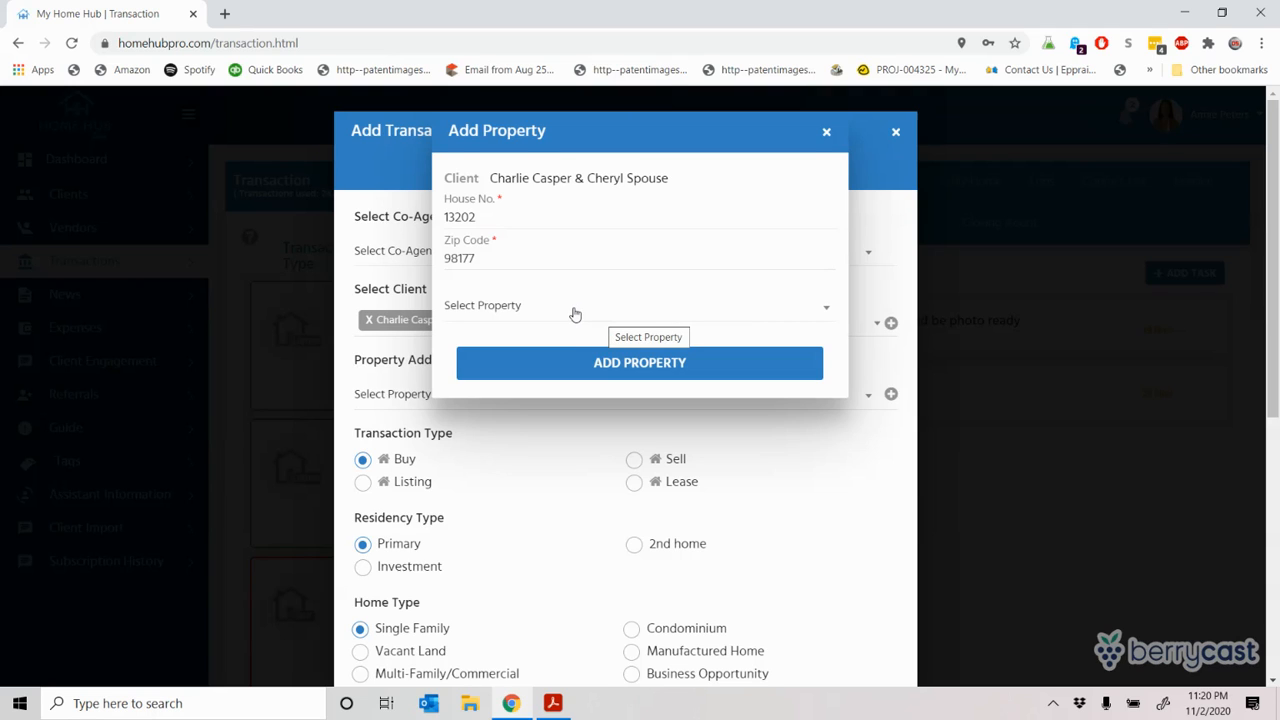
click(575, 315)
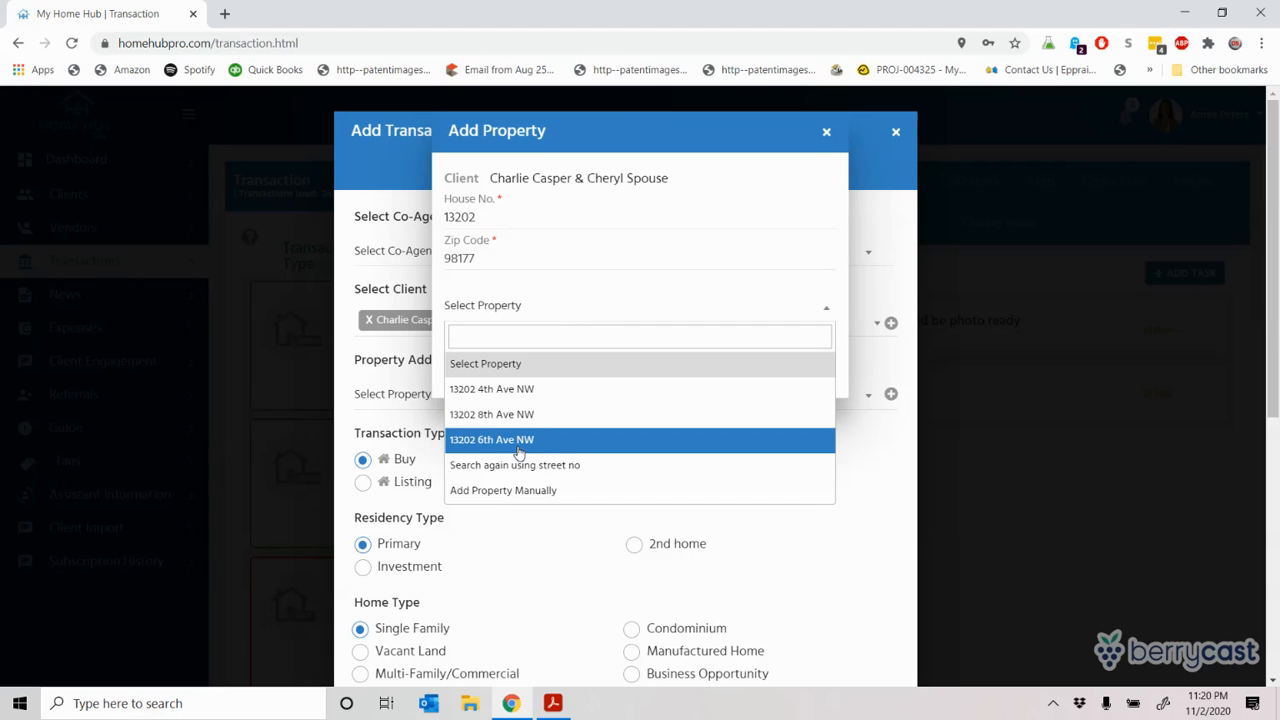
key(alt+Tab)
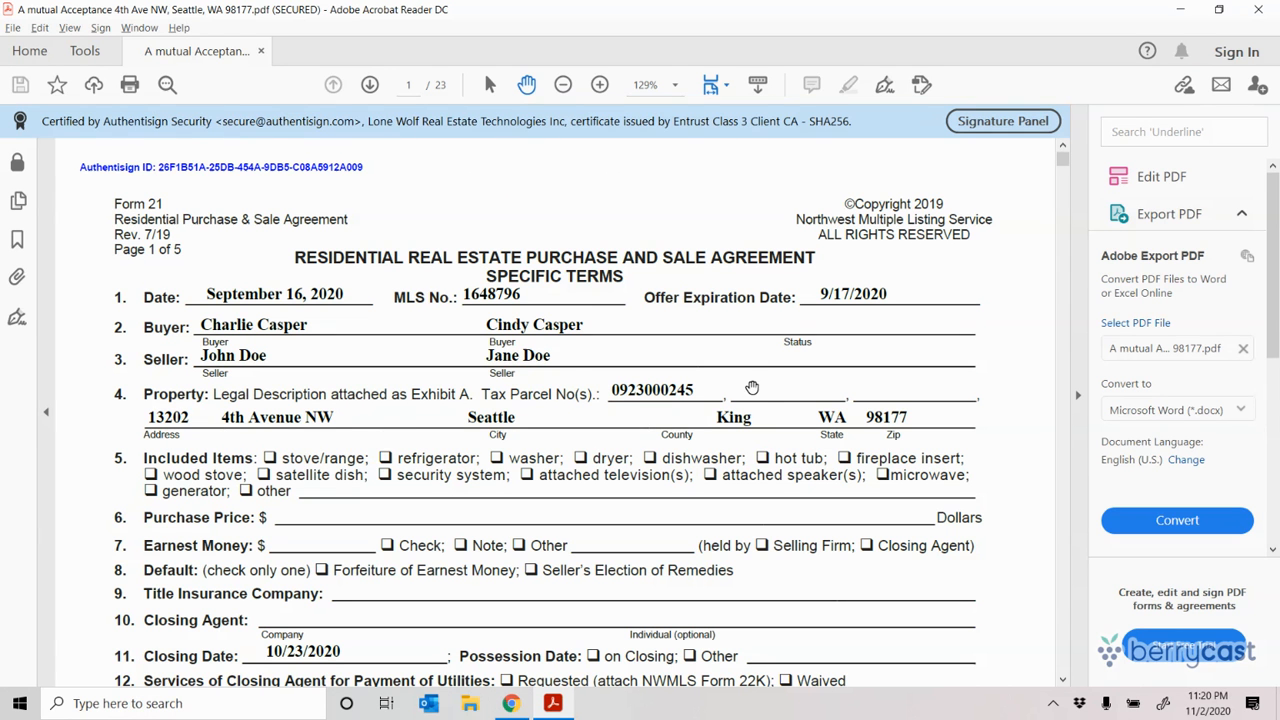
key(alt+Tab)
click(556, 397)
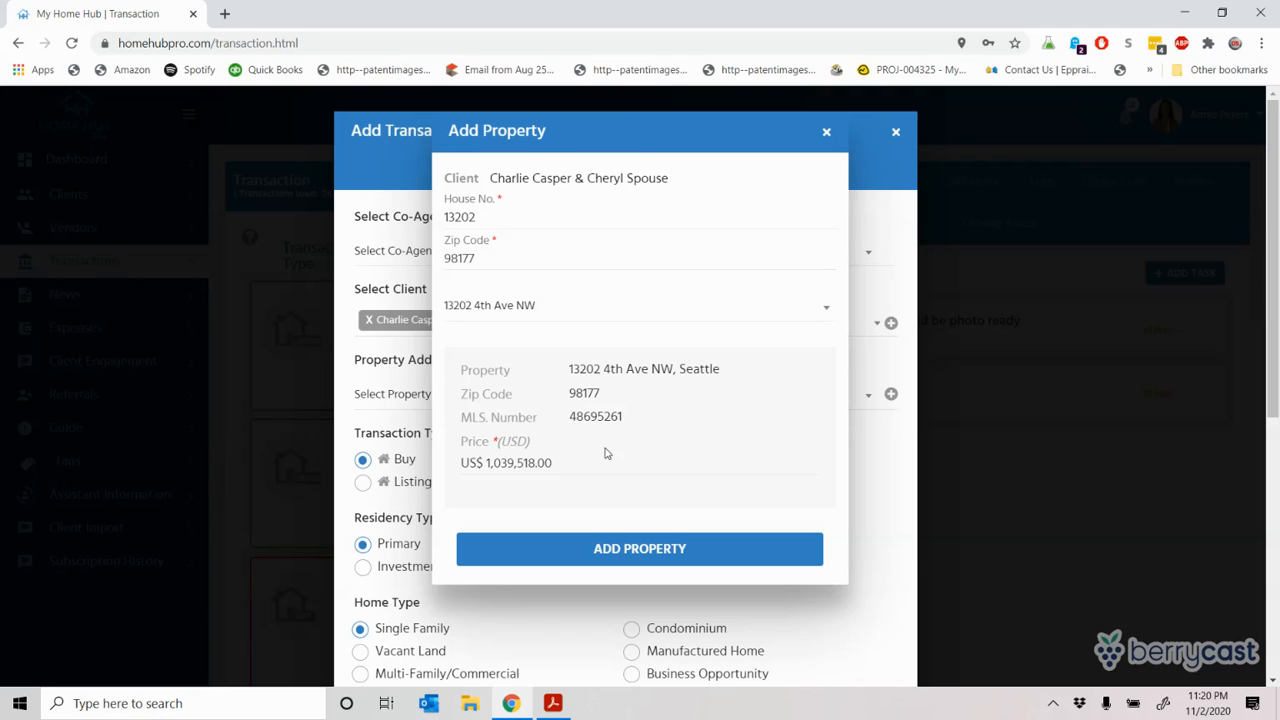
Step: Change the property price to 150,000.00 and compare it with the purchase agreement PDF
click(570, 463)
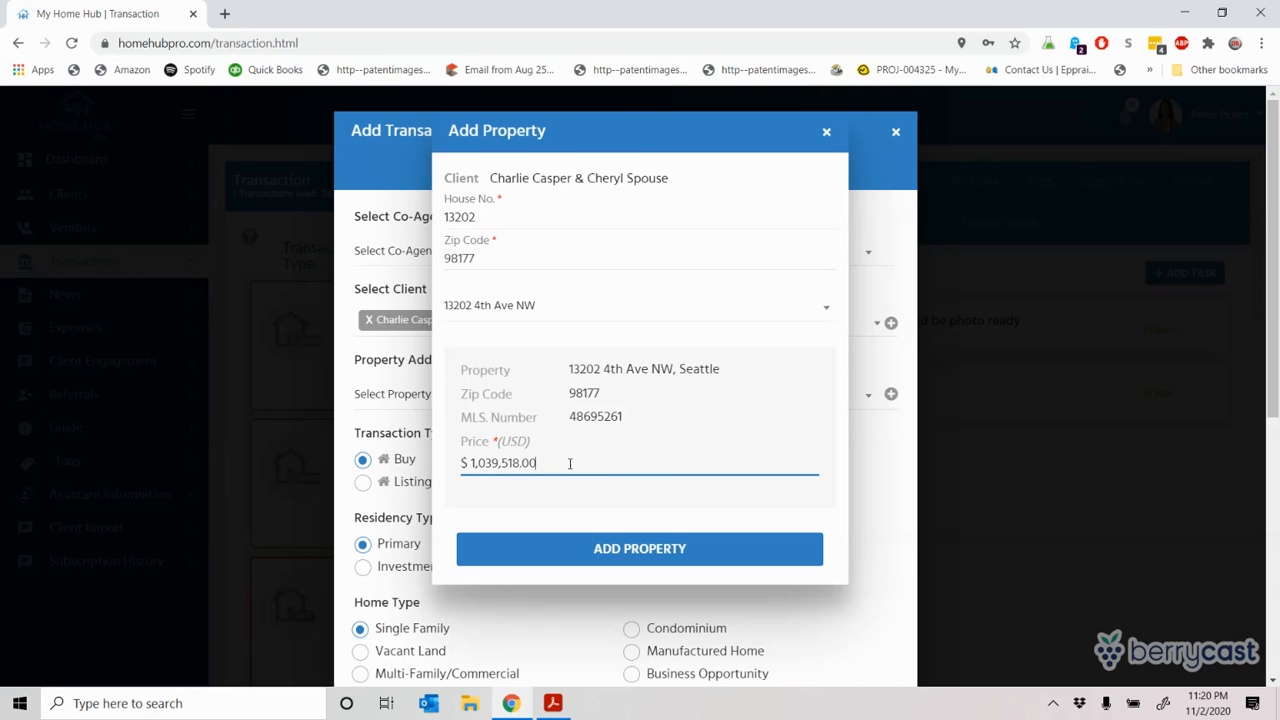
key(BackSpace)
key(BackSpace)
key(BackSpace)
key(BackSpace)
key(BackSpace)
key(BackSpace)
key(BackSpace)
key(BackSpace)
key(BackSpace)
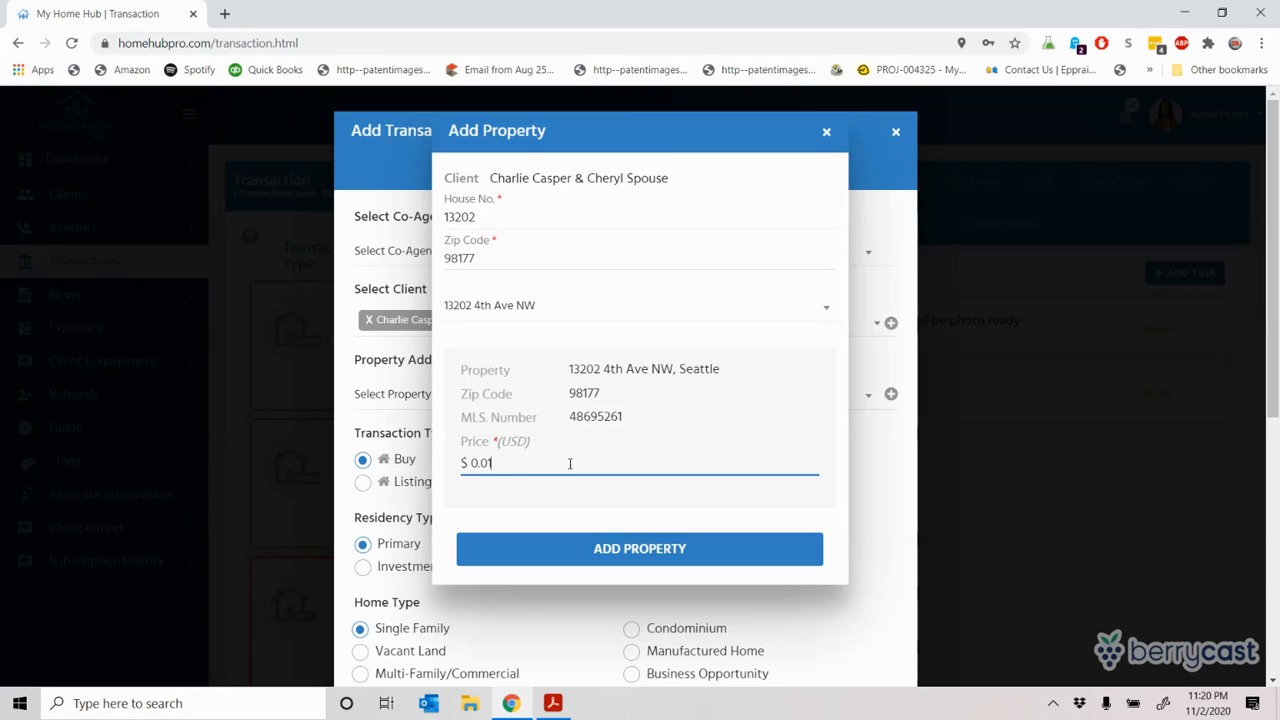
text(1)
text(50,000.)
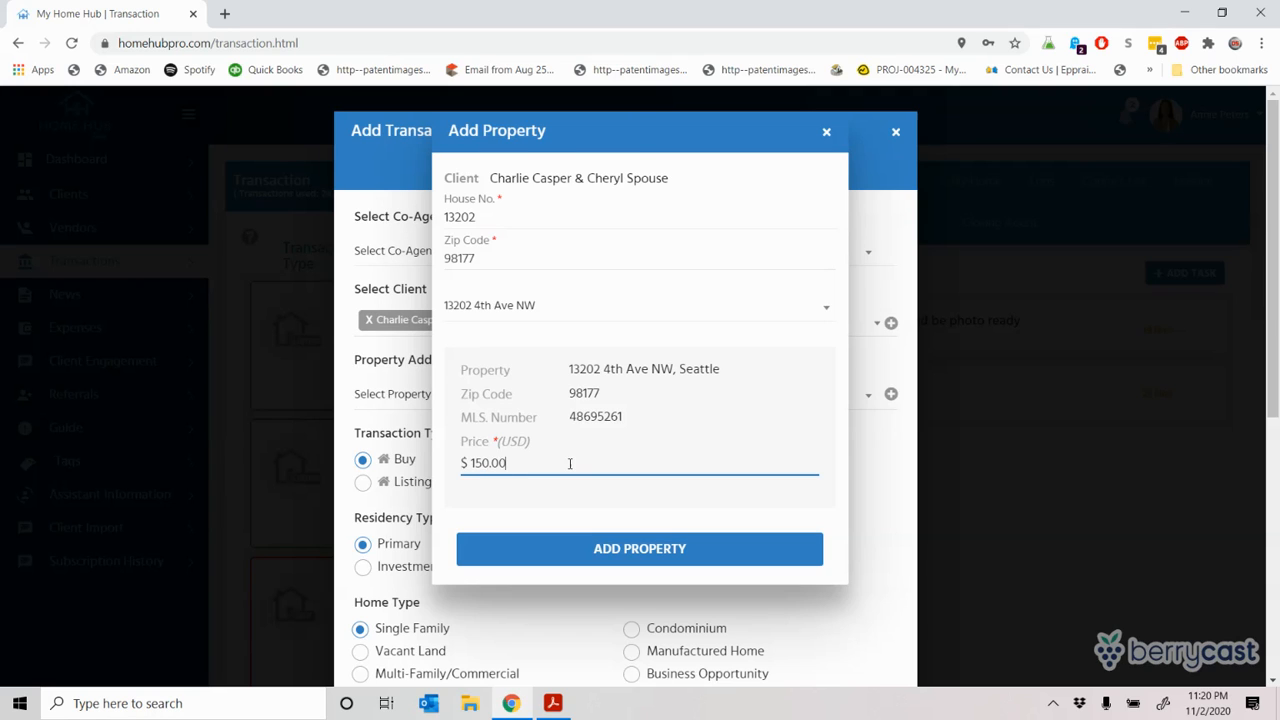
text(00)
key(alt+Tab)
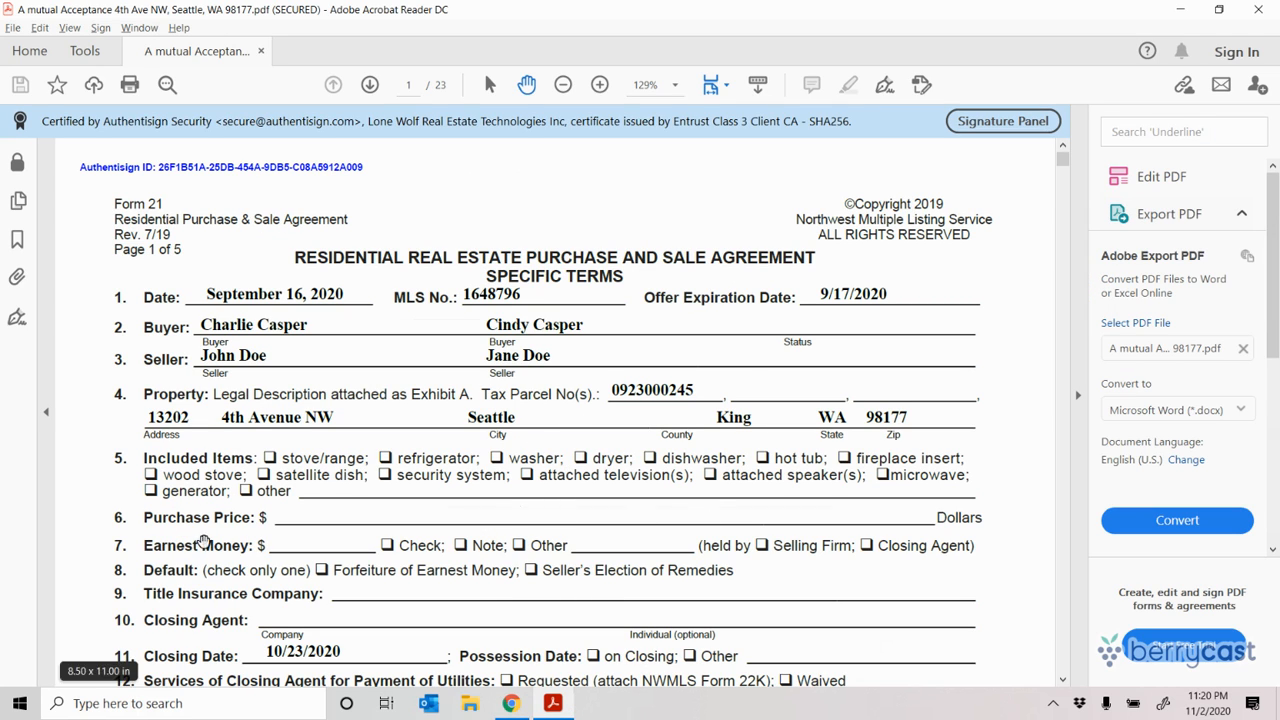
Step: Return from the purchase agreement to the Add Property form priced $150,000.00
key(alt+Tab)
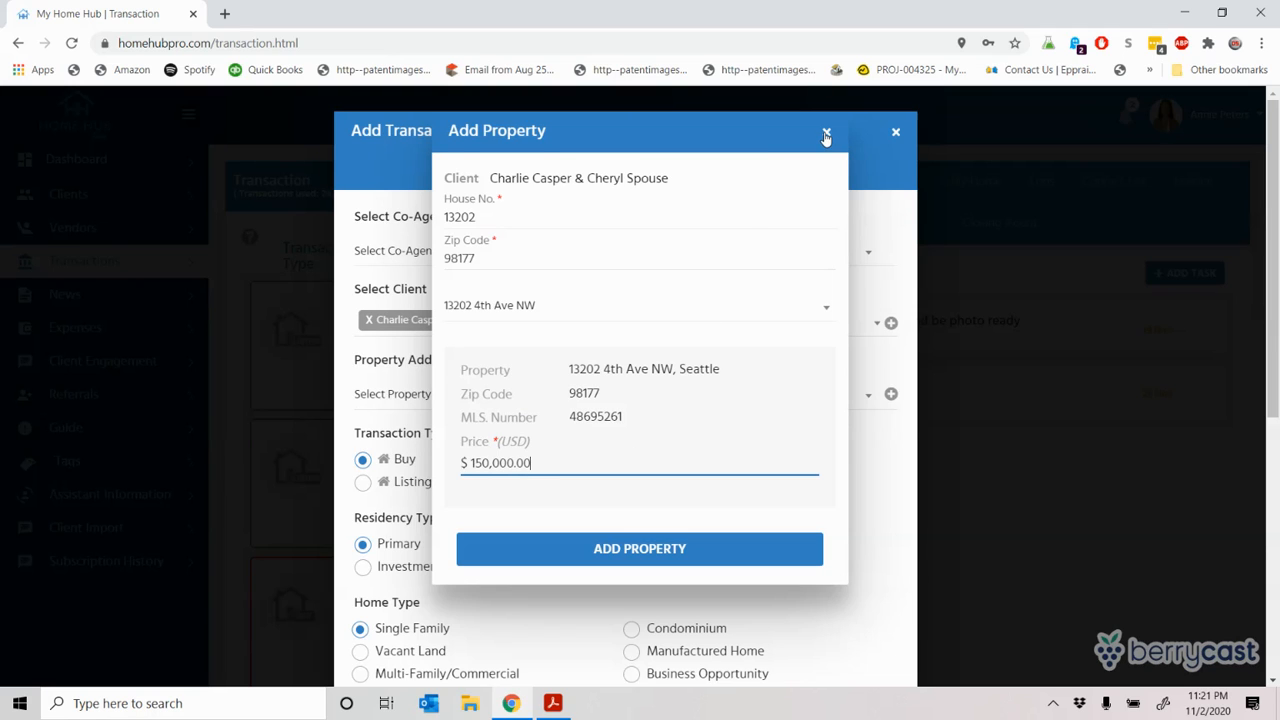
Step: Clear the house number and close Add Property without adding the found listing
click(528, 223)
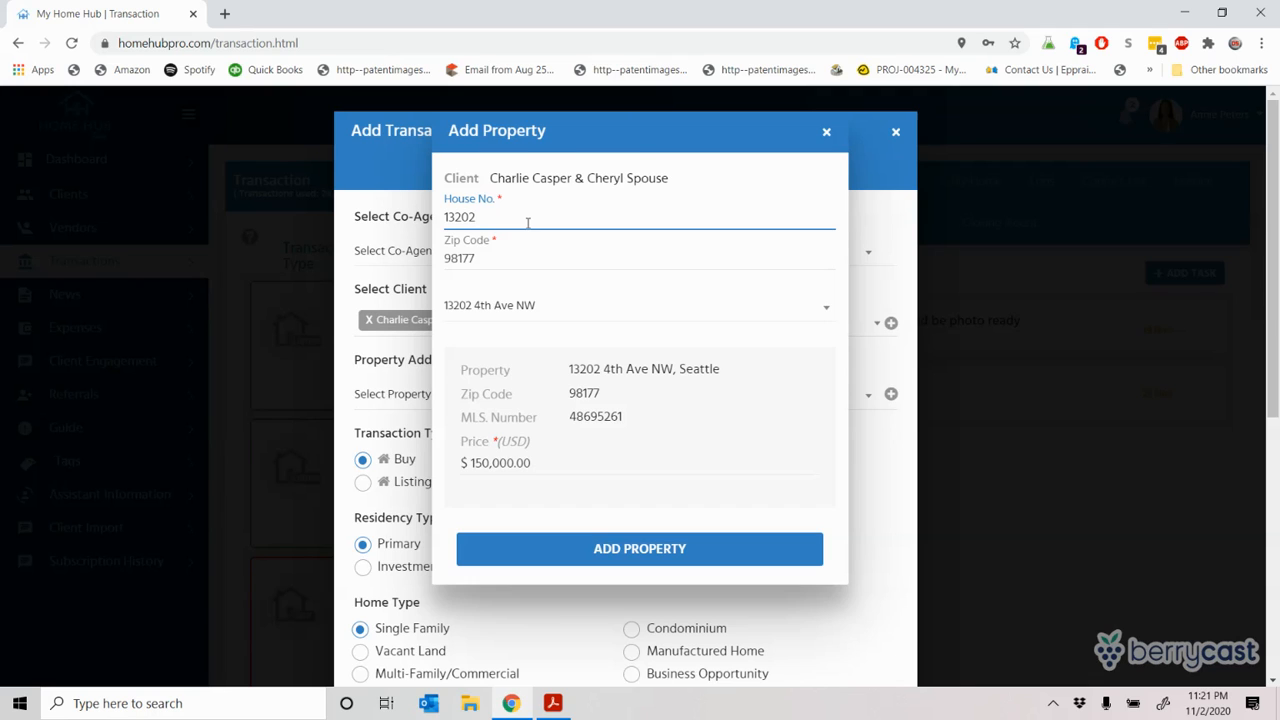
key(BackSpace)
key(BackSpace)
key(BackSpace)
key(BackSpace)
key(BackSpace)
click(826, 131)
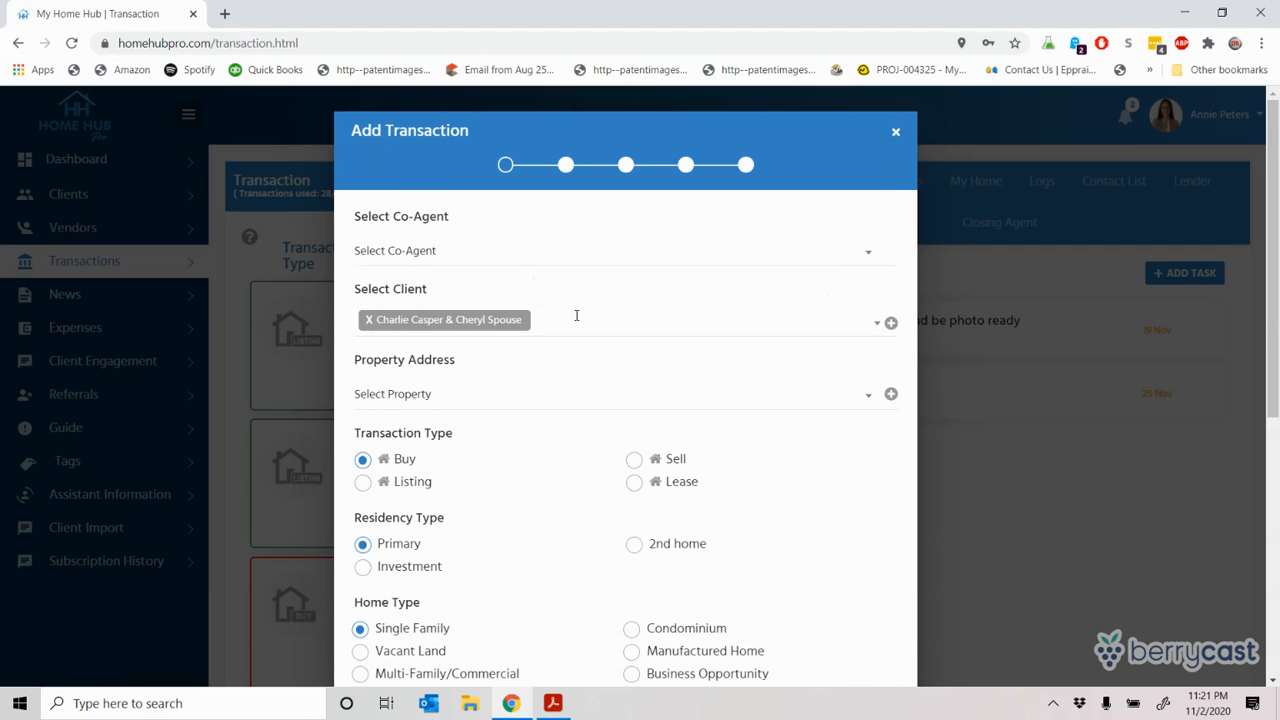
Step: Search again with house number 0 and zip 0, then choose manual property entry
click(890, 396)
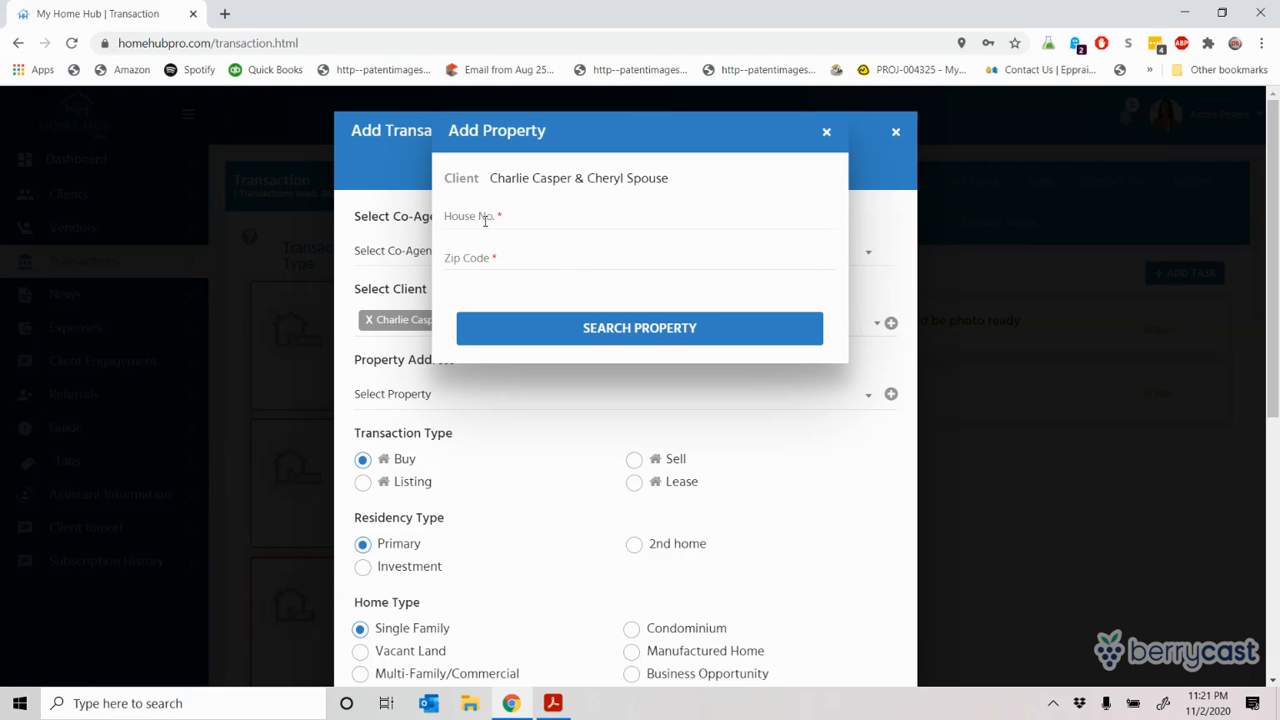
click(485, 220)
text(0)
key(Tab)
text(0)
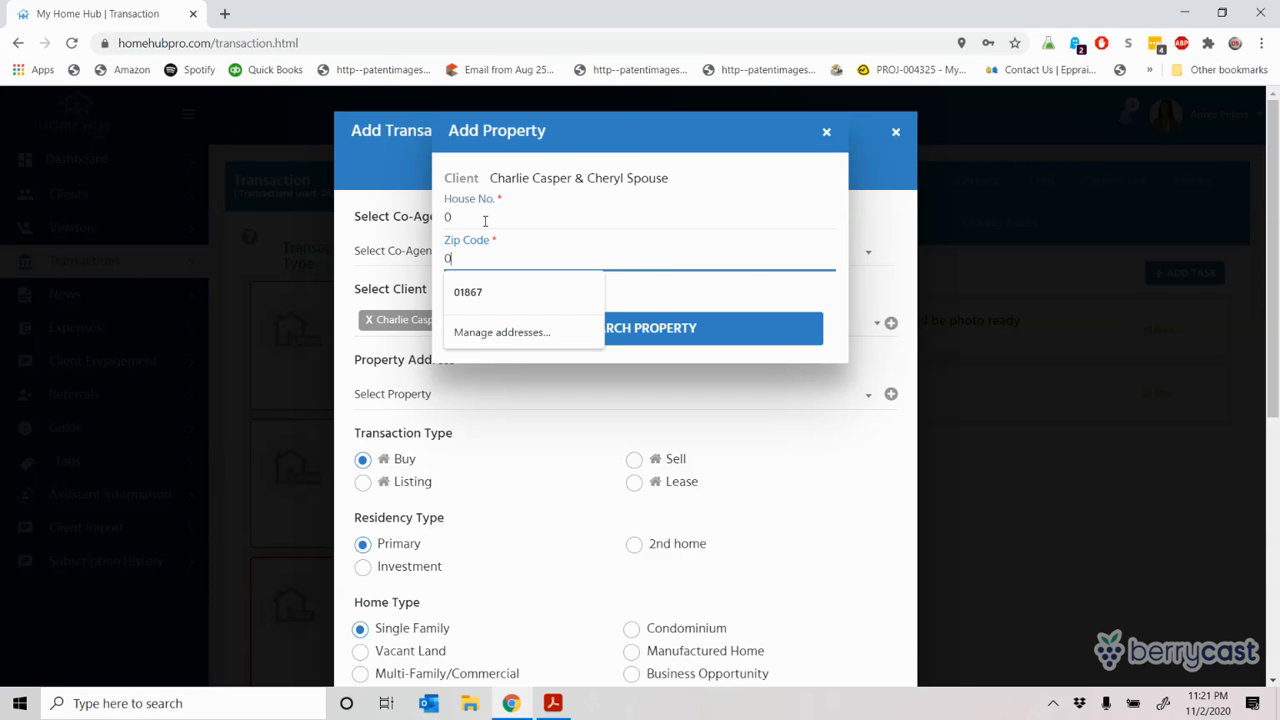
click(700, 341)
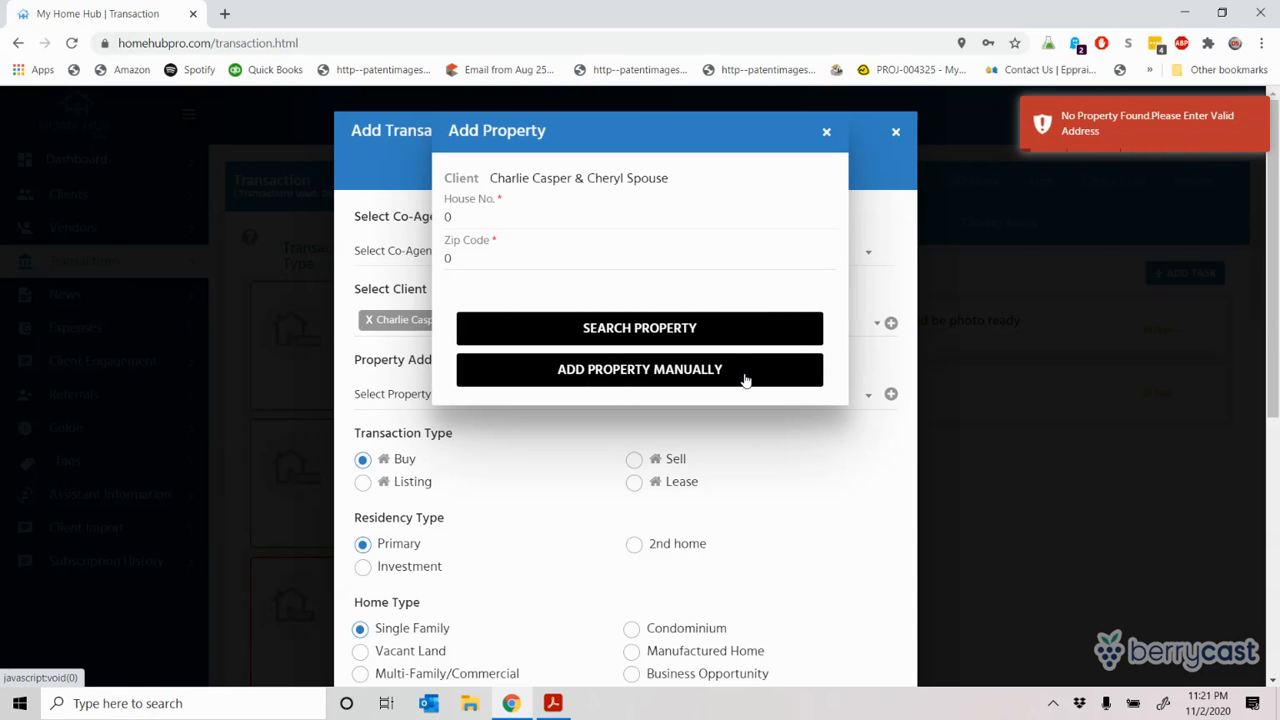
click(670, 370)
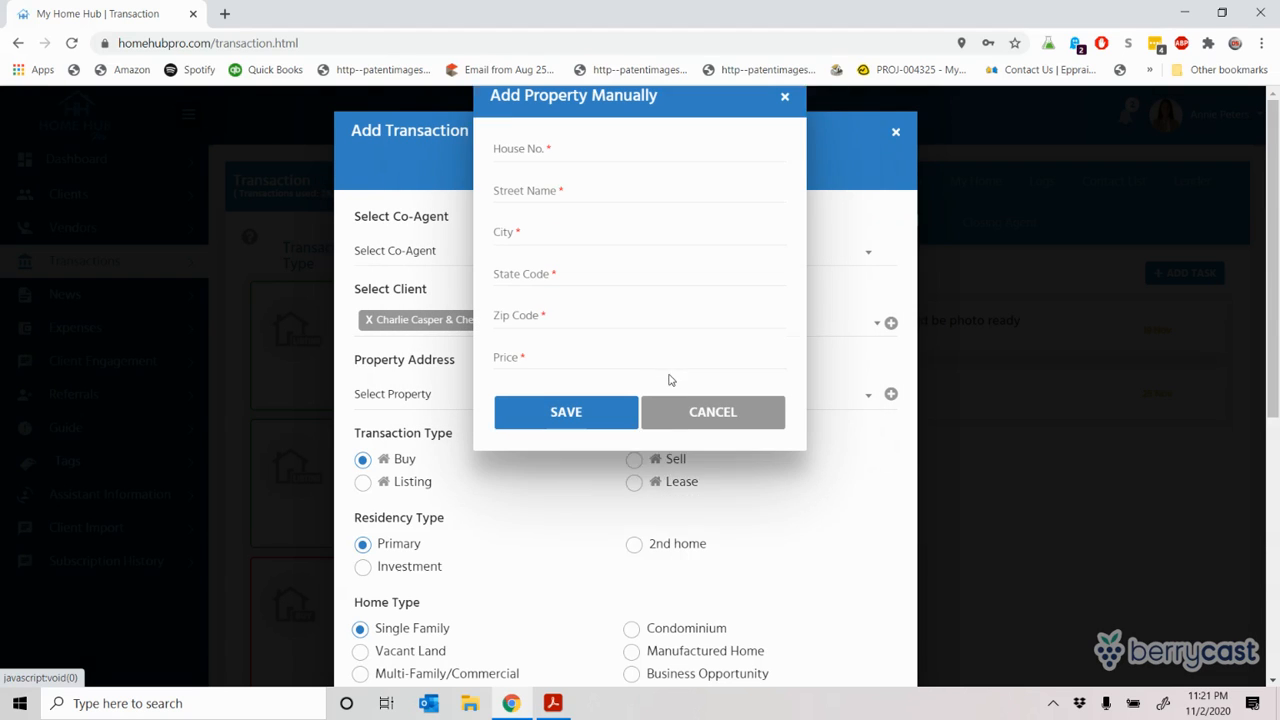
Step: Abandon the manual property entry and property search, then open the client's saved property addresses
click(539, 190)
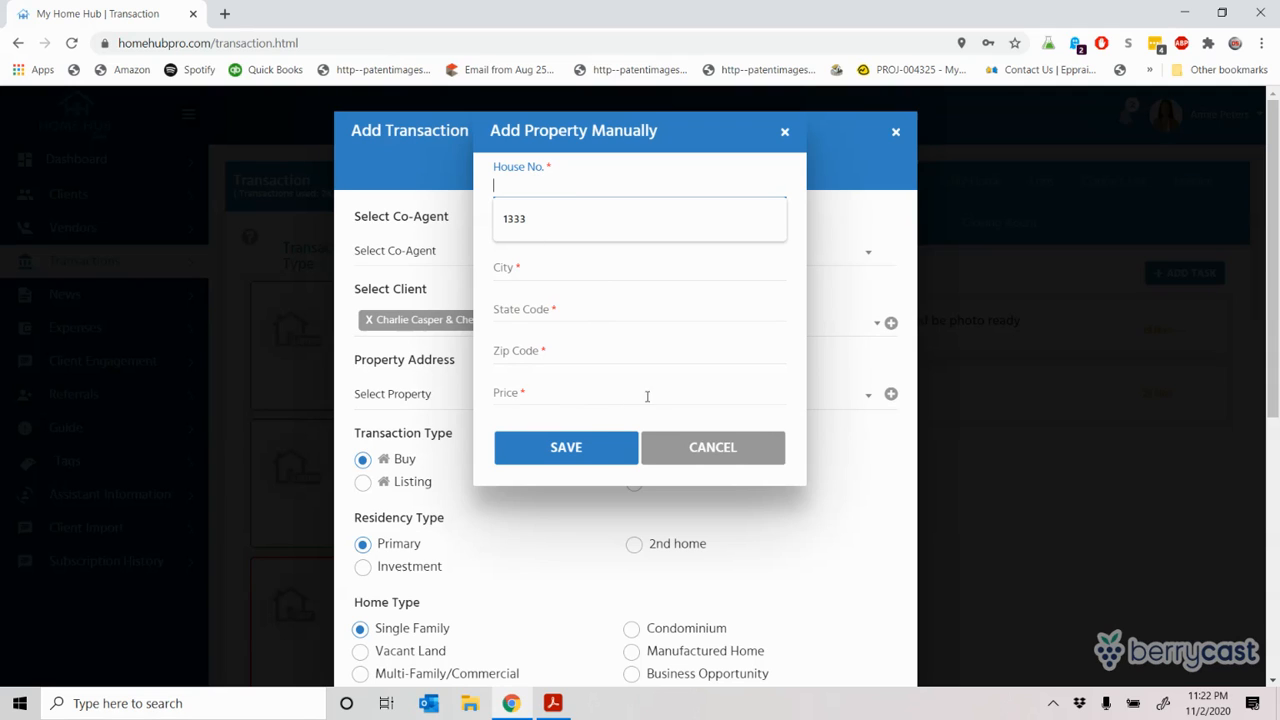
click(712, 448)
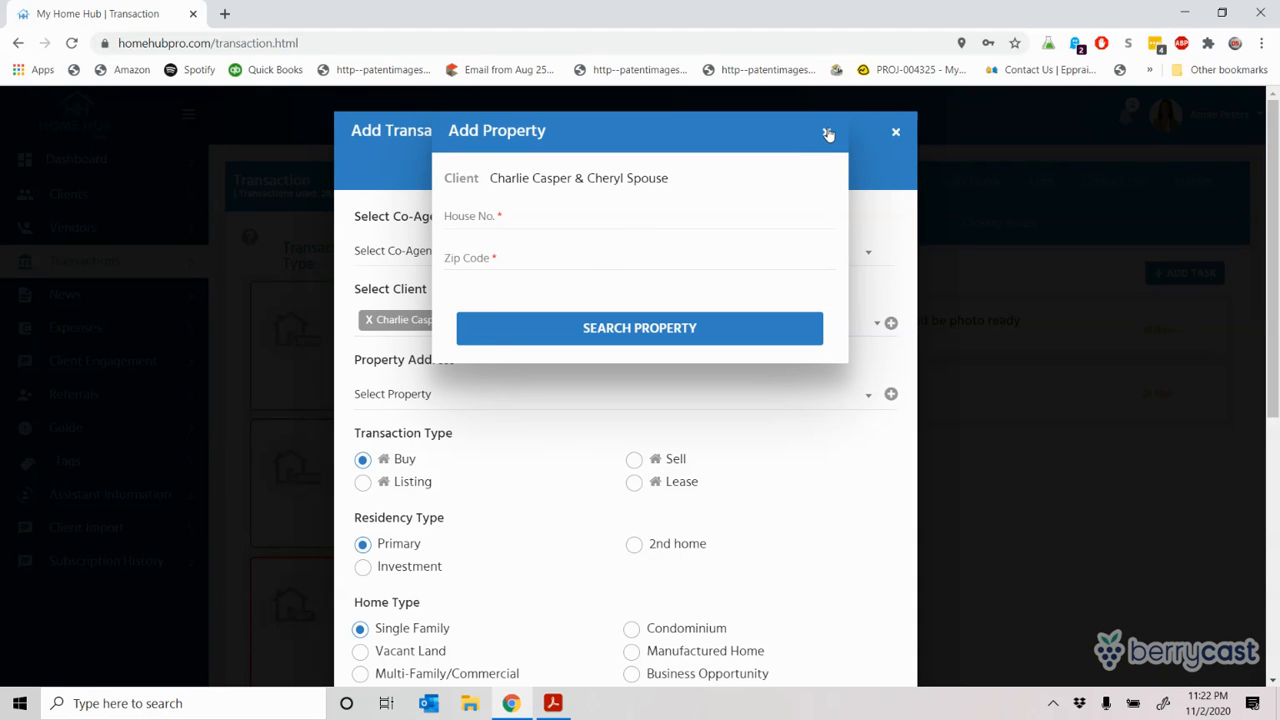
click(826, 131)
click(440, 392)
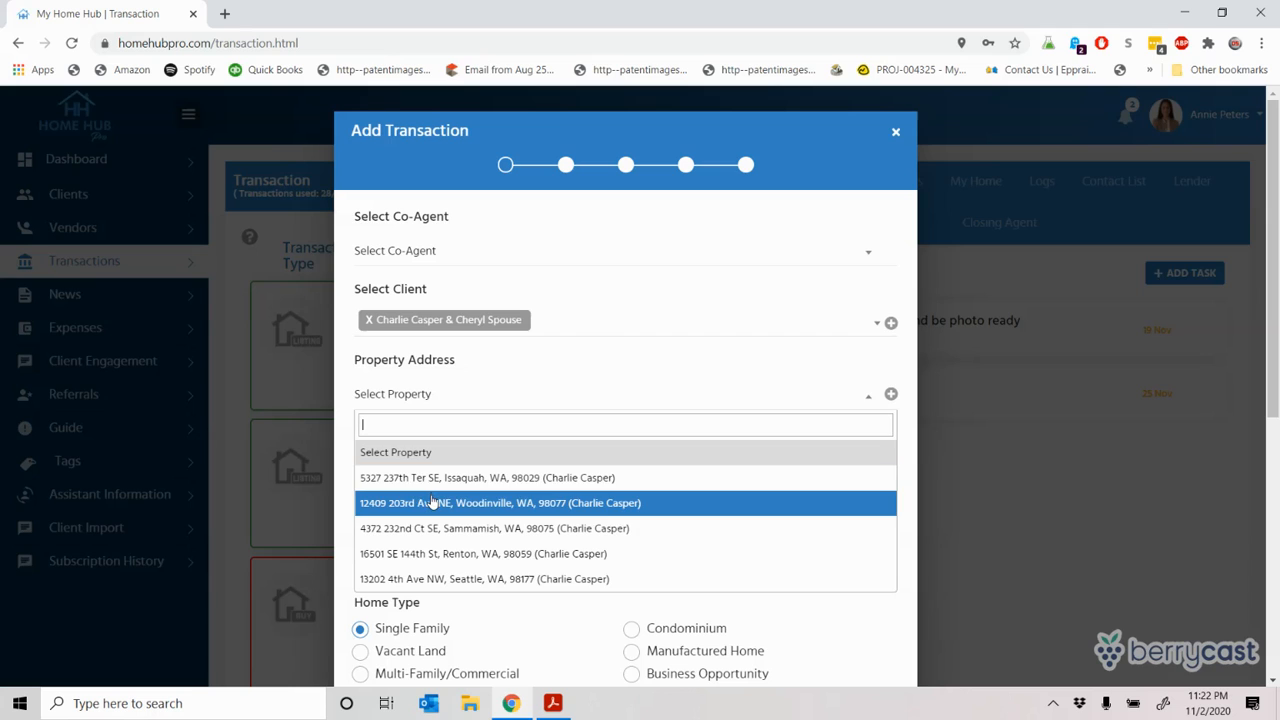
Step: Choose the Sammamish address as the property and set the residency type to Investment
click(432, 528)
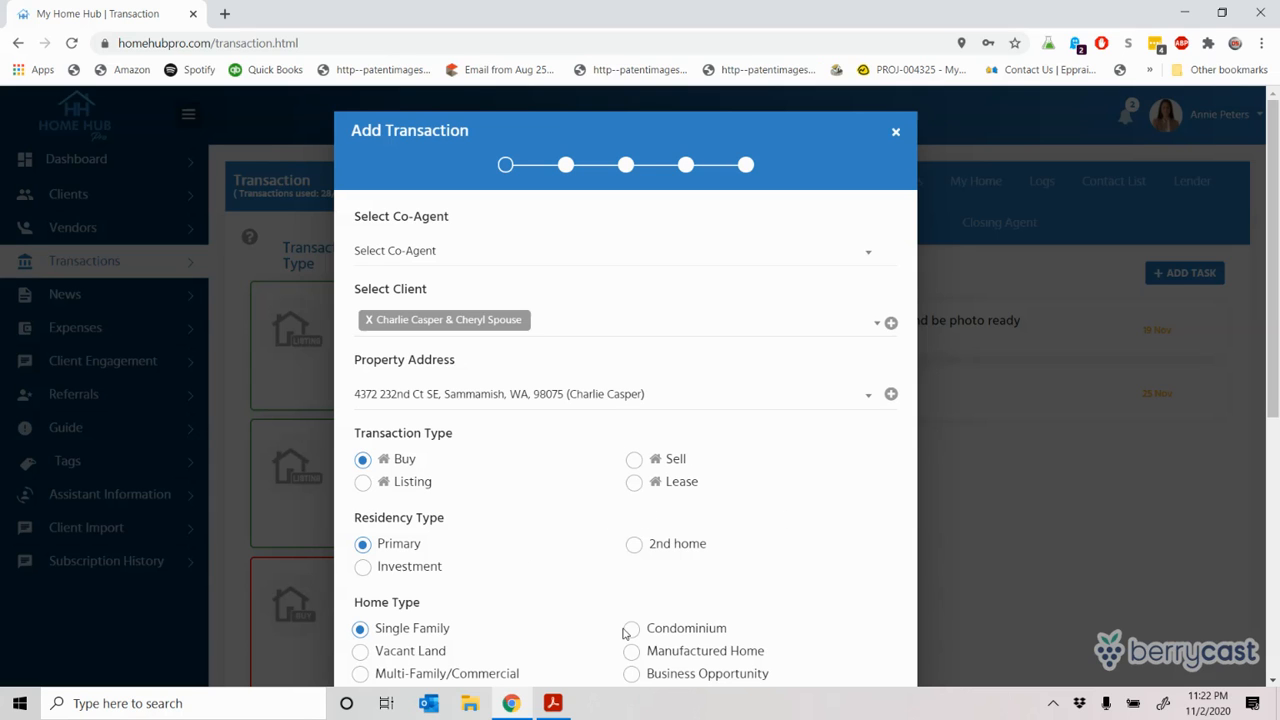
drag(1277, 316, 1277, 413)
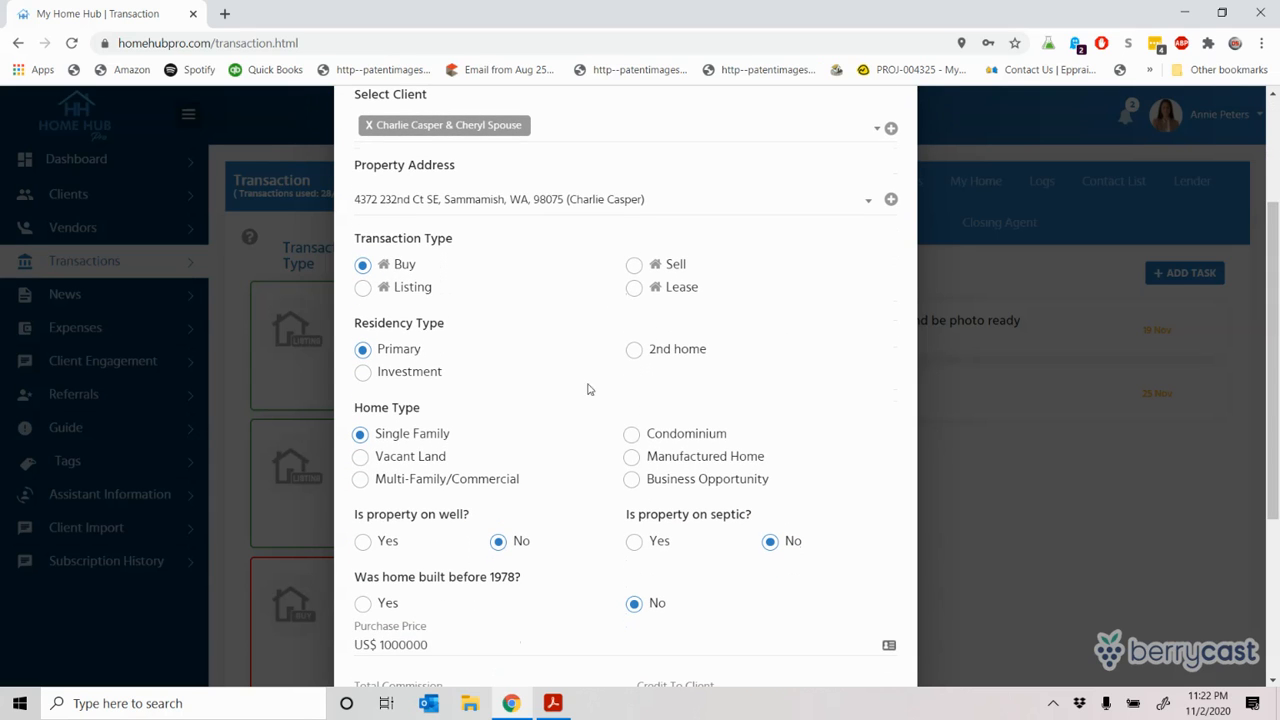
click(364, 375)
Step: Switch the residency type back to Primary and answer Yes to the septic question
click(363, 350)
drag(1270, 360, 1270, 466)
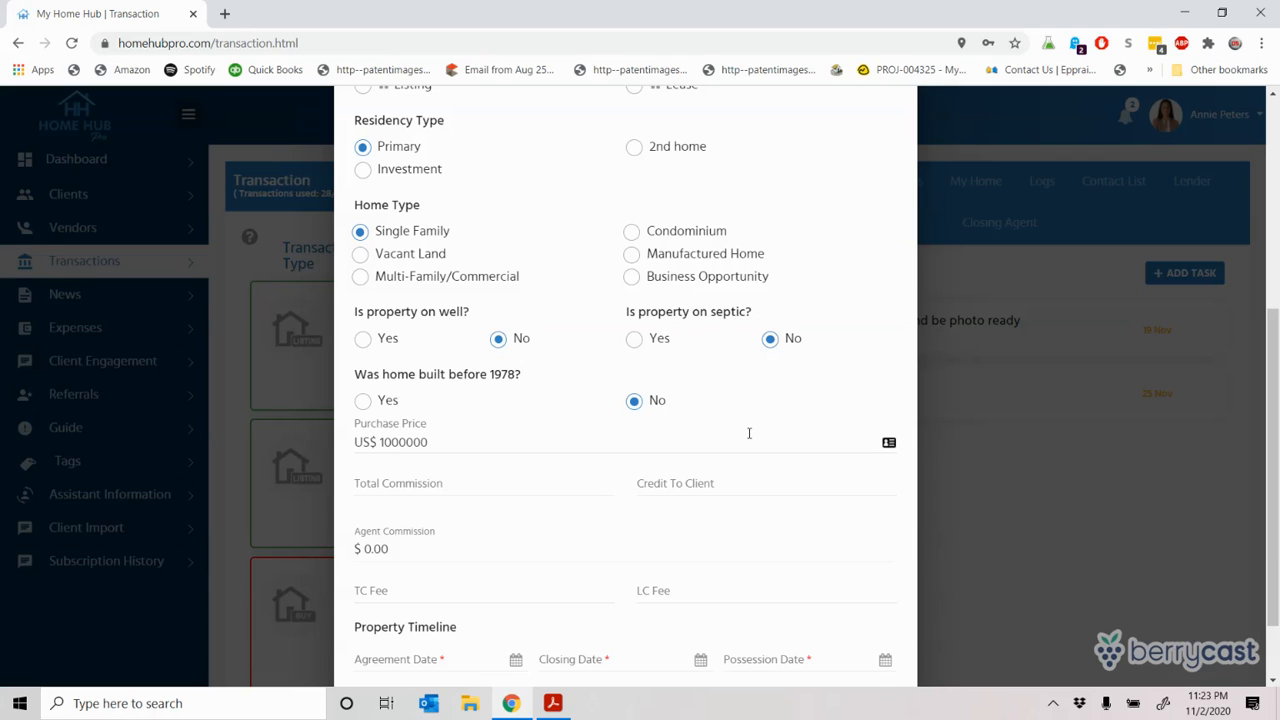
click(634, 340)
Step: Answer No for septic and change the purchase price to $250,000.00
click(768, 346)
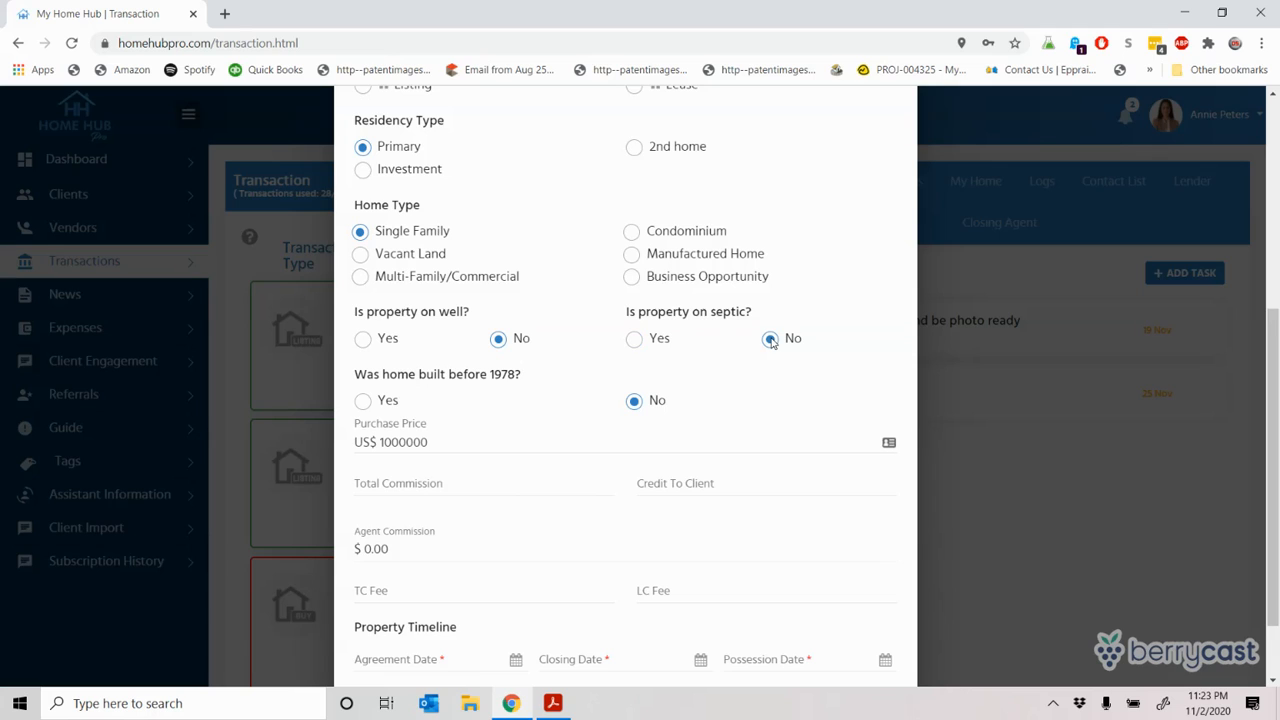
click(465, 437)
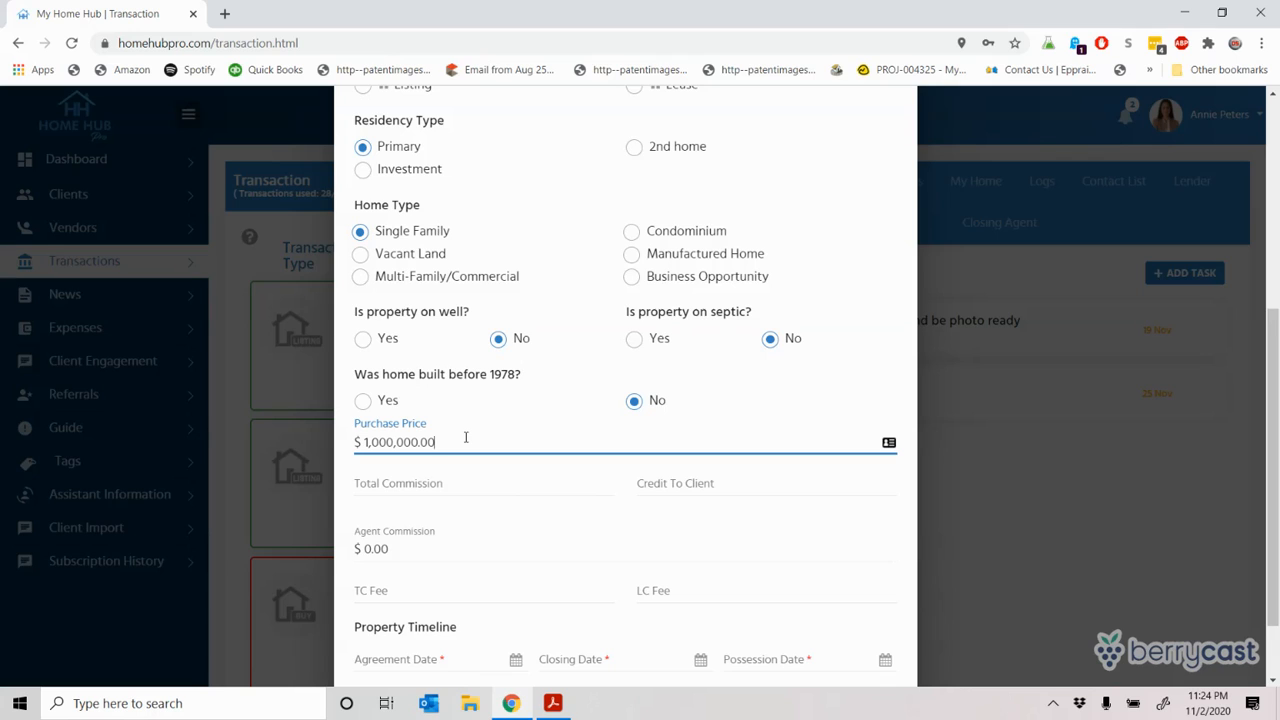
key(BackSpace)
key(BackSpace)
key(BackSpace)
key(BackSpace)
key(BackSpace)
key(BackSpace)
key(BackSpace)
key(BackSpace)
key(BackSpace)
text(250,000.00)
key(Tab)
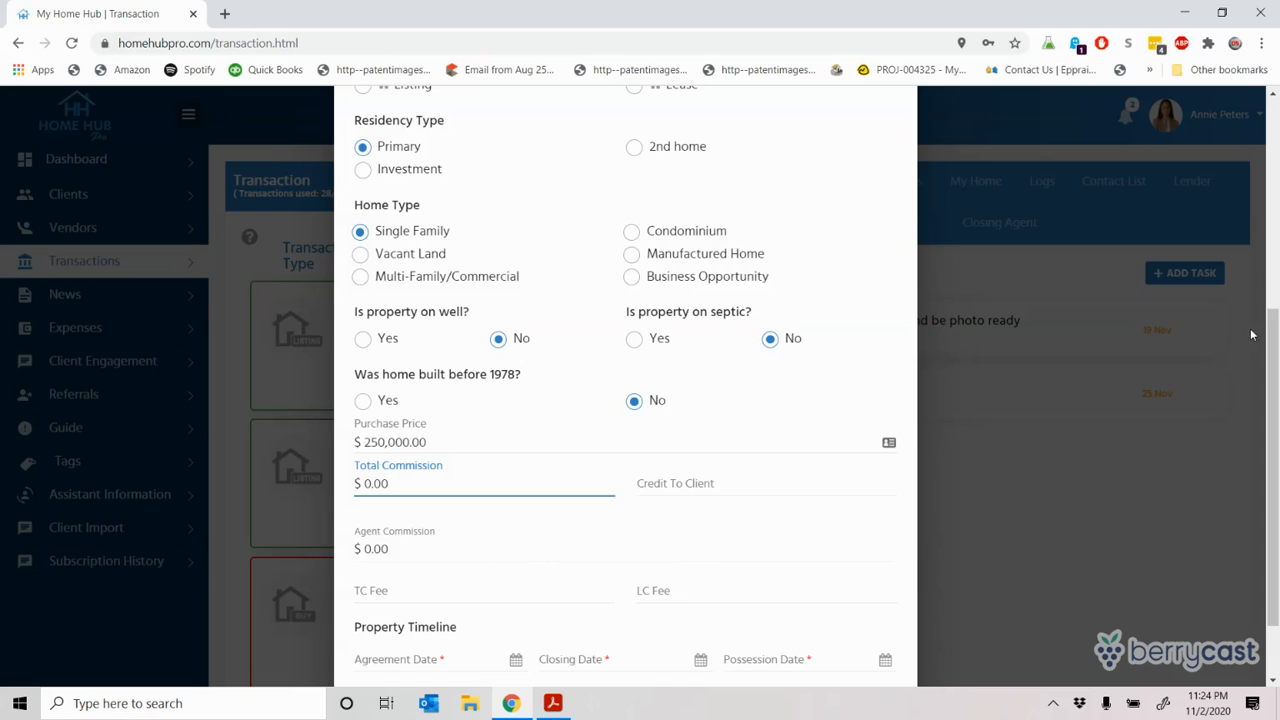
drag(1275, 328, 1275, 376)
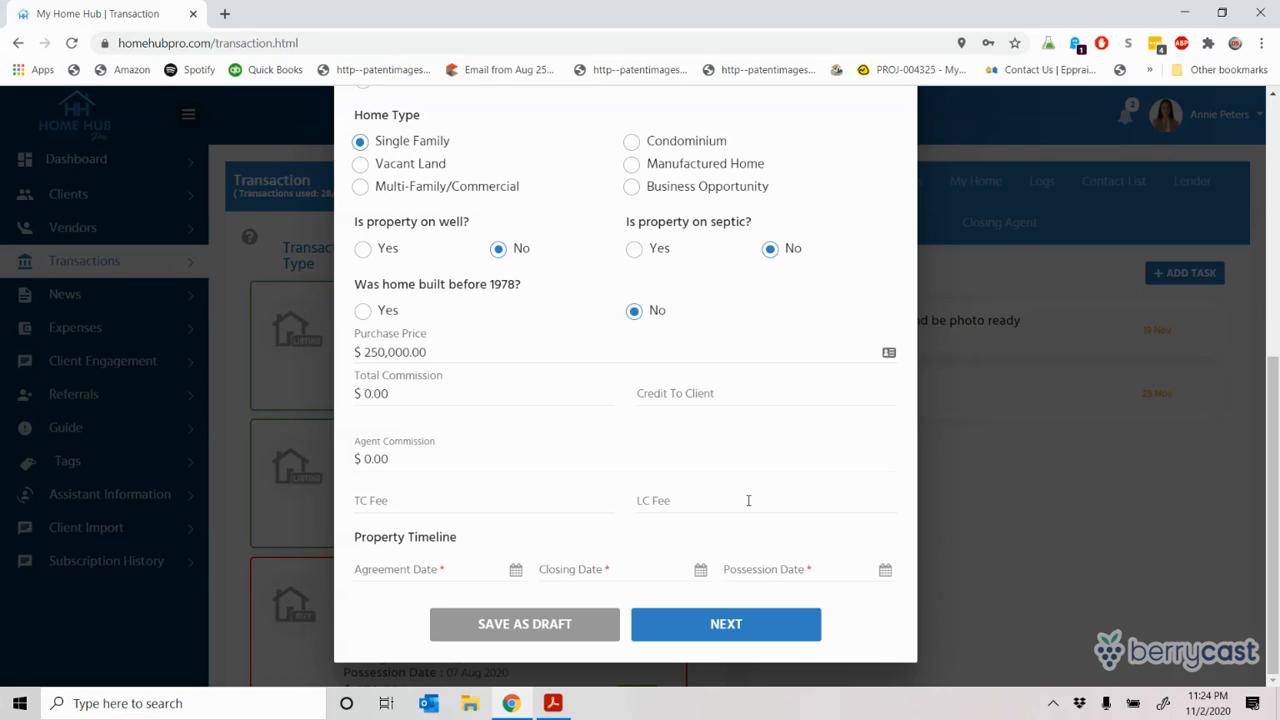
Step: Set the agreement date to 2 Nov 2020, closing to 4 Dec 2020, and possession to 11 Dec 2020
click(401, 570)
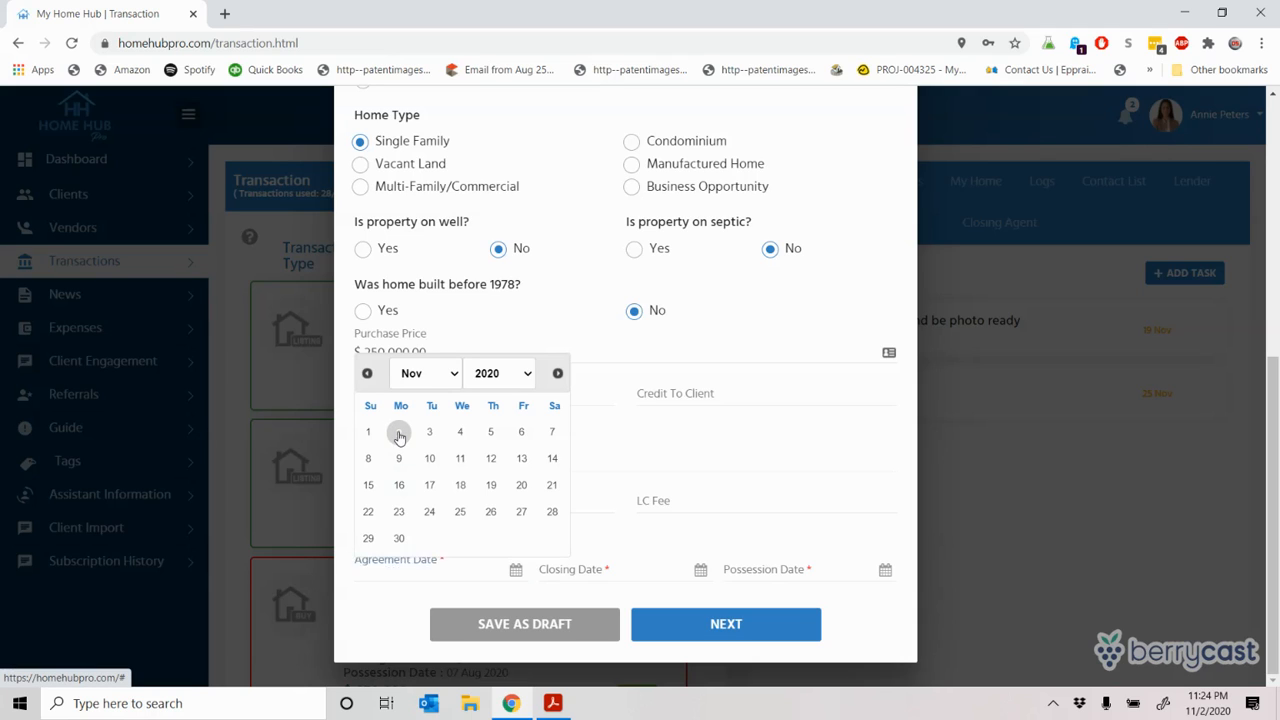
click(399, 433)
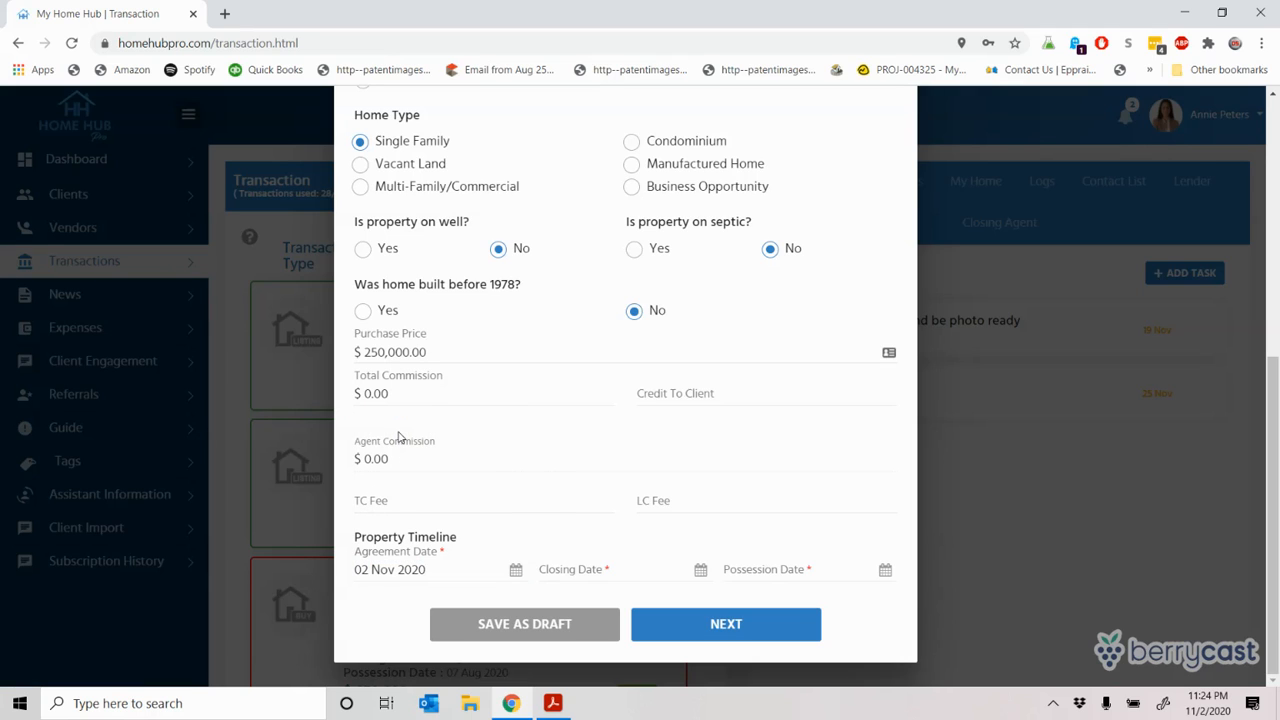
click(596, 568)
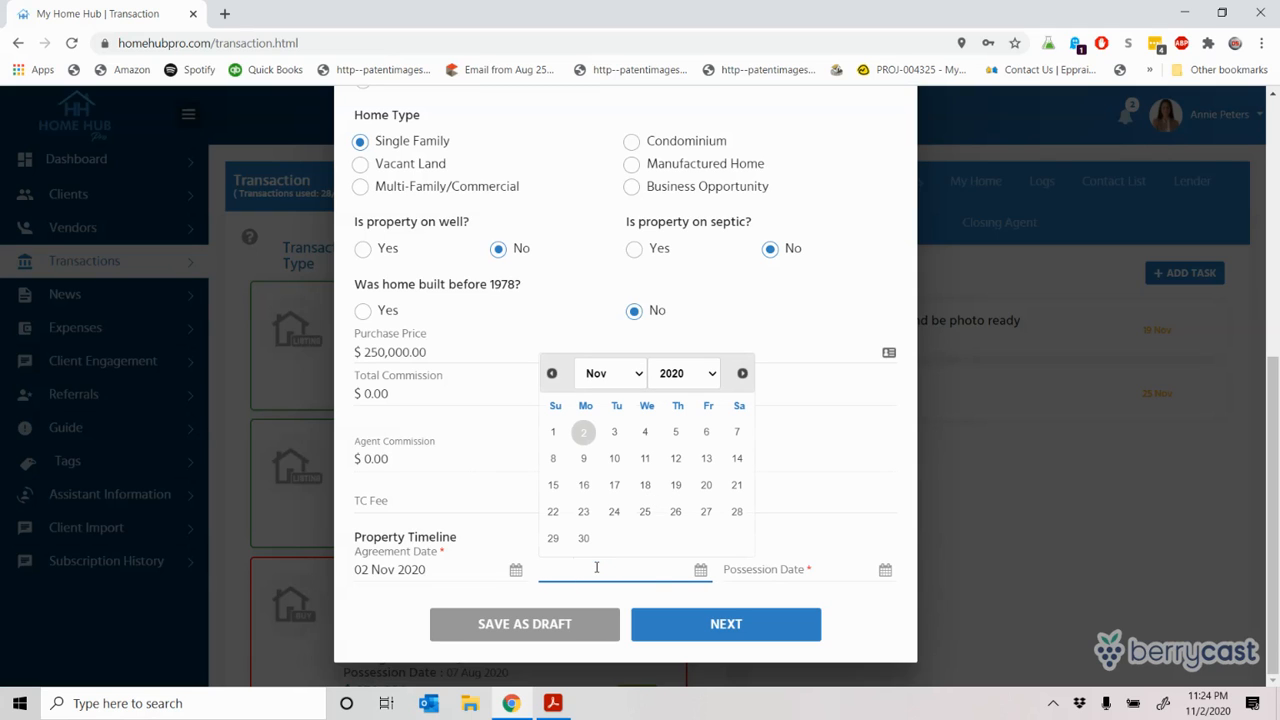
click(640, 374)
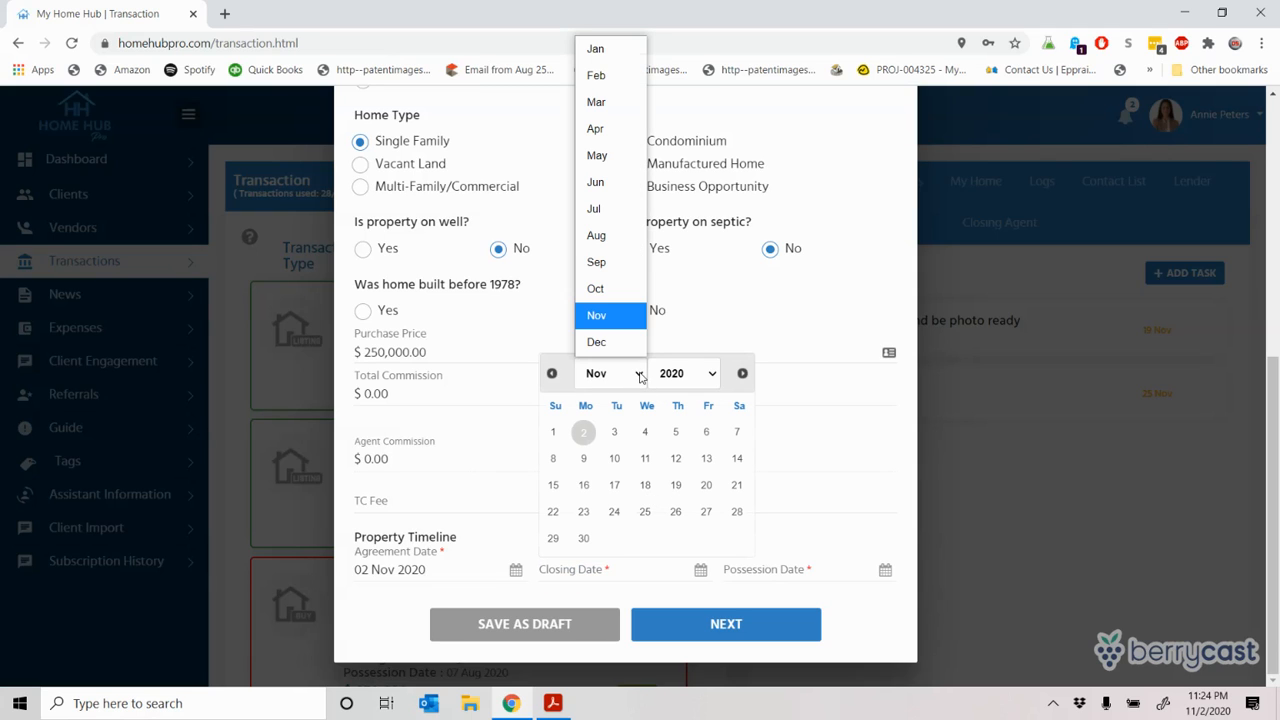
click(622, 343)
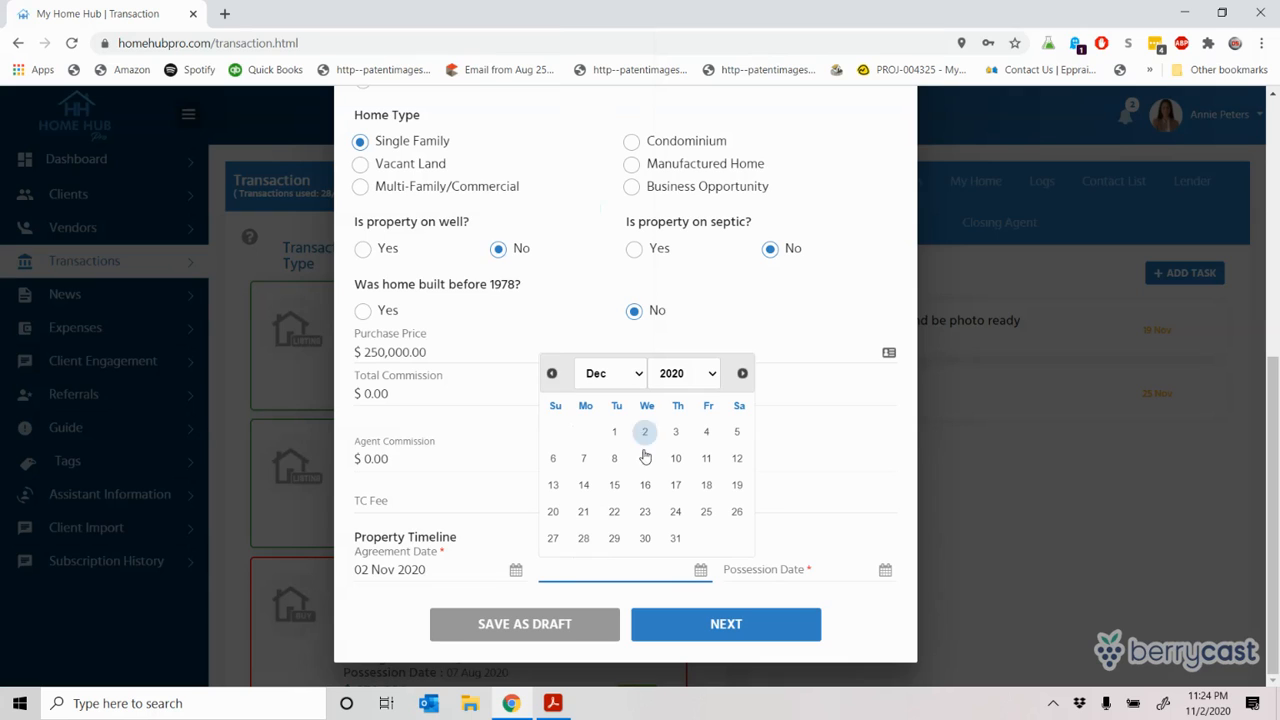
click(706, 432)
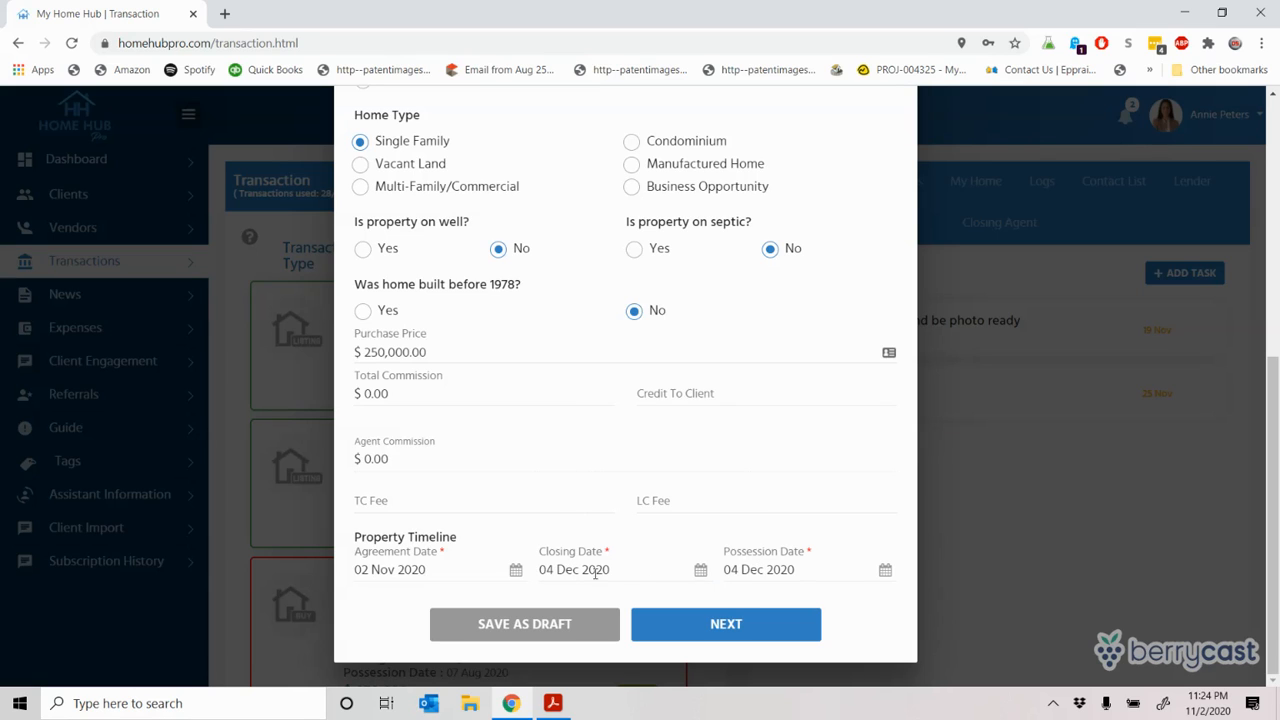
click(779, 572)
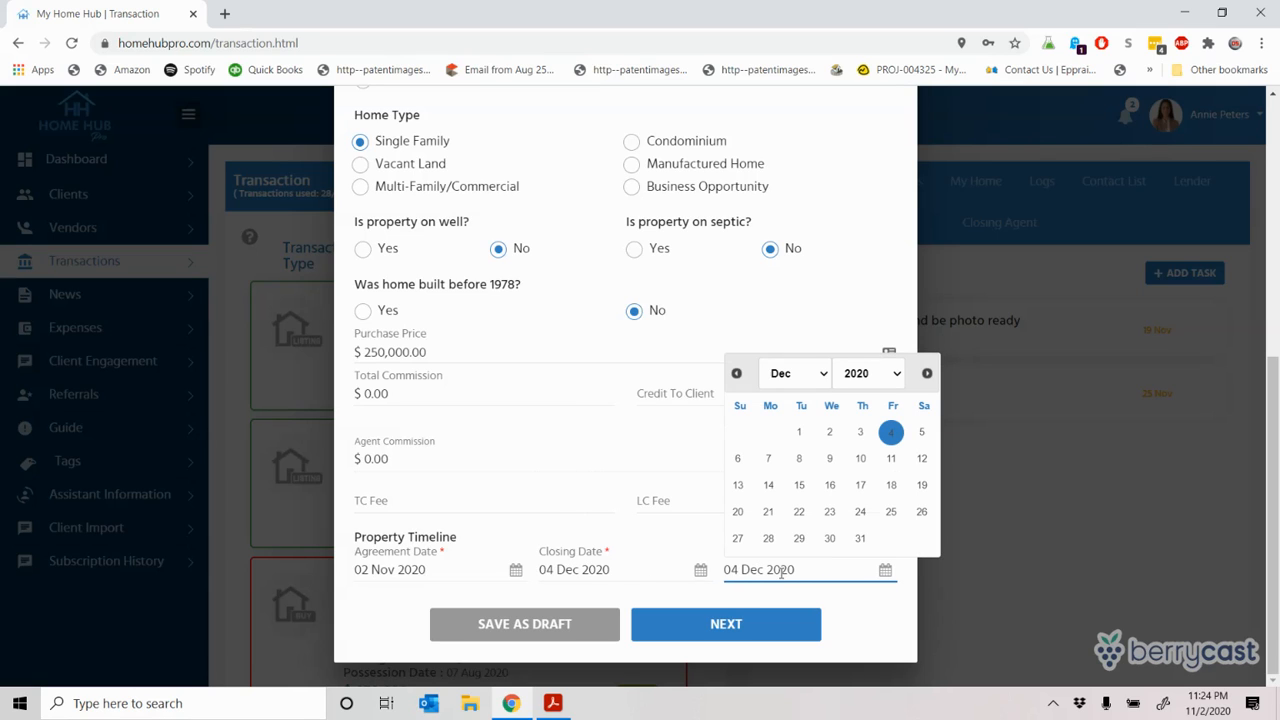
click(891, 460)
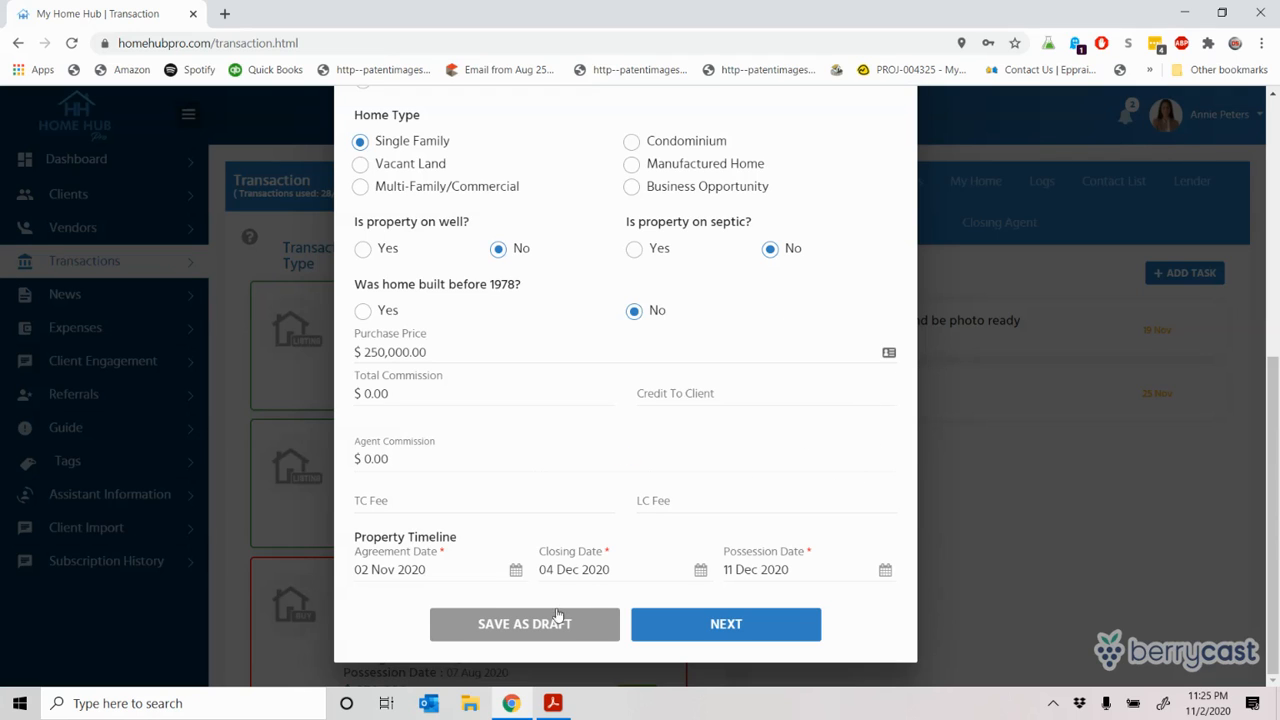
Step: Advance the transaction to the stakeholder details step
click(711, 627)
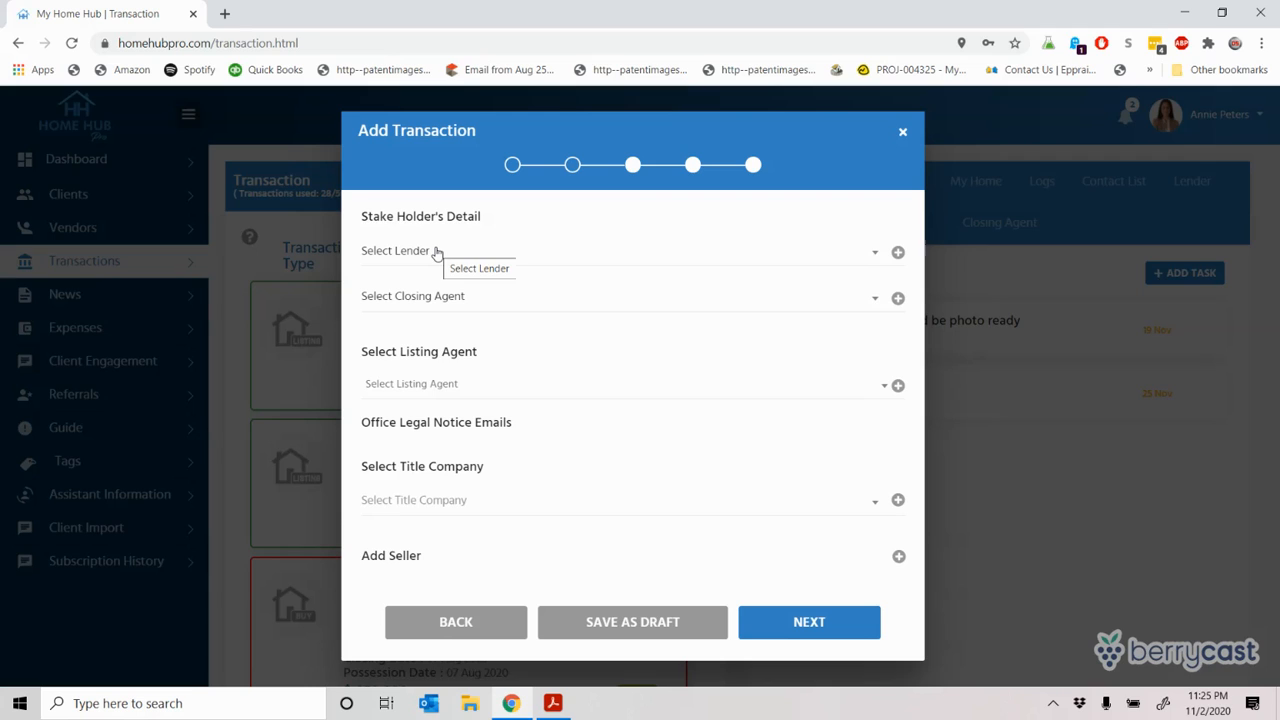
click(814, 631)
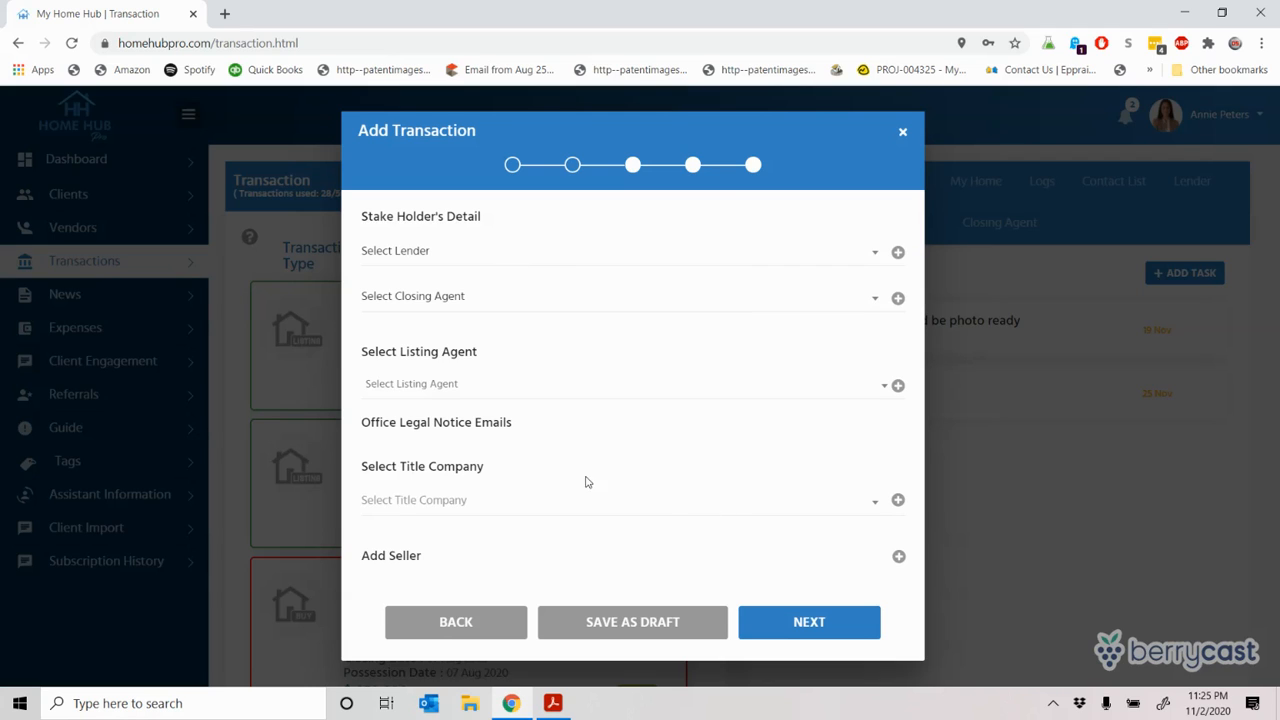
click(795, 622)
Step: Search the lender list and select the Figslab Lending loan officer as the lender
click(500, 251)
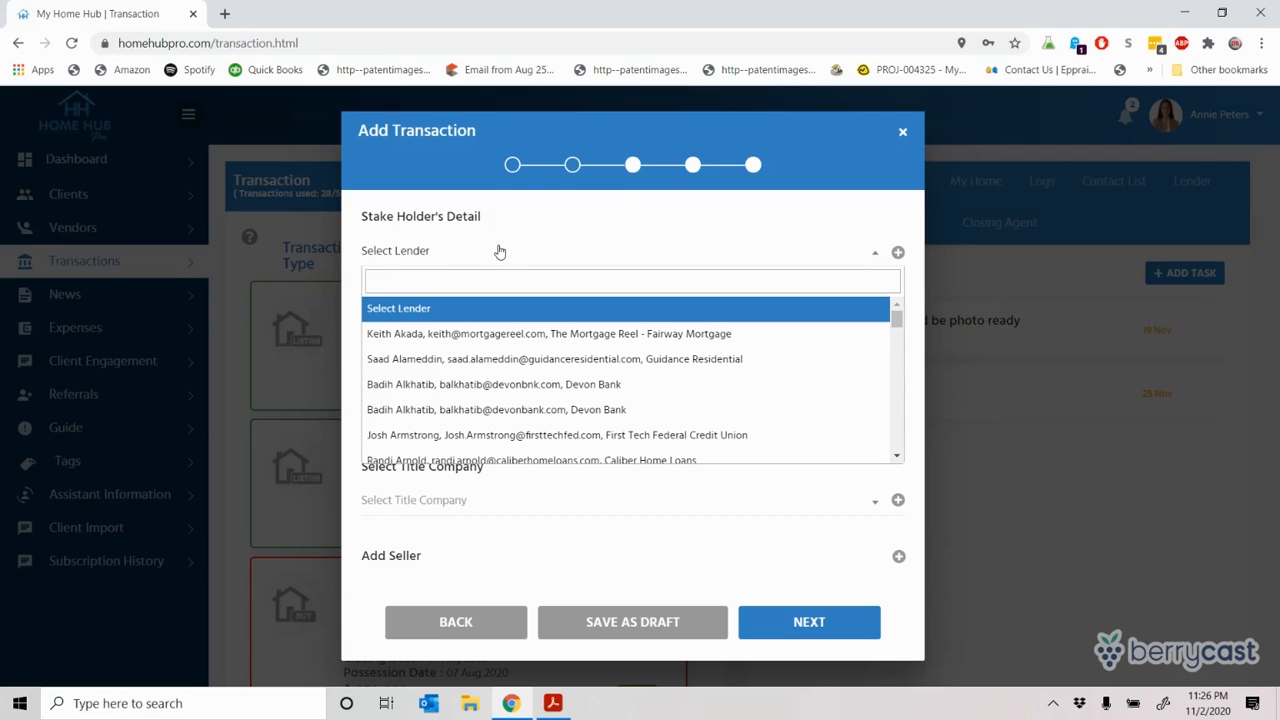
text(lar)
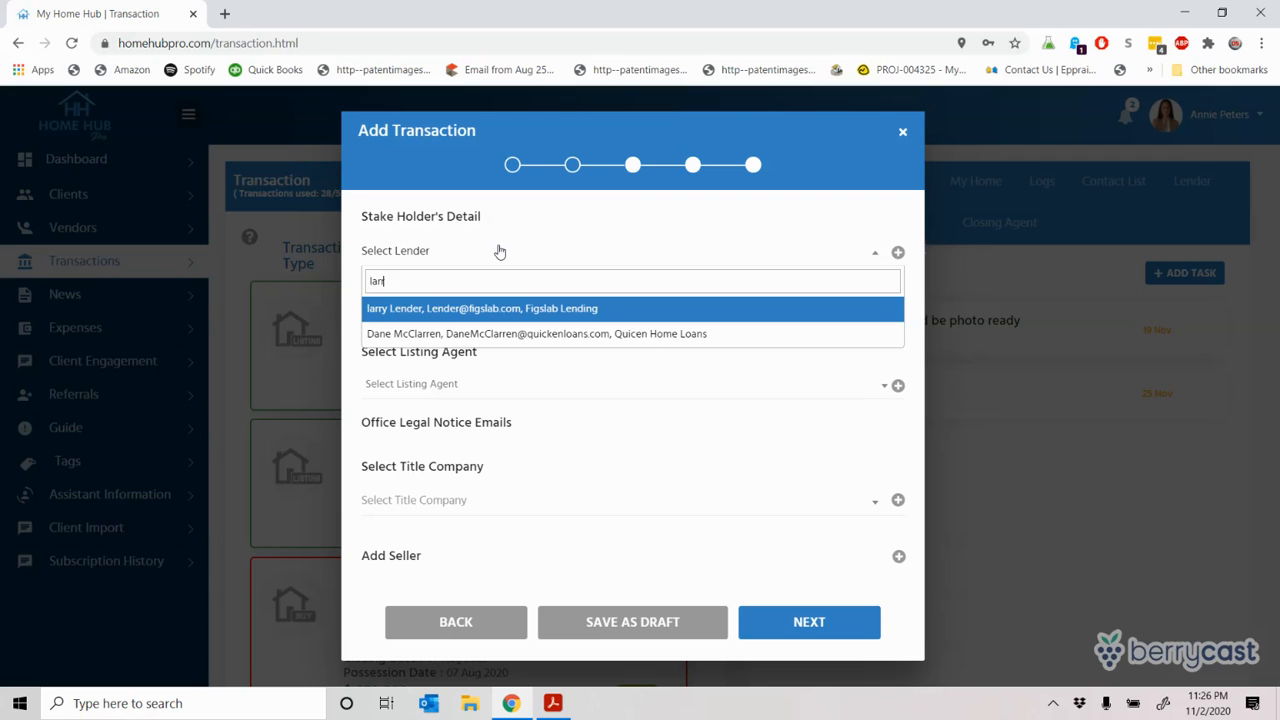
text(r)
click(470, 311)
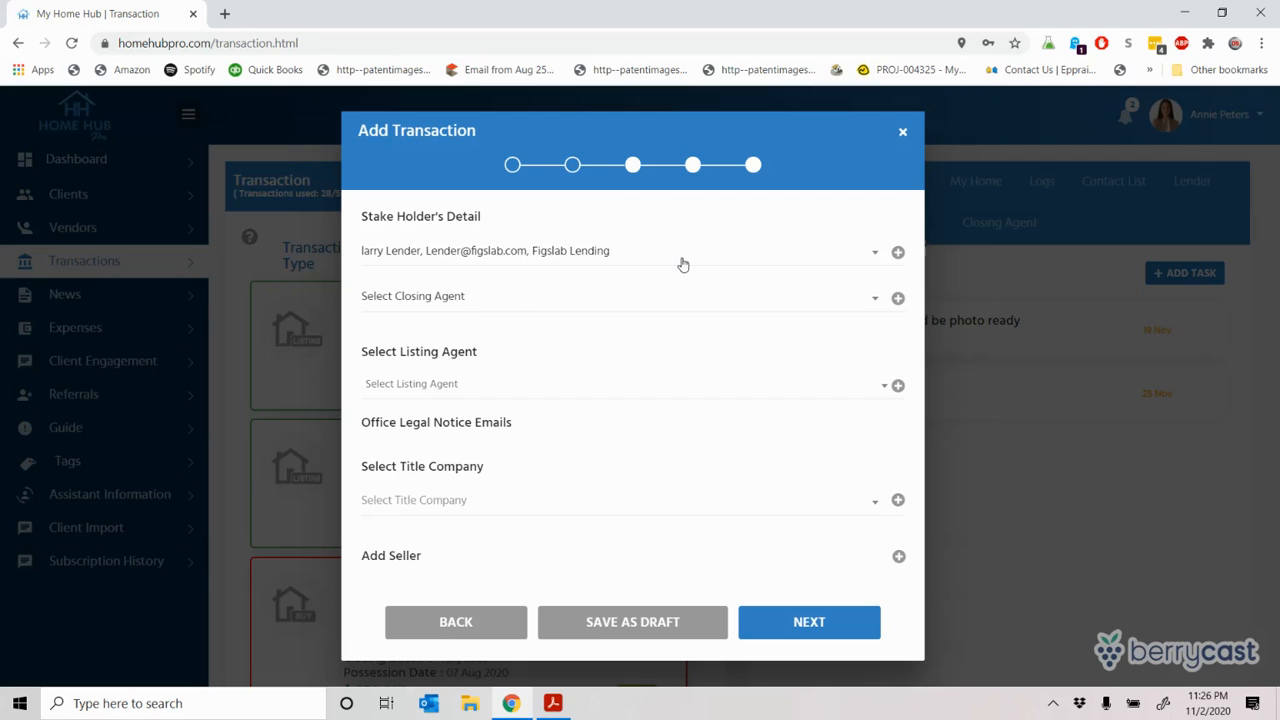
click(898, 254)
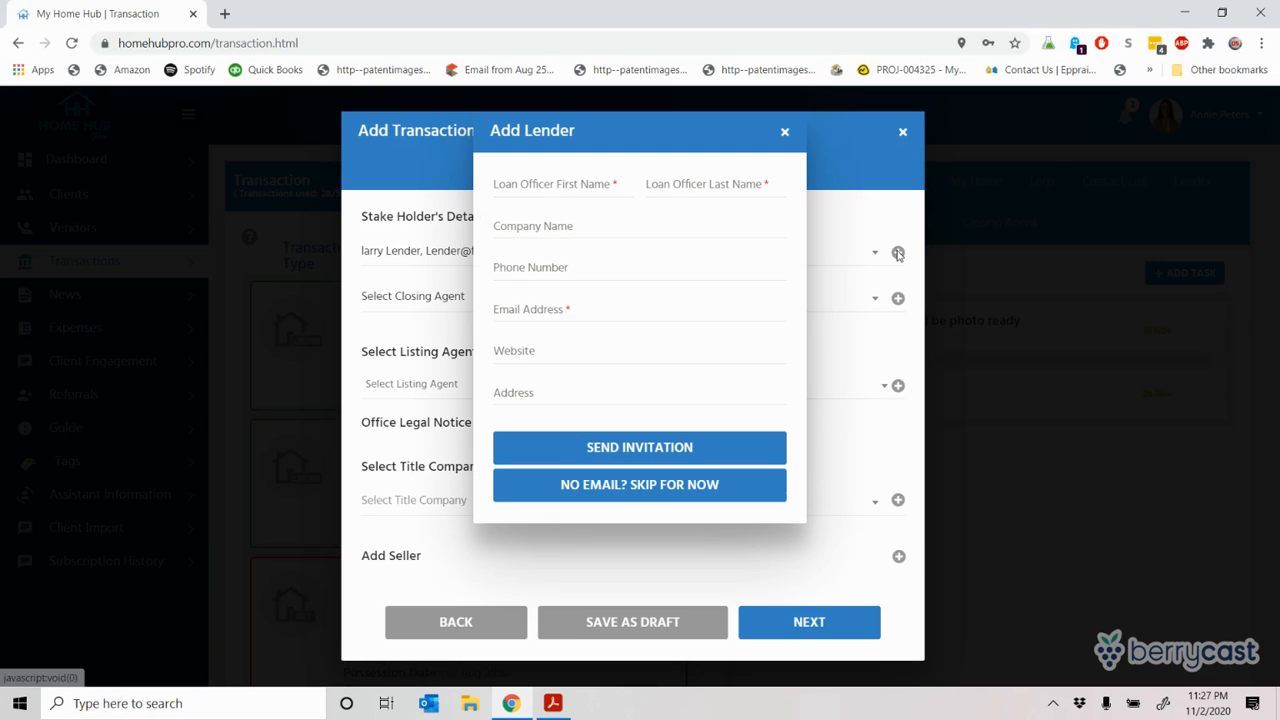
Step: Enter the loan officer's first name, last name and company name in the Add Lender form
click(514, 187)
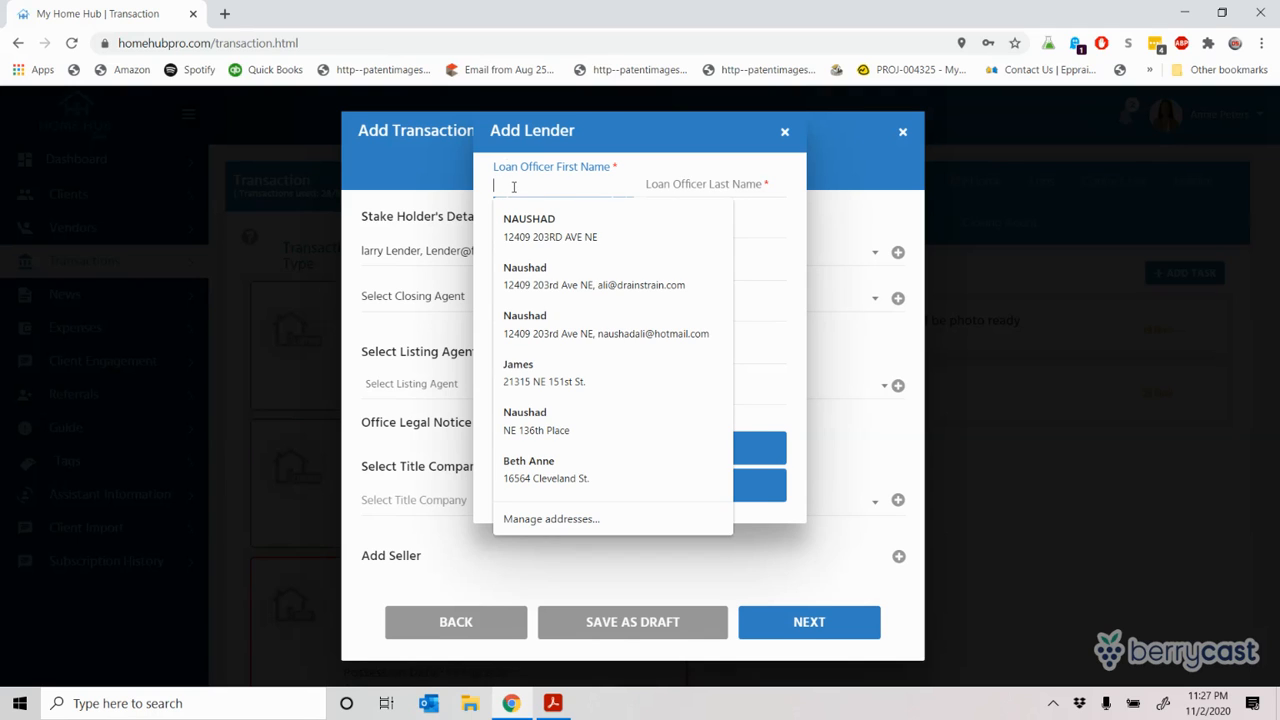
text(Larry)
key(Tab)
text(nder)
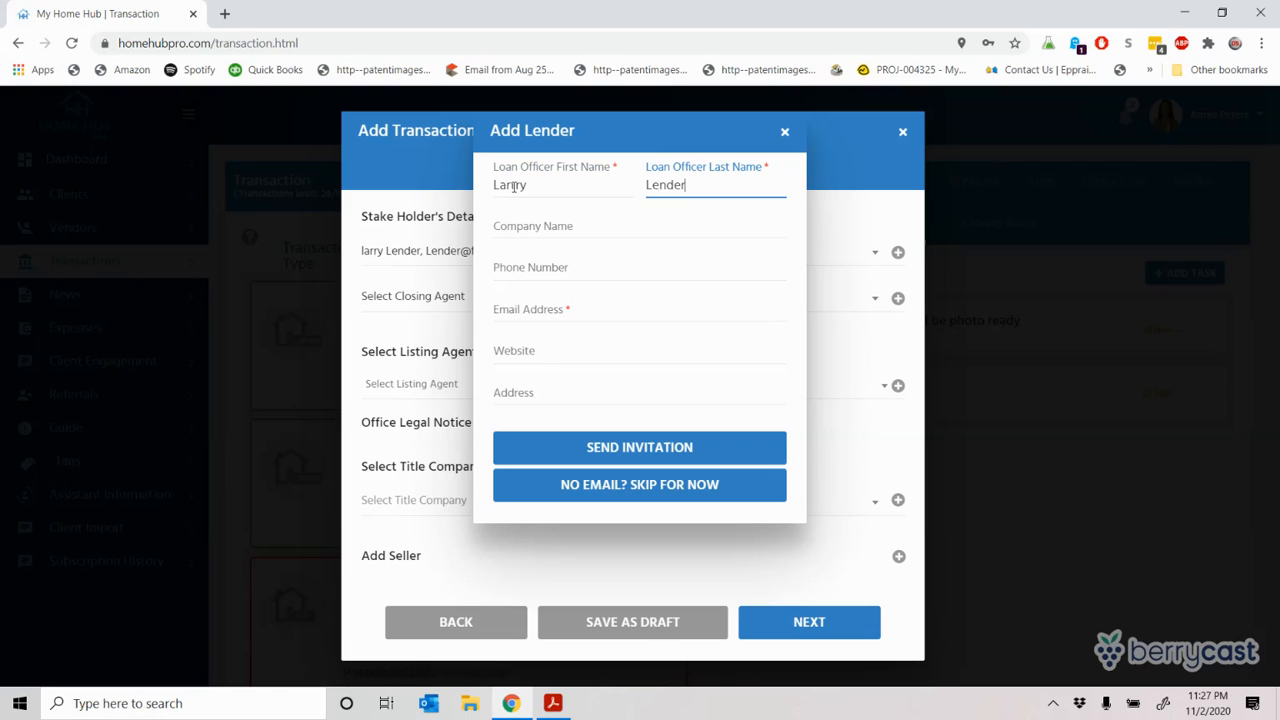
key(Tab)
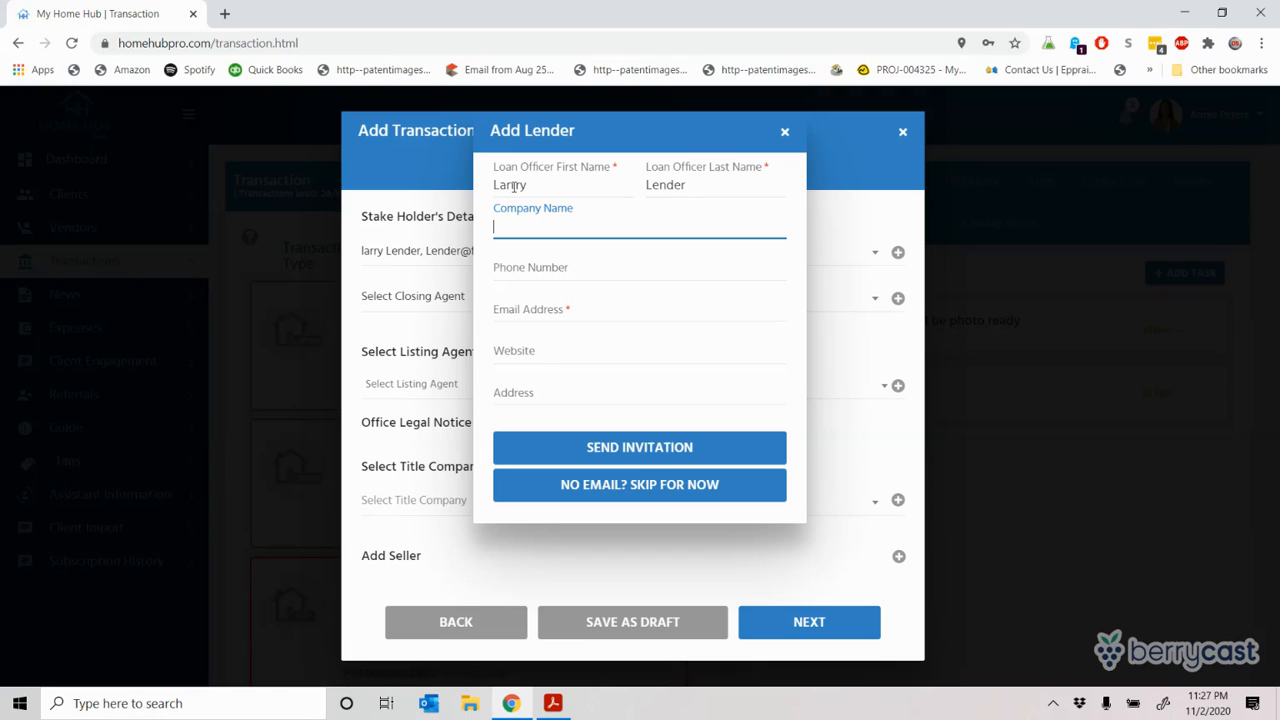
text(Larry's Lending)
key(Tab)
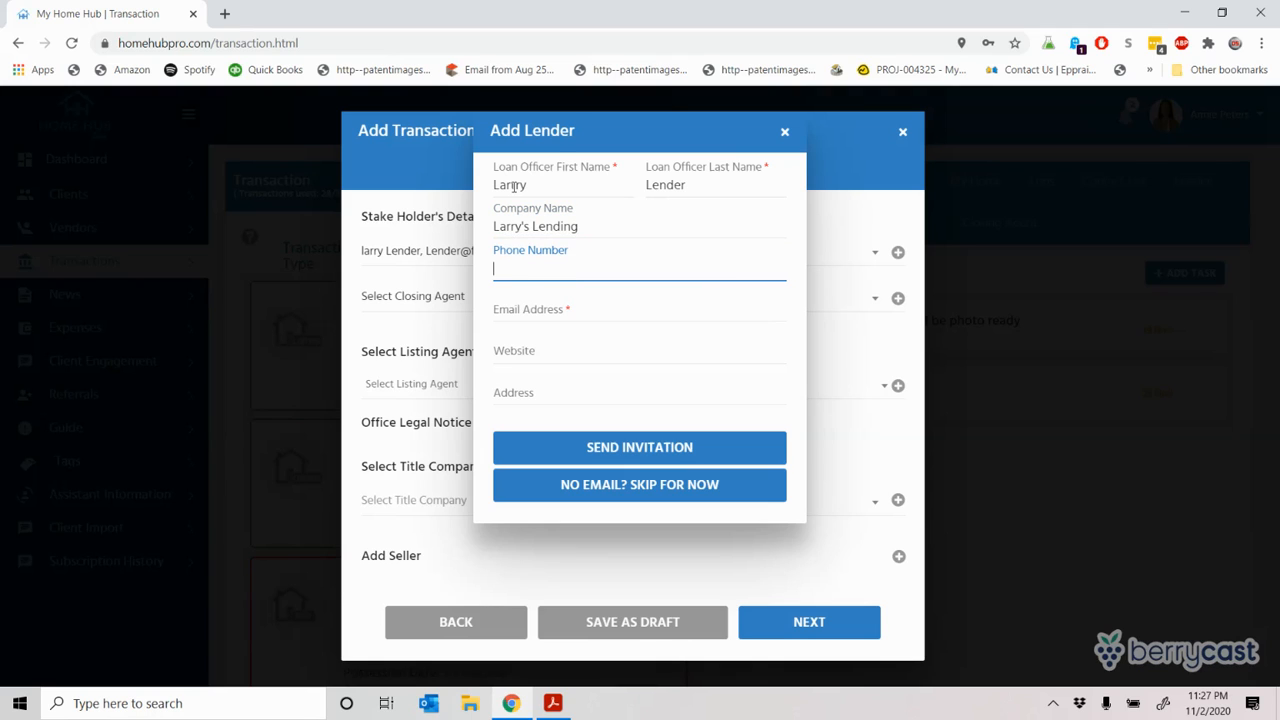
Step: Fill in the loan officer's email address, then close the form without sending an invitation
key(Tab)
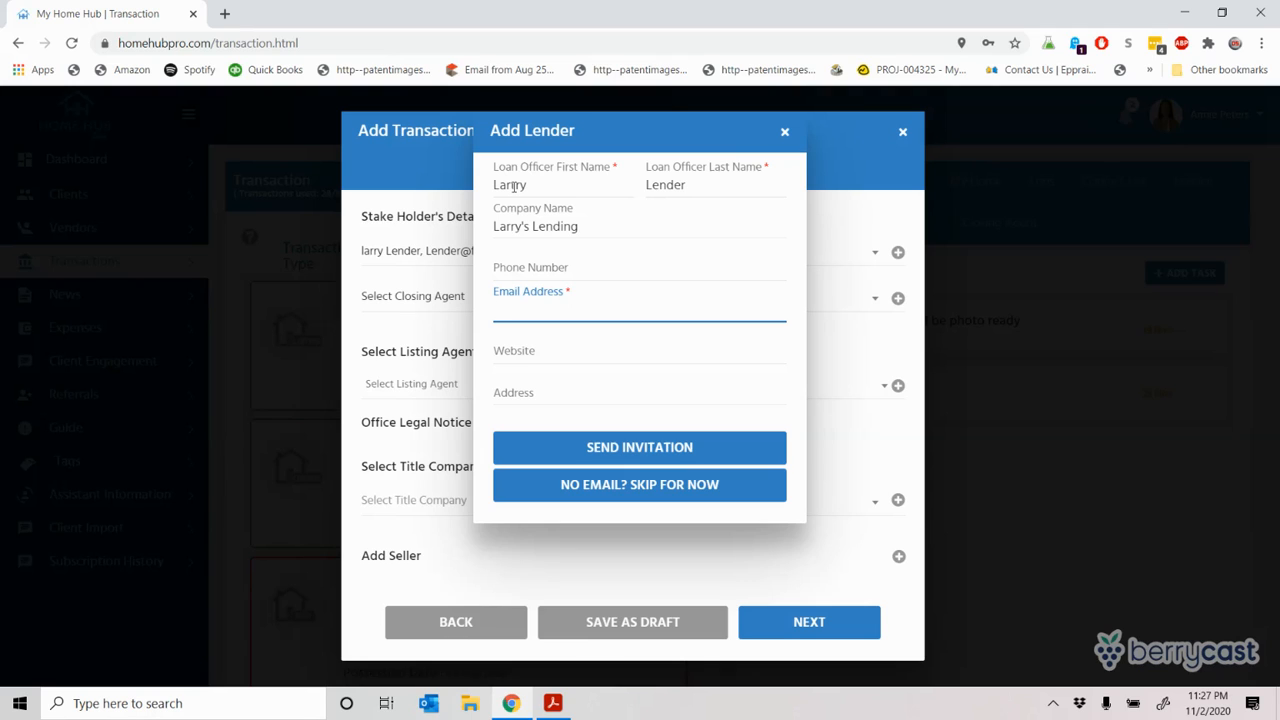
text(larry@mailinator)
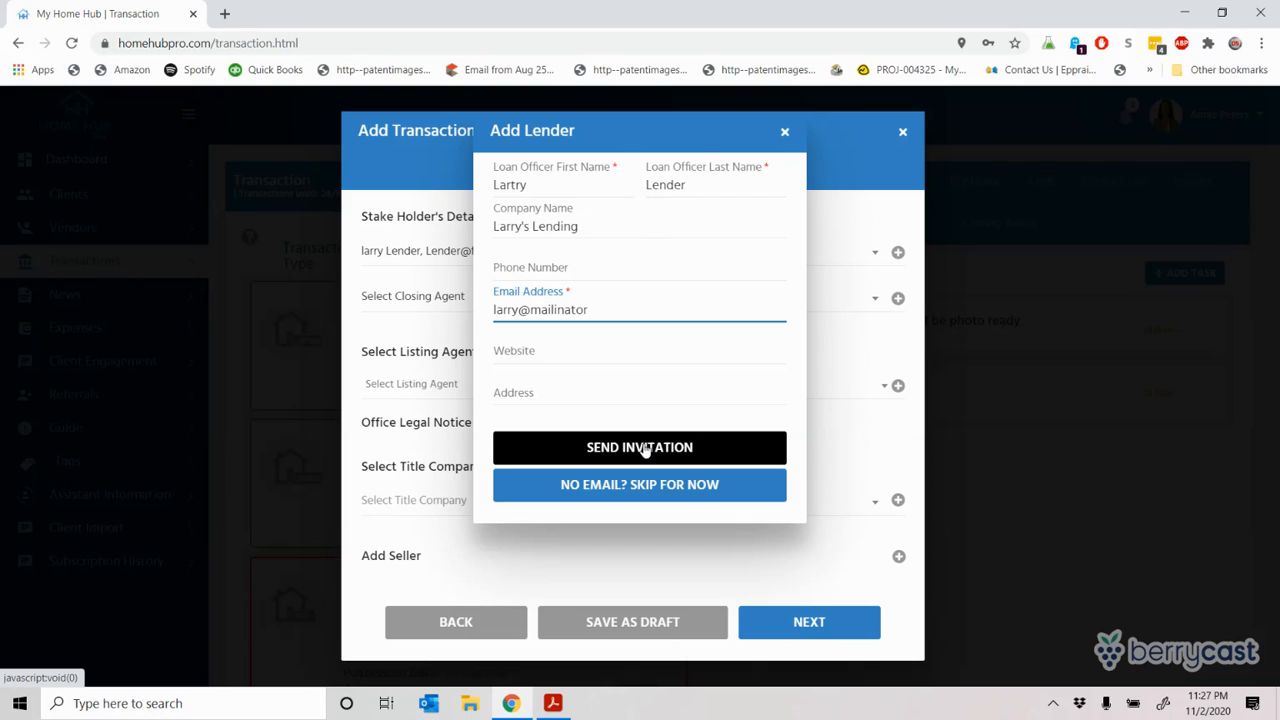
click(663, 345)
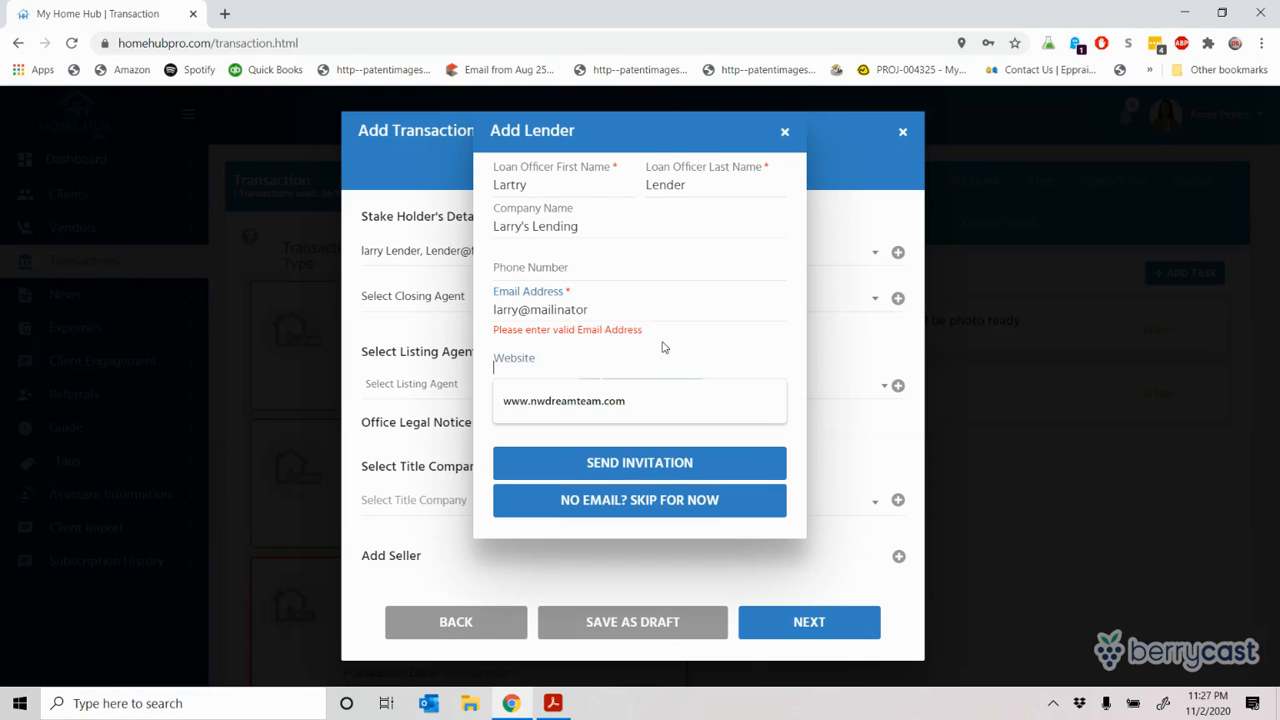
click(621, 312)
text(.com)
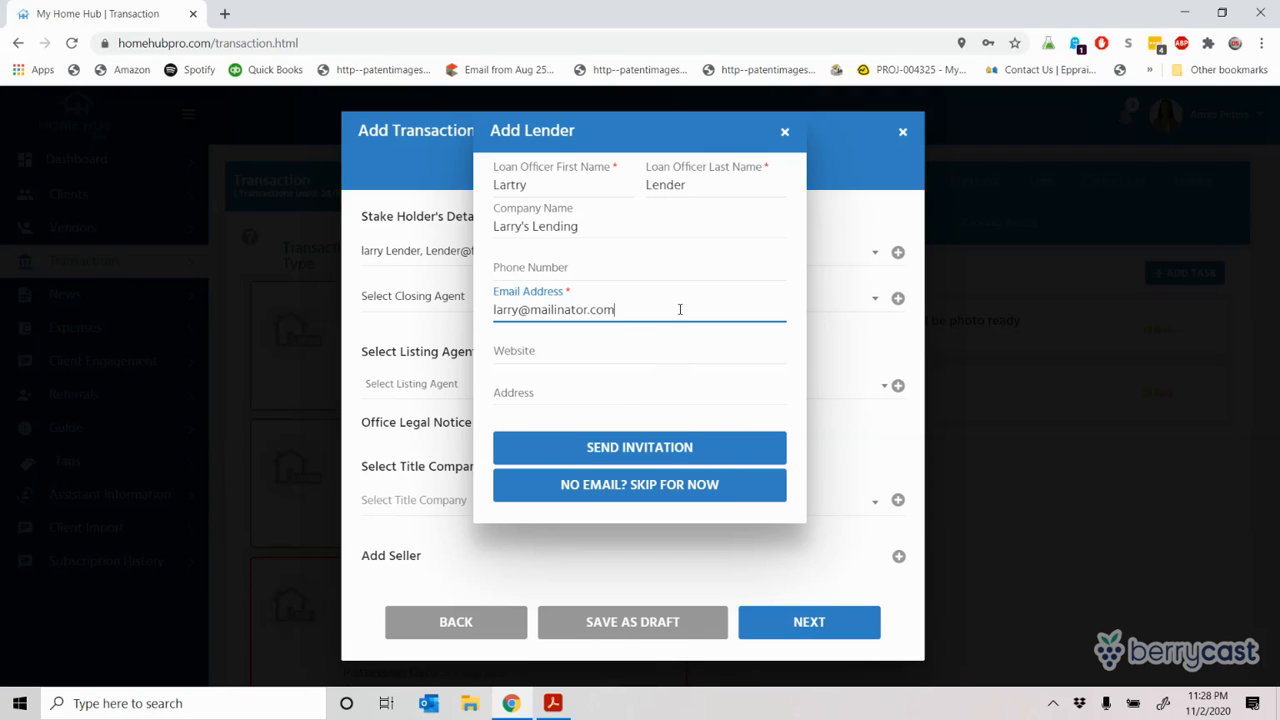
click(644, 490)
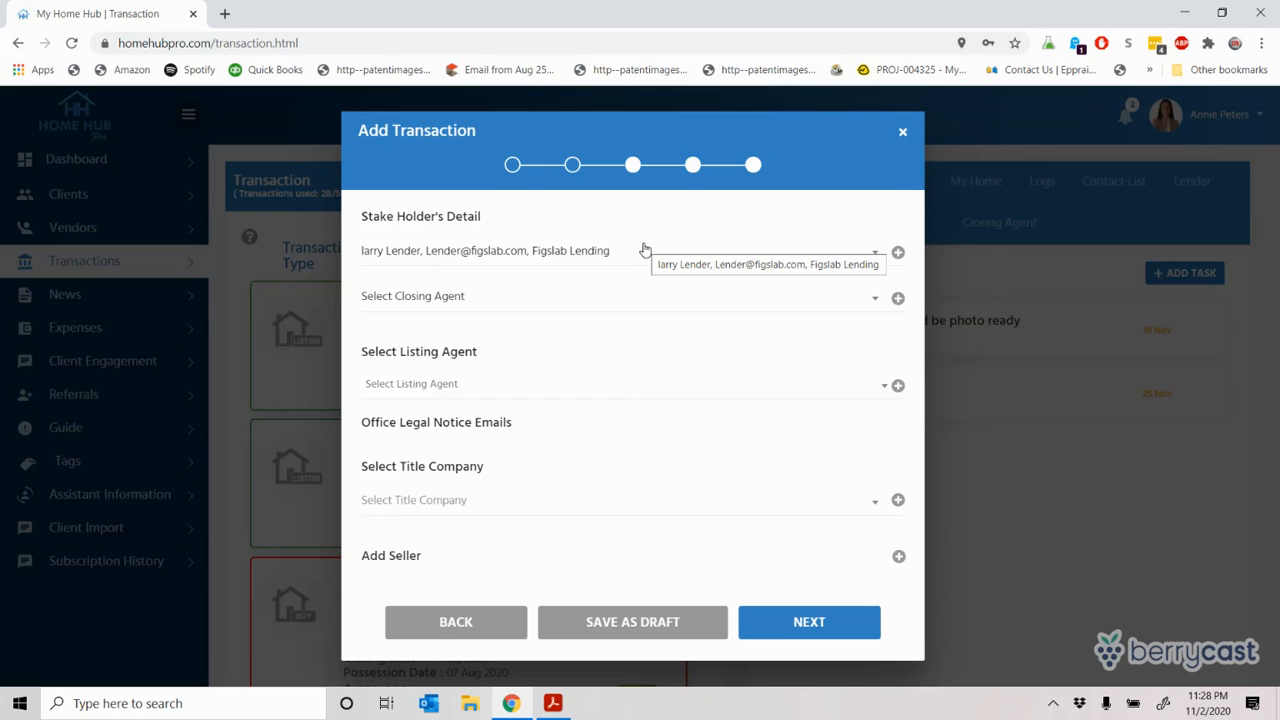
Step: Keep Figslab Lending as lender and choose the Figslab Closing Services agent as closing agent
click(634, 257)
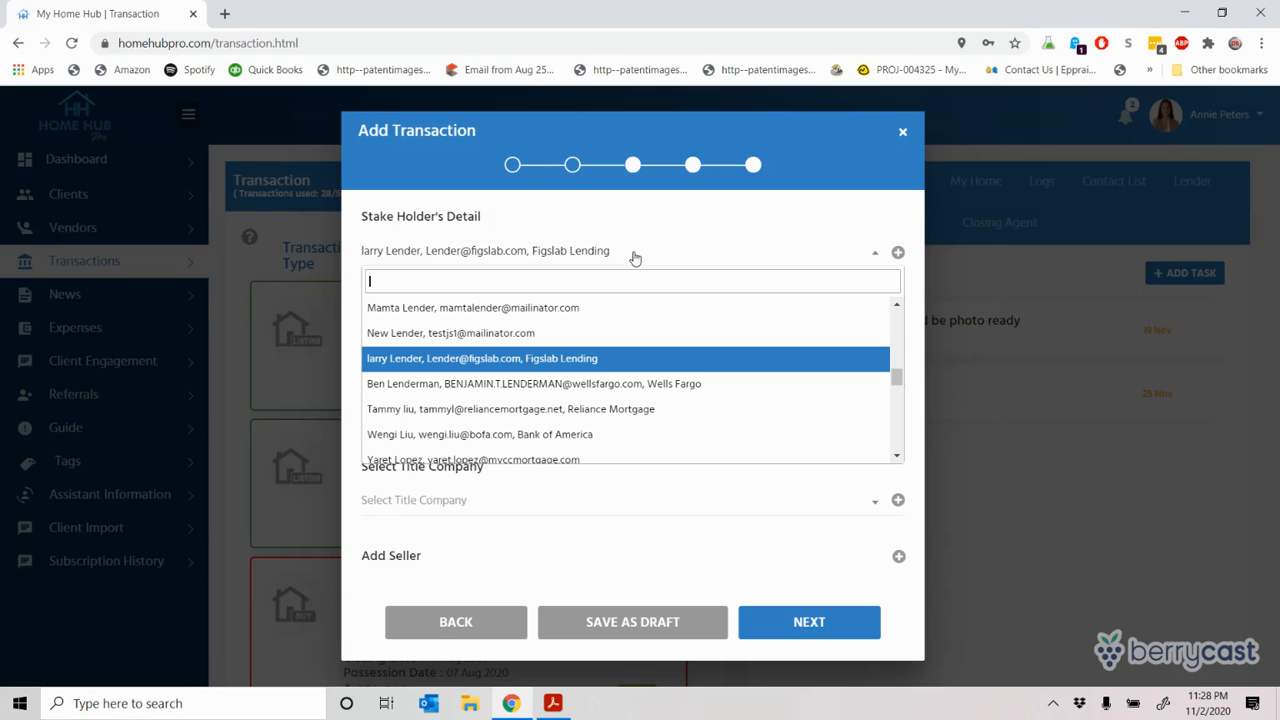
click(440, 360)
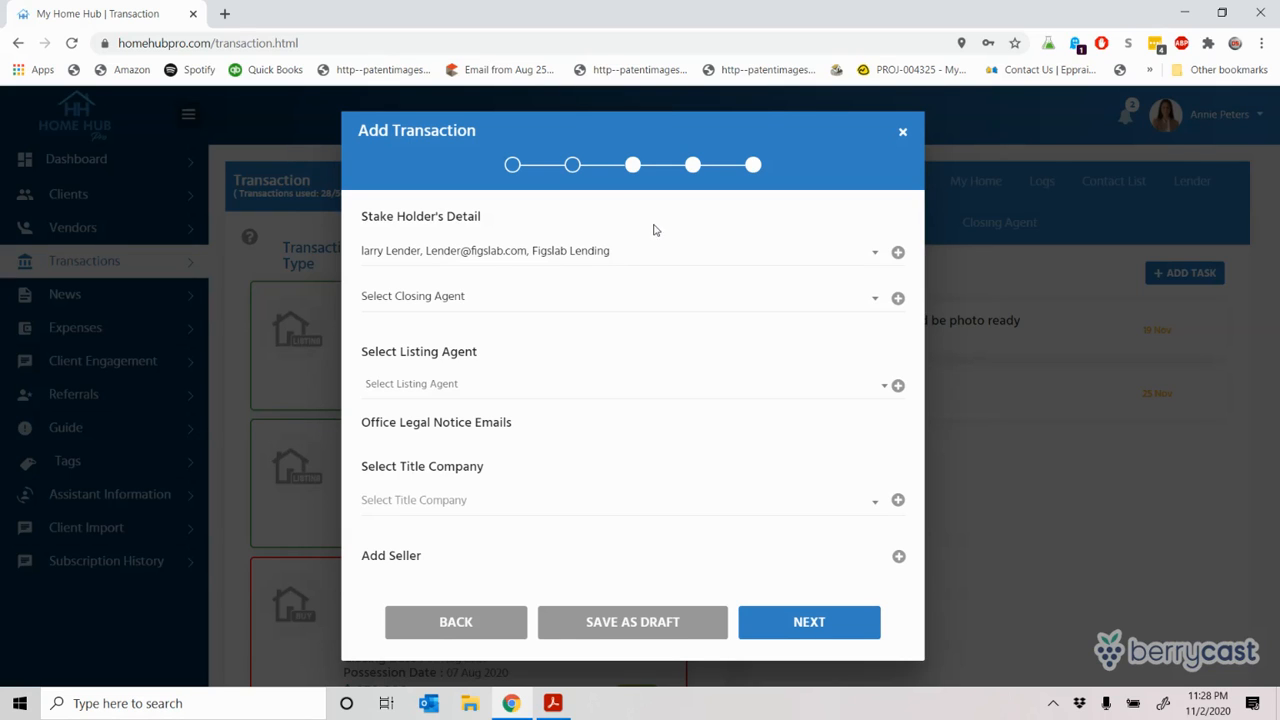
click(514, 308)
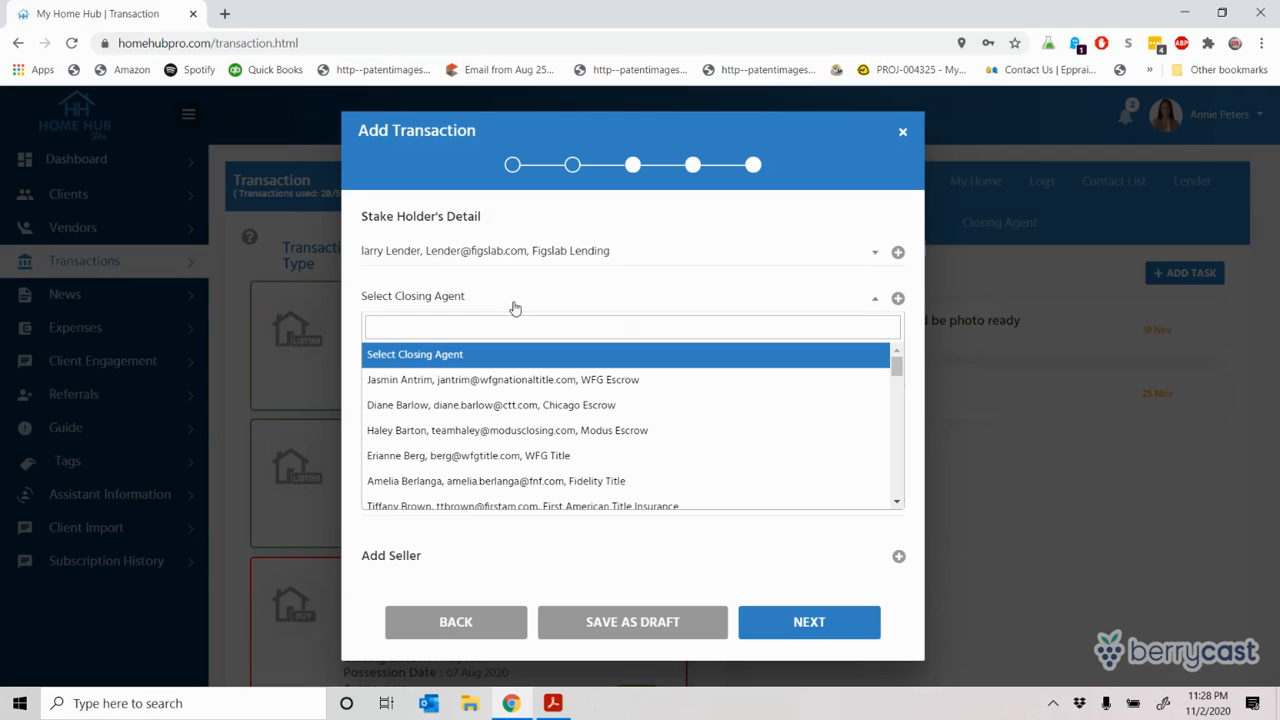
text(clau)
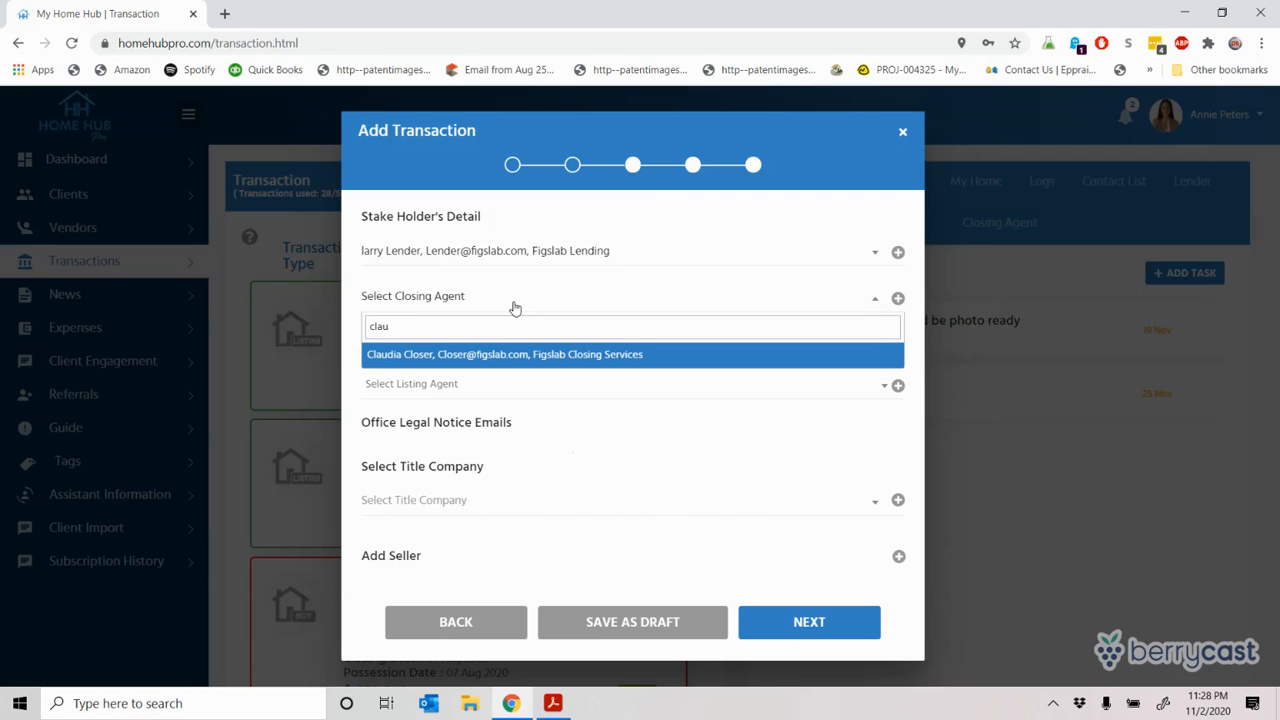
key(Return)
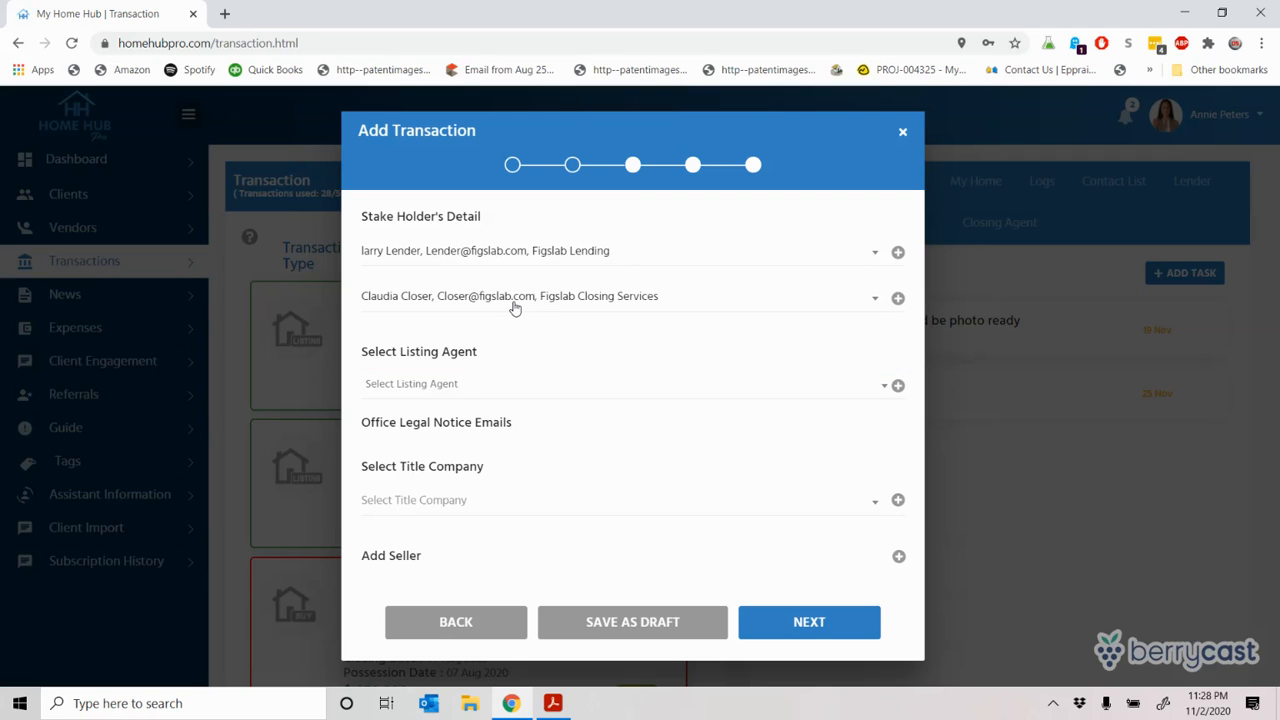
Step: Dismiss the Add Closing Agent form unused and open the listing agents list
click(899, 299)
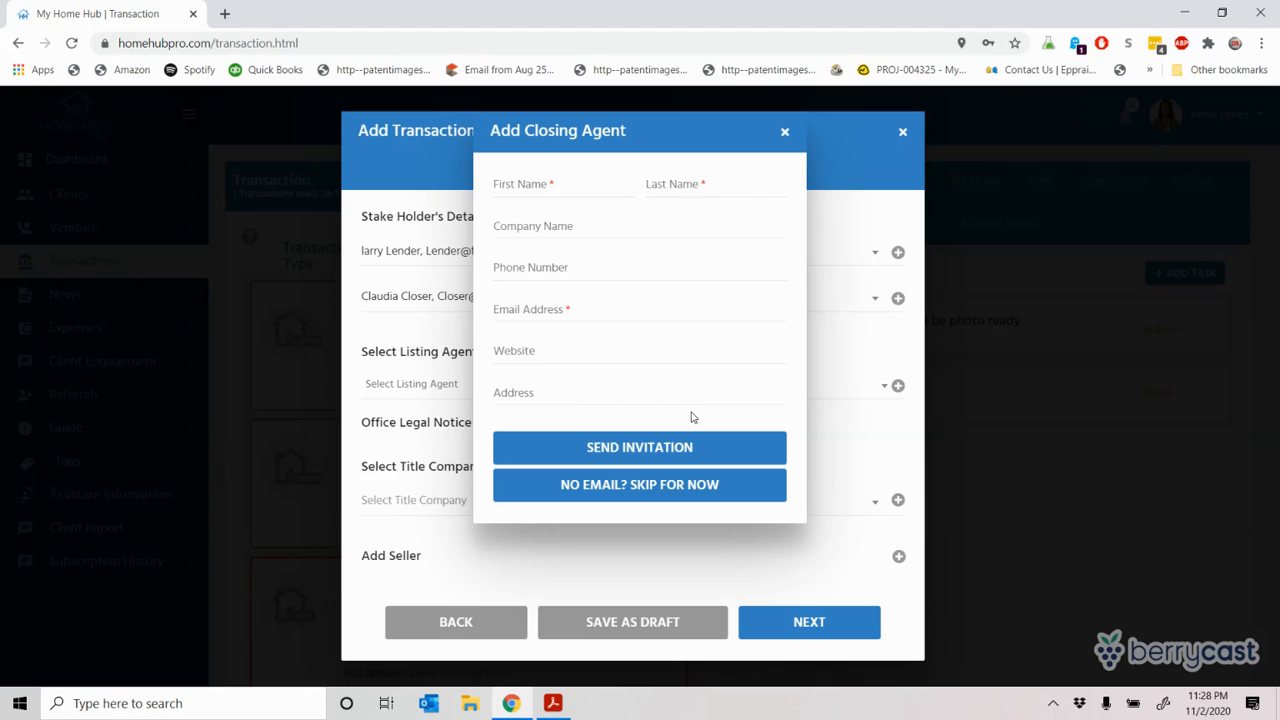
click(785, 134)
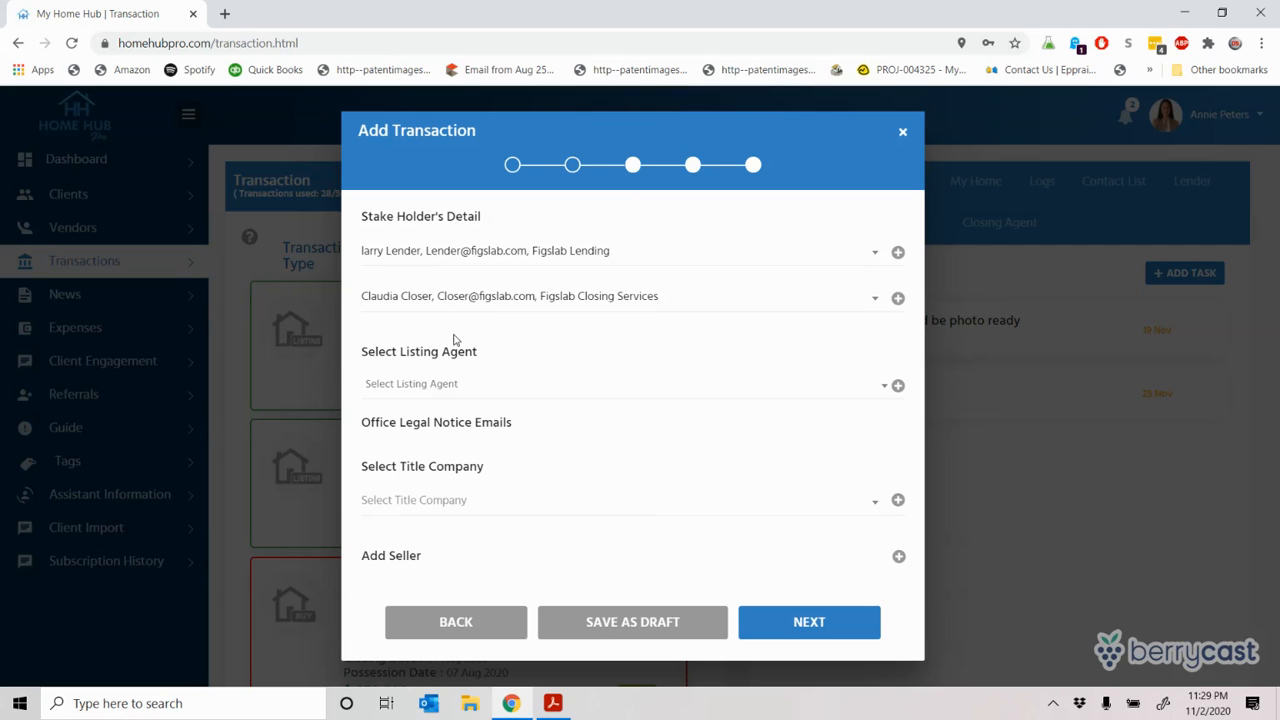
click(430, 380)
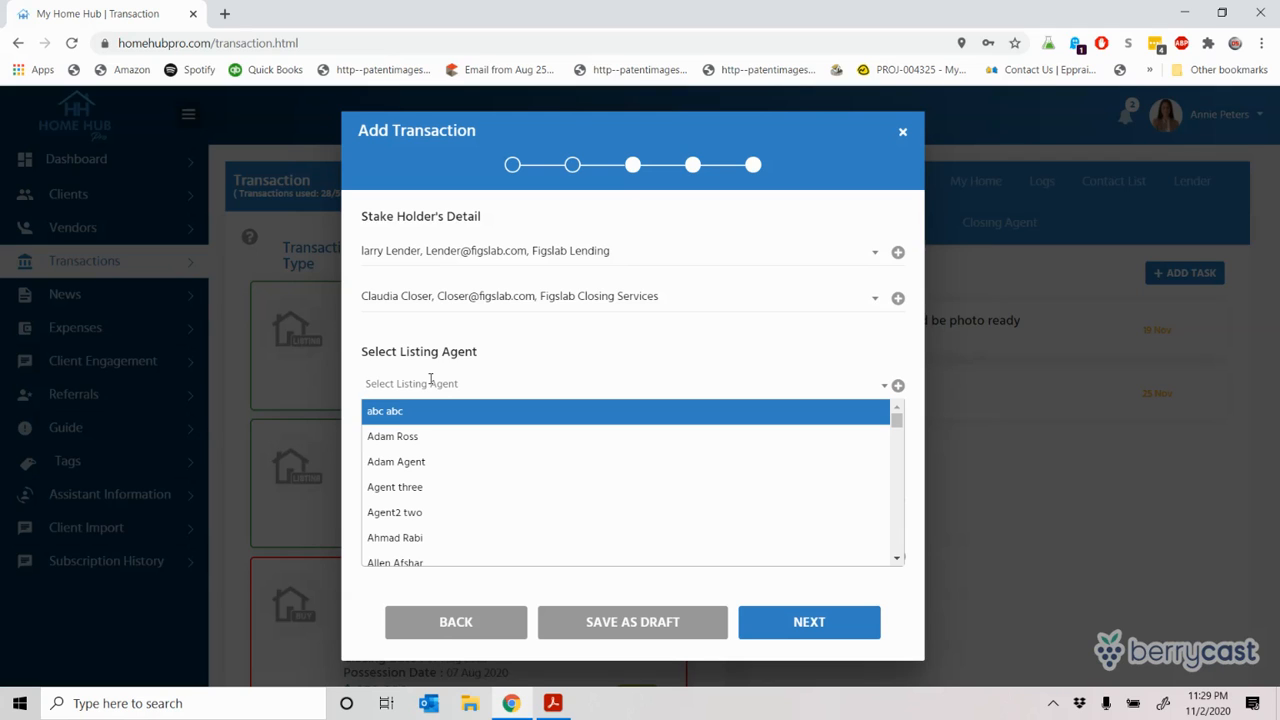
Step: Add the matching listing agent, set Rainier Title (Kent) as title company, and start adding a seller
text(lis)
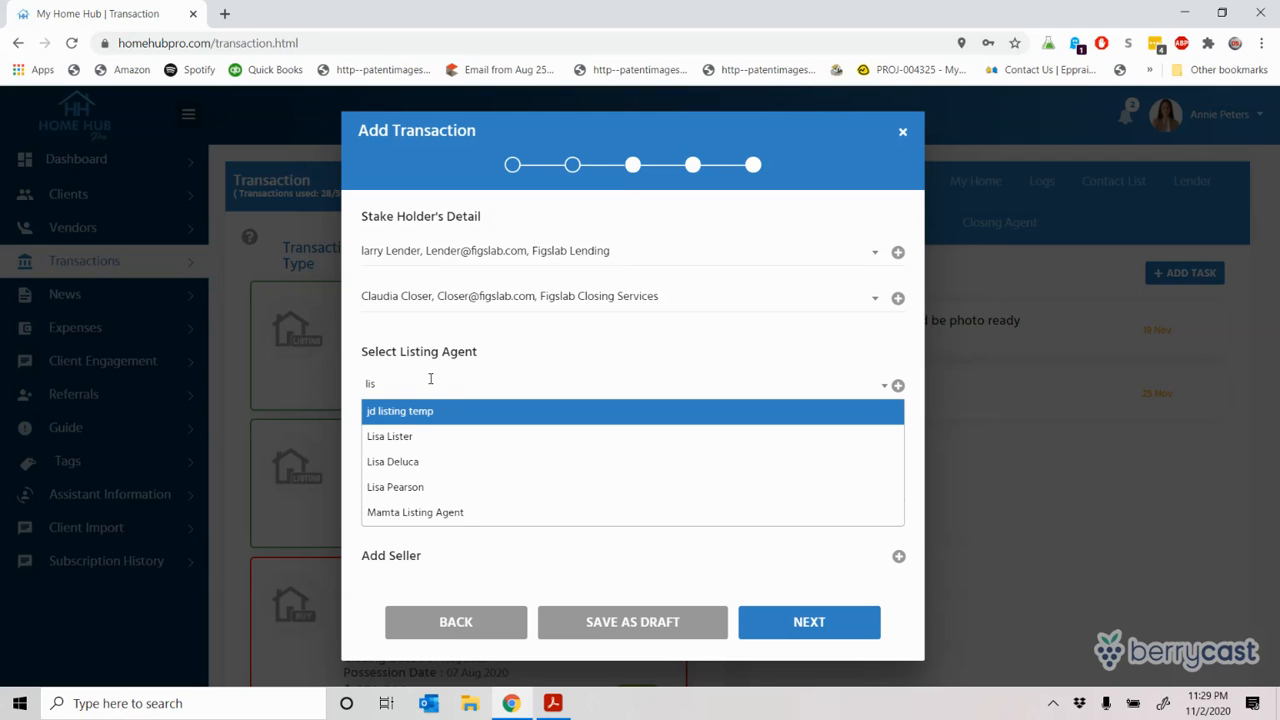
text(a)
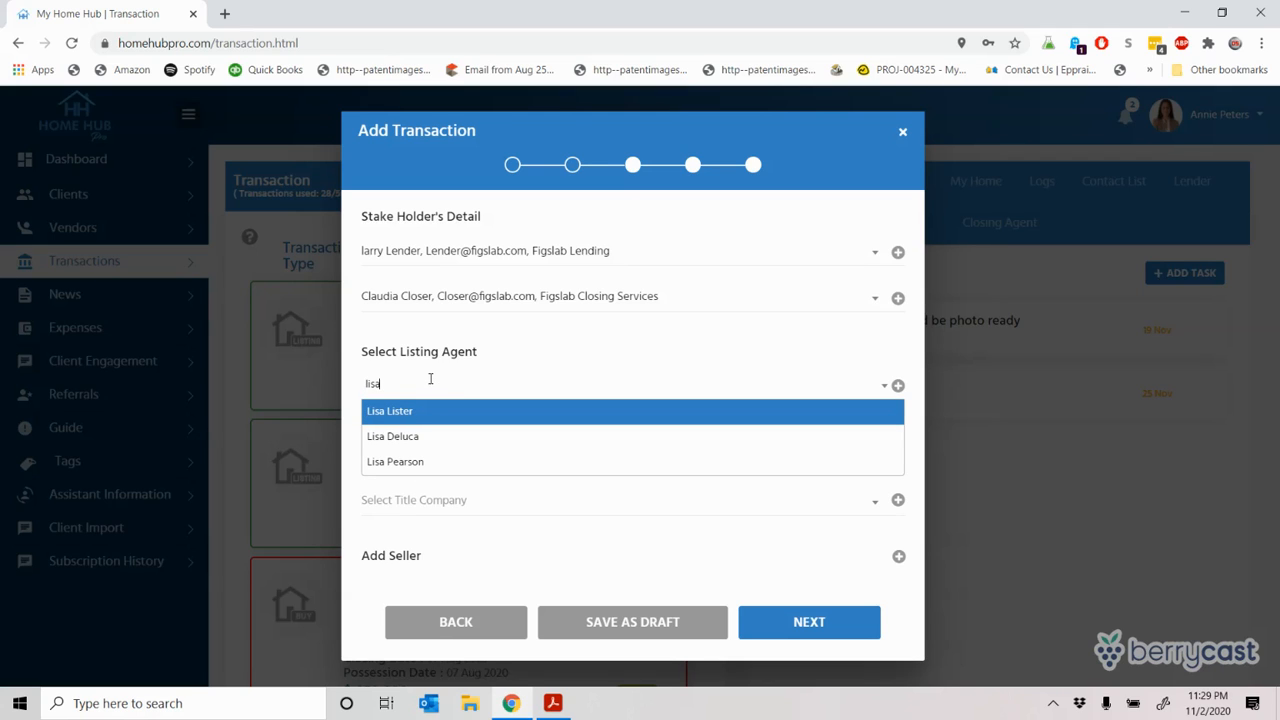
key(Return)
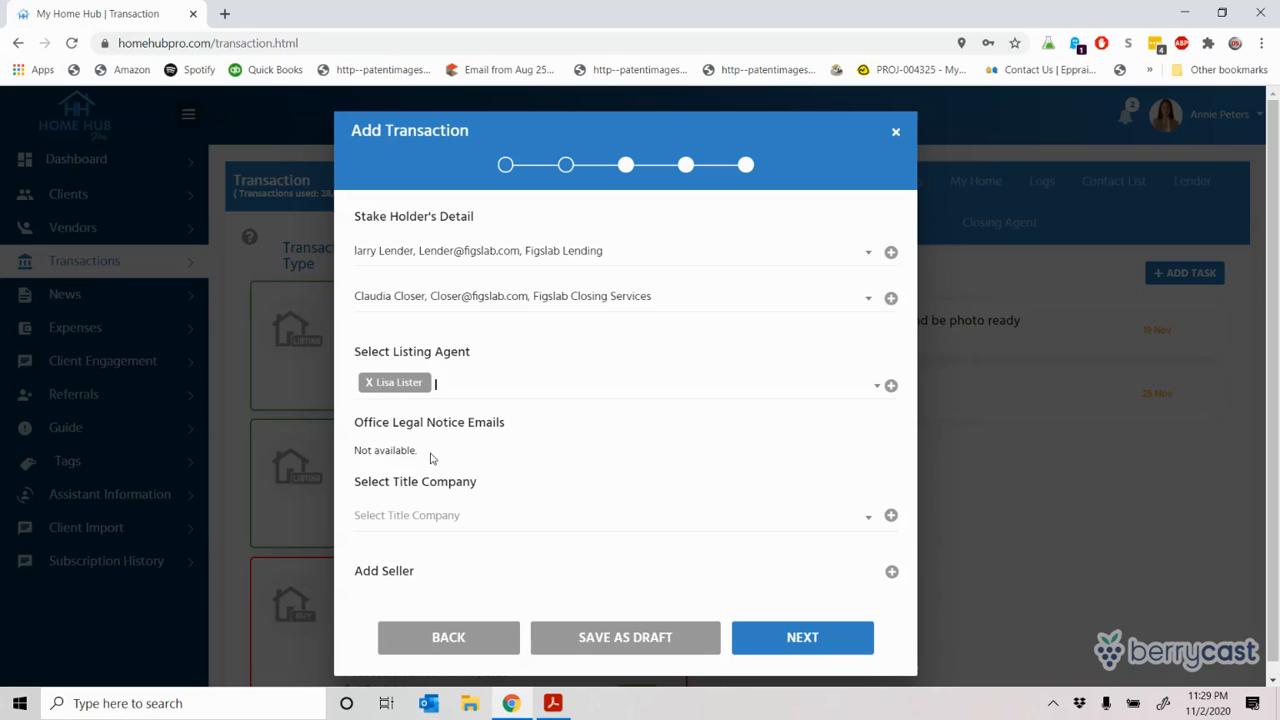
click(414, 514)
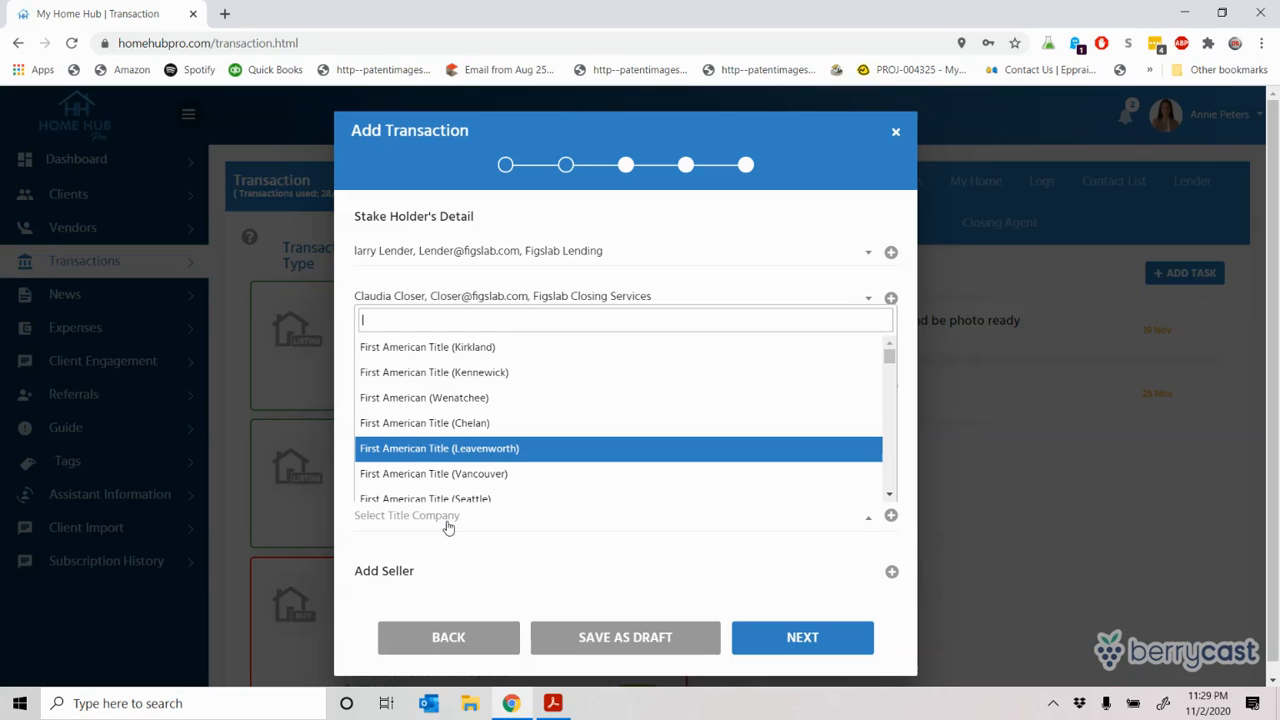
text(rain)
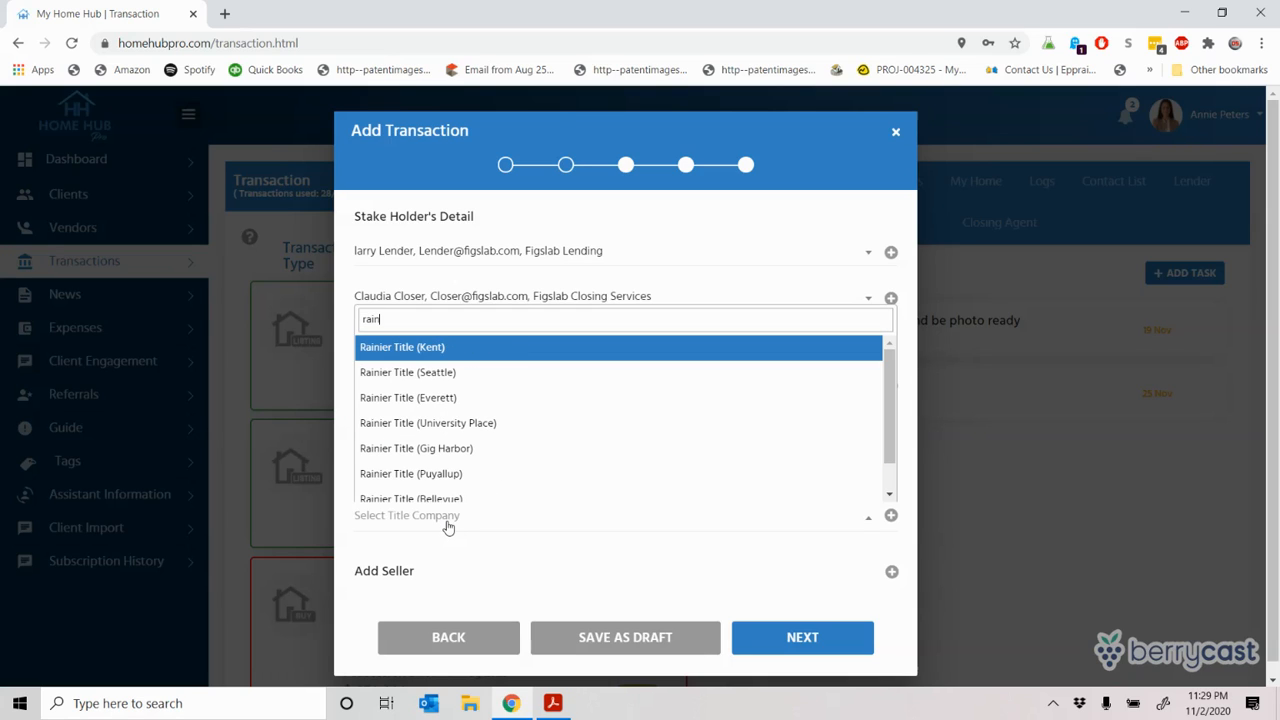
key(Return)
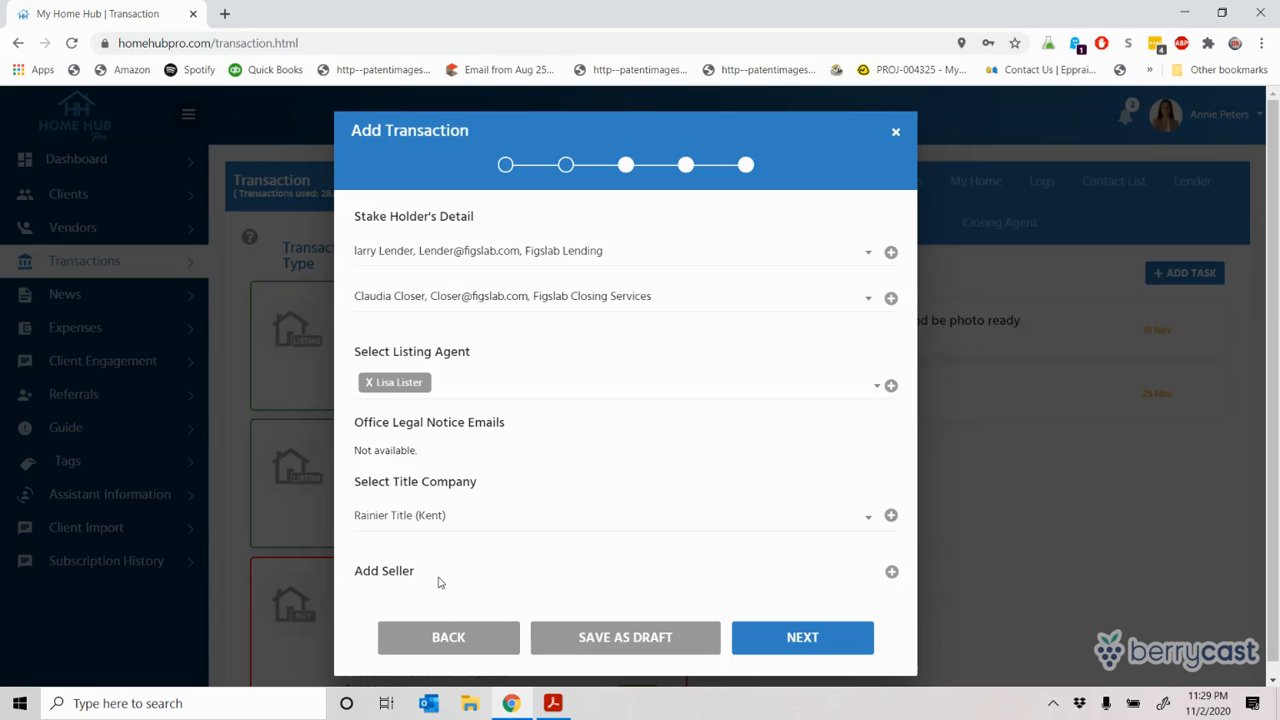
click(892, 574)
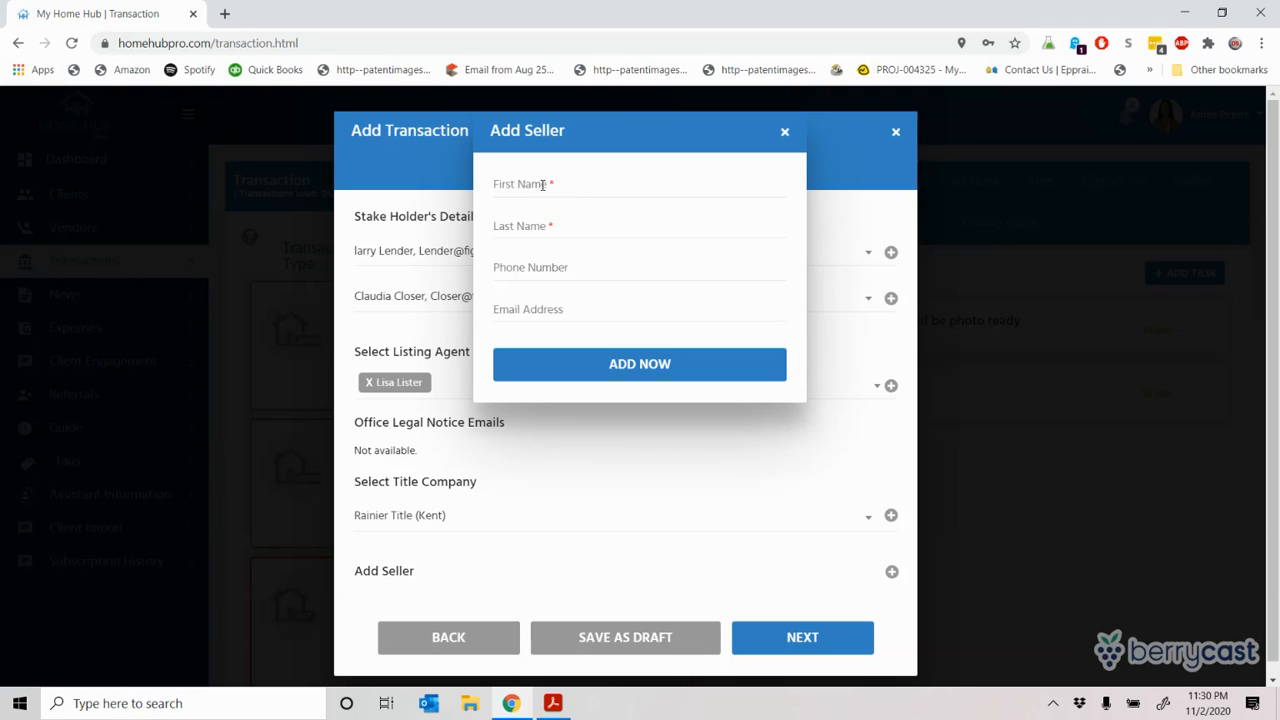
Step: Add a seller with the entered first and last name, then advance to the contingencies step
click(543, 184)
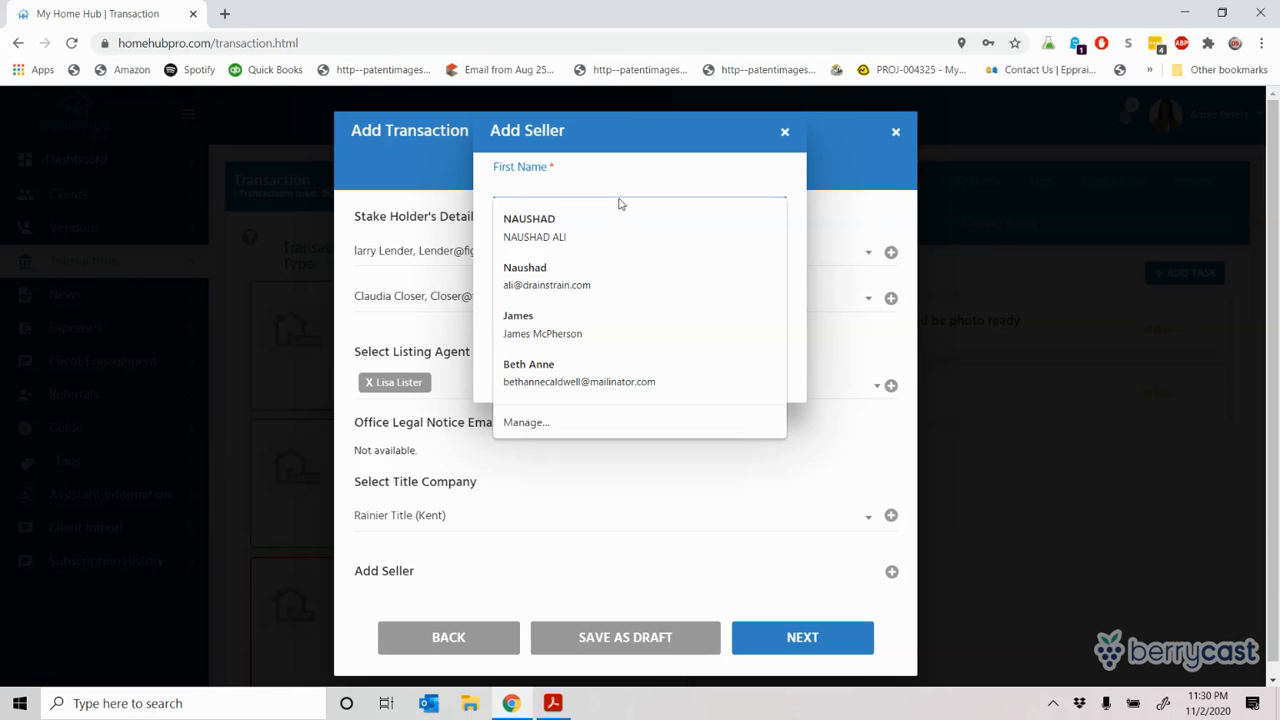
text(Jenny)
key(Tab)
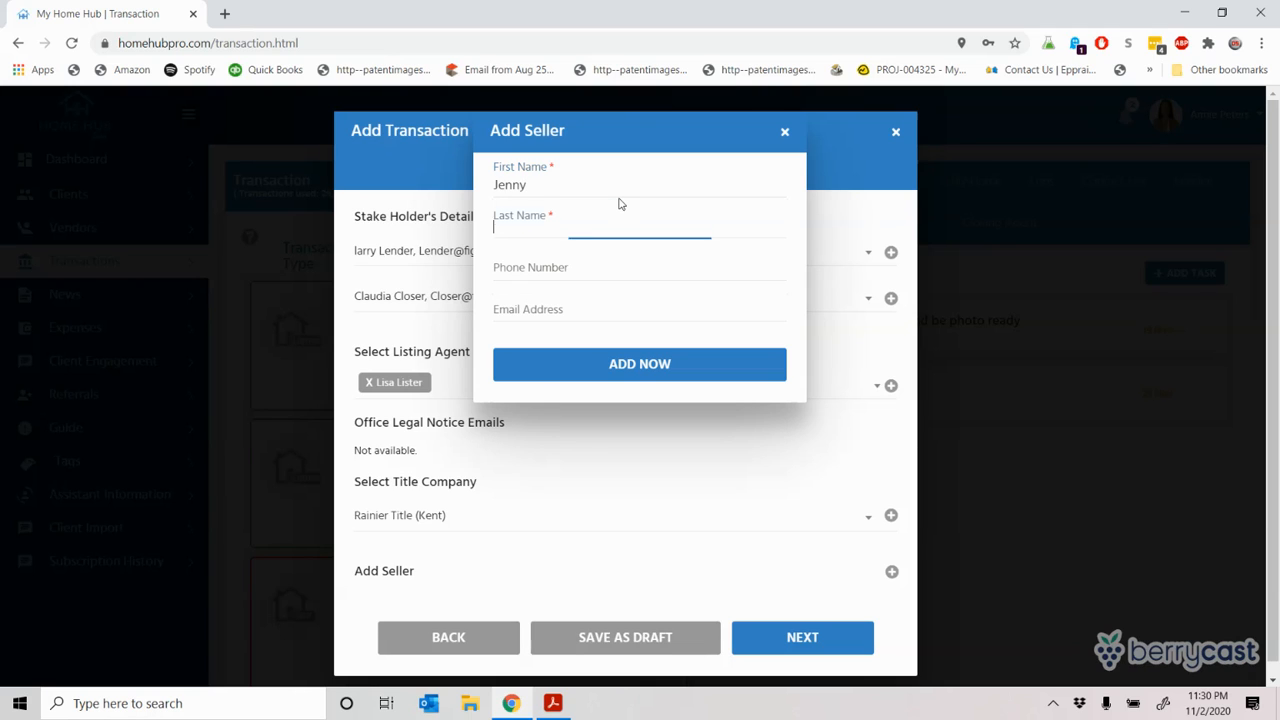
text(Doe)
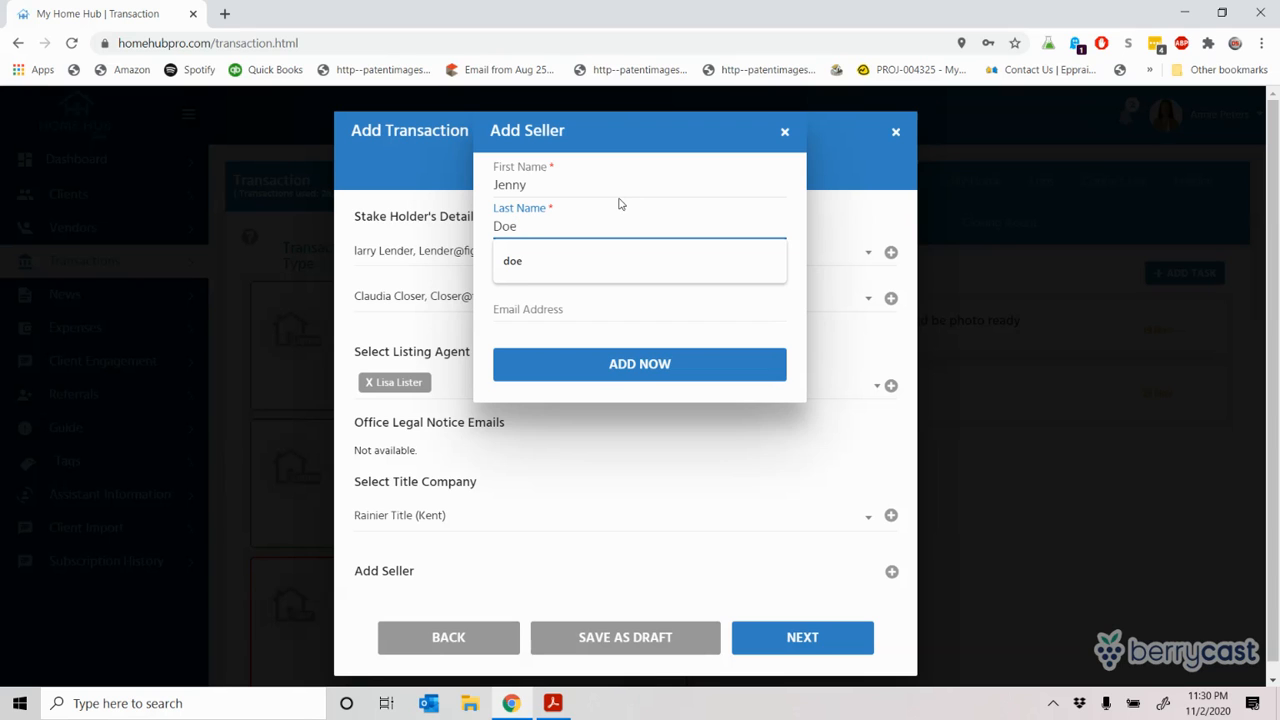
click(619, 363)
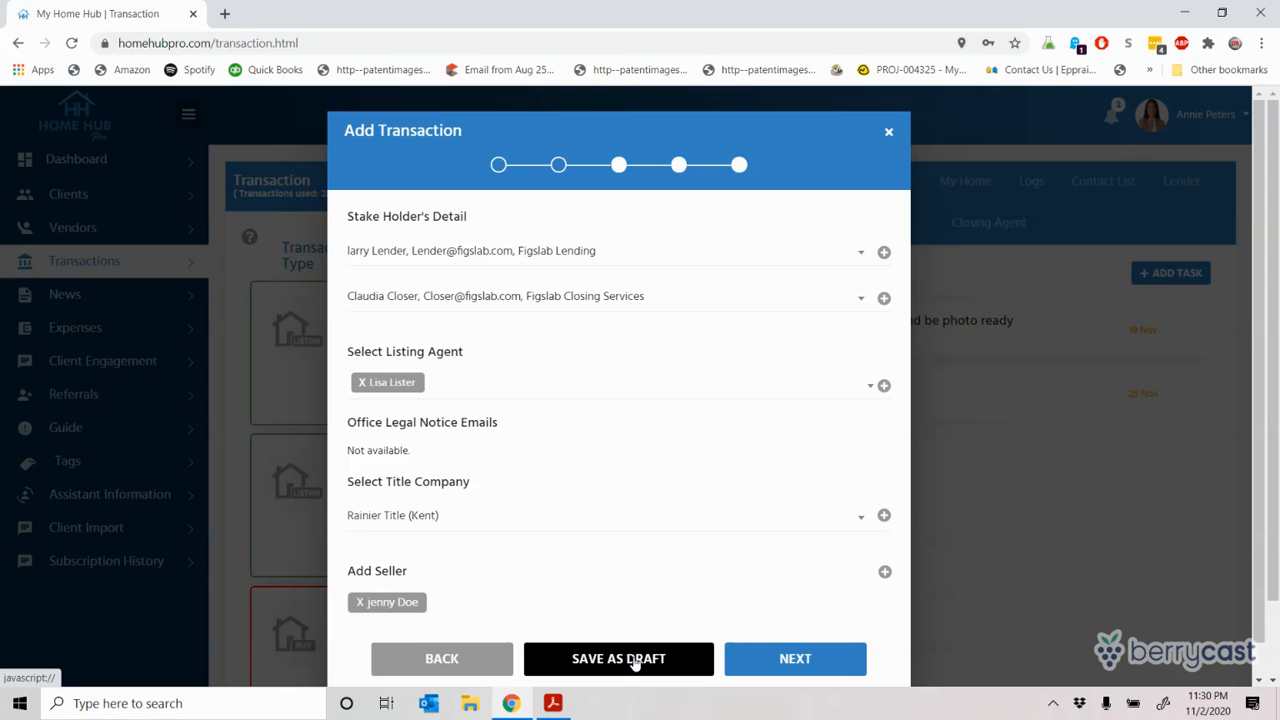
click(810, 659)
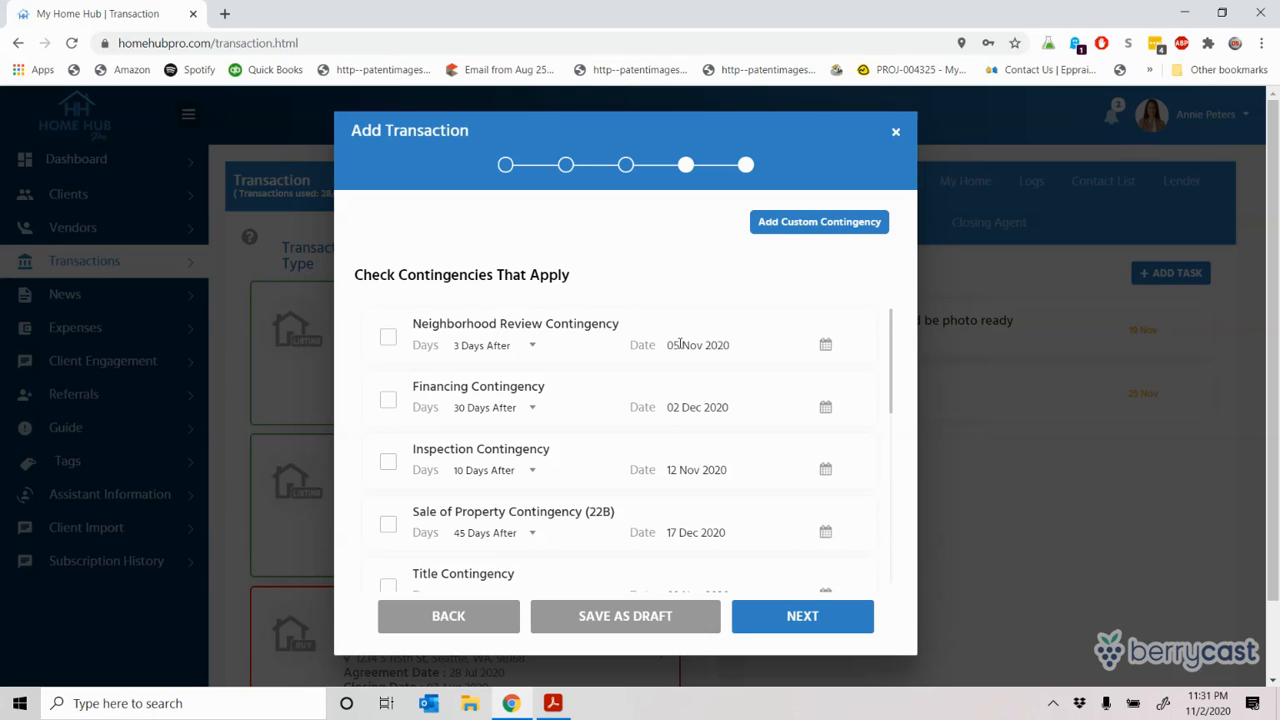
Step: Apply the Financing Contingency at 20 days after, keeping its date of 22 Nov 2020
click(388, 401)
click(501, 409)
scroll(470, 160, down, 1)
click(470, 70)
drag(717, 420, 718, 426)
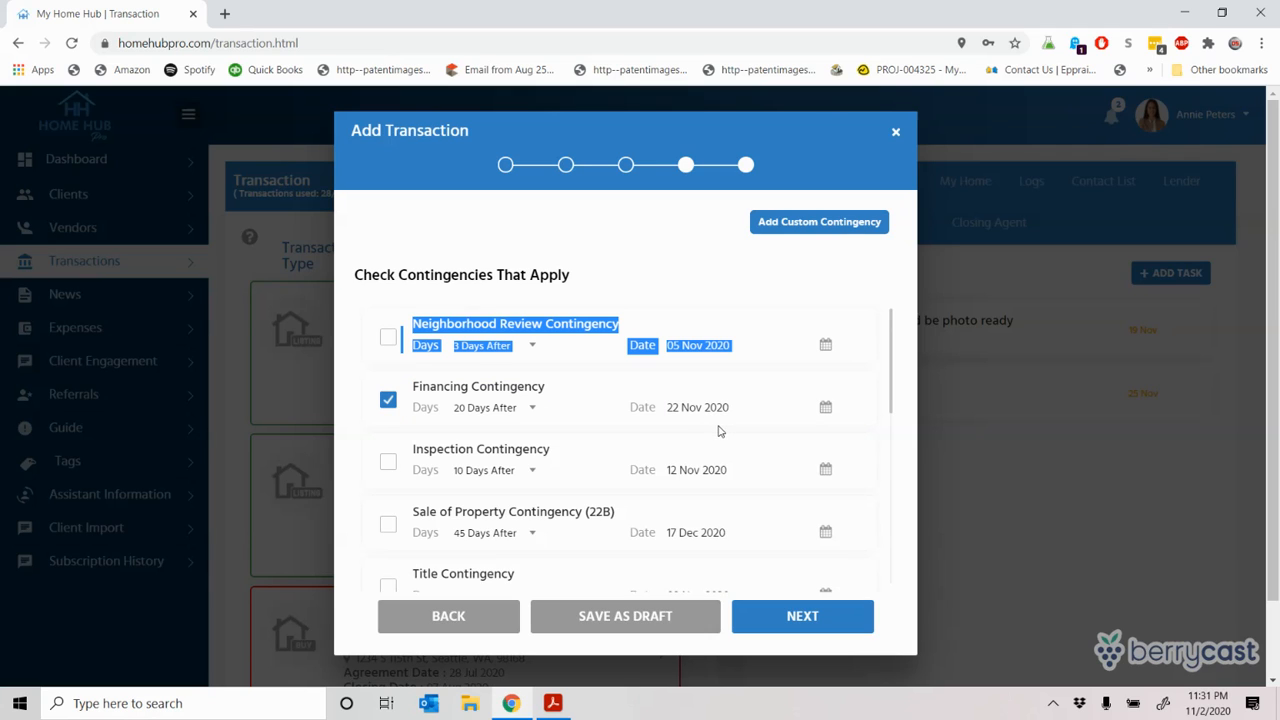
click(746, 408)
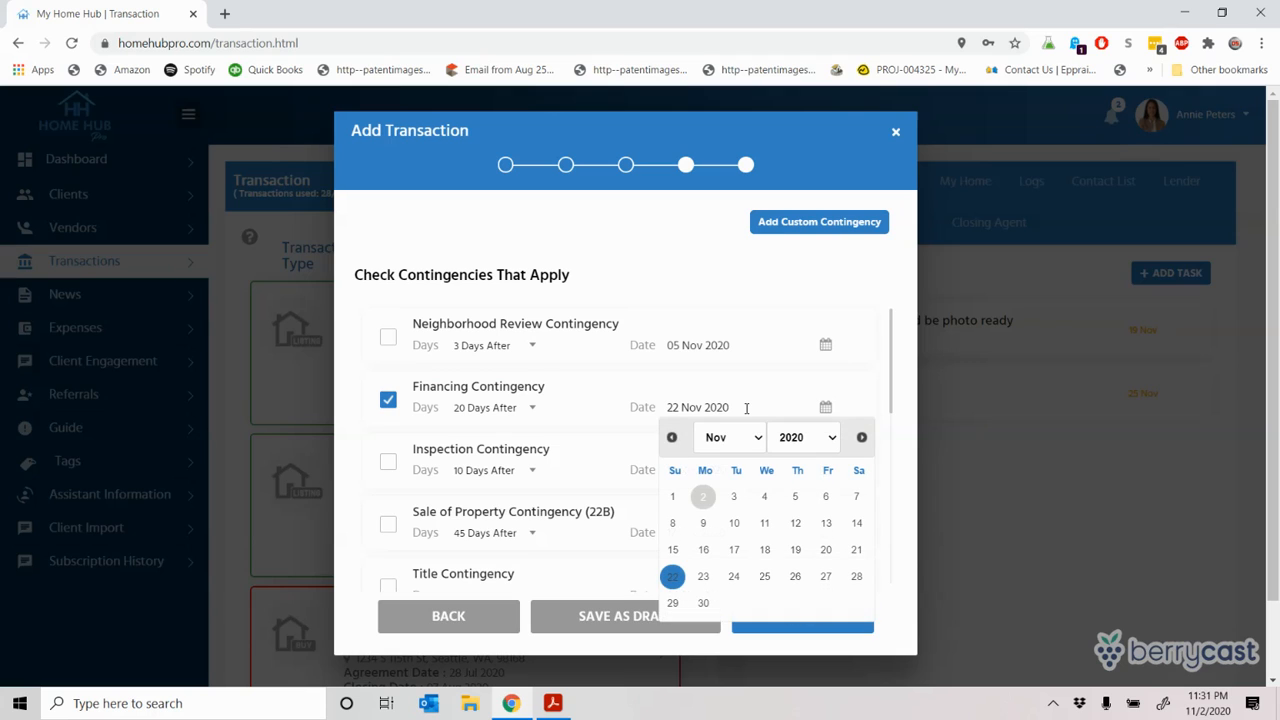
click(755, 367)
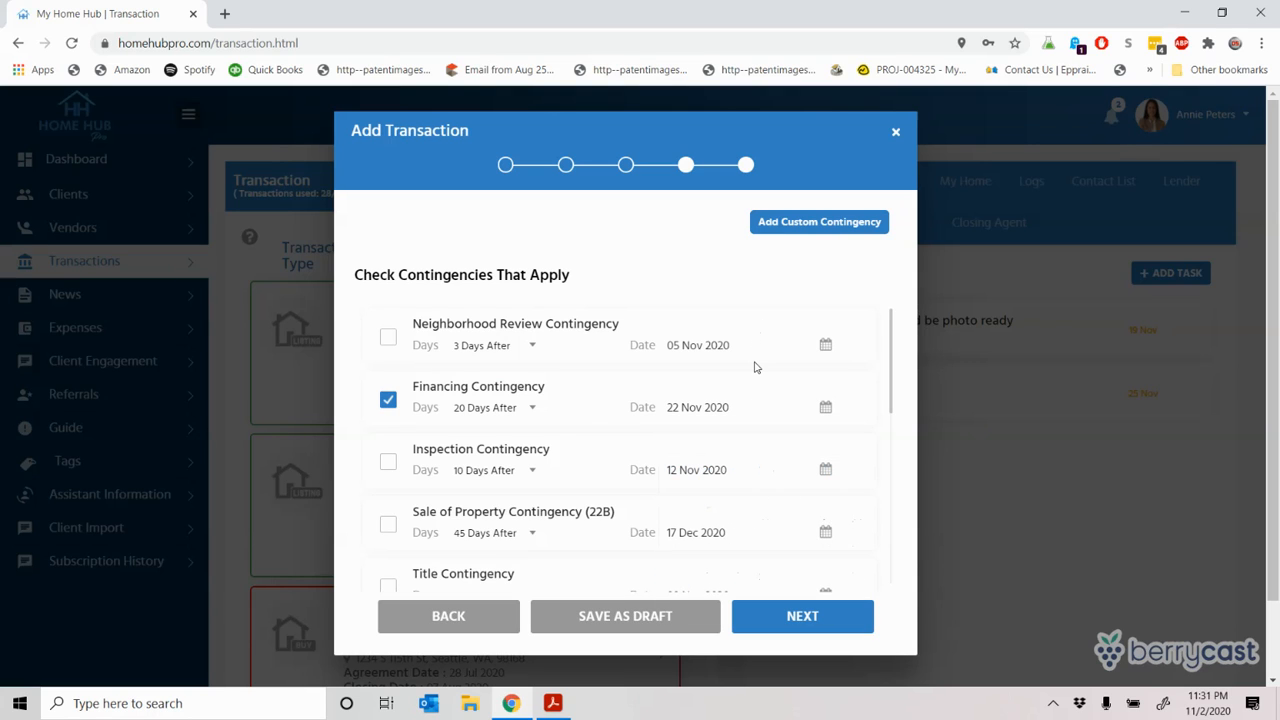
click(826, 410)
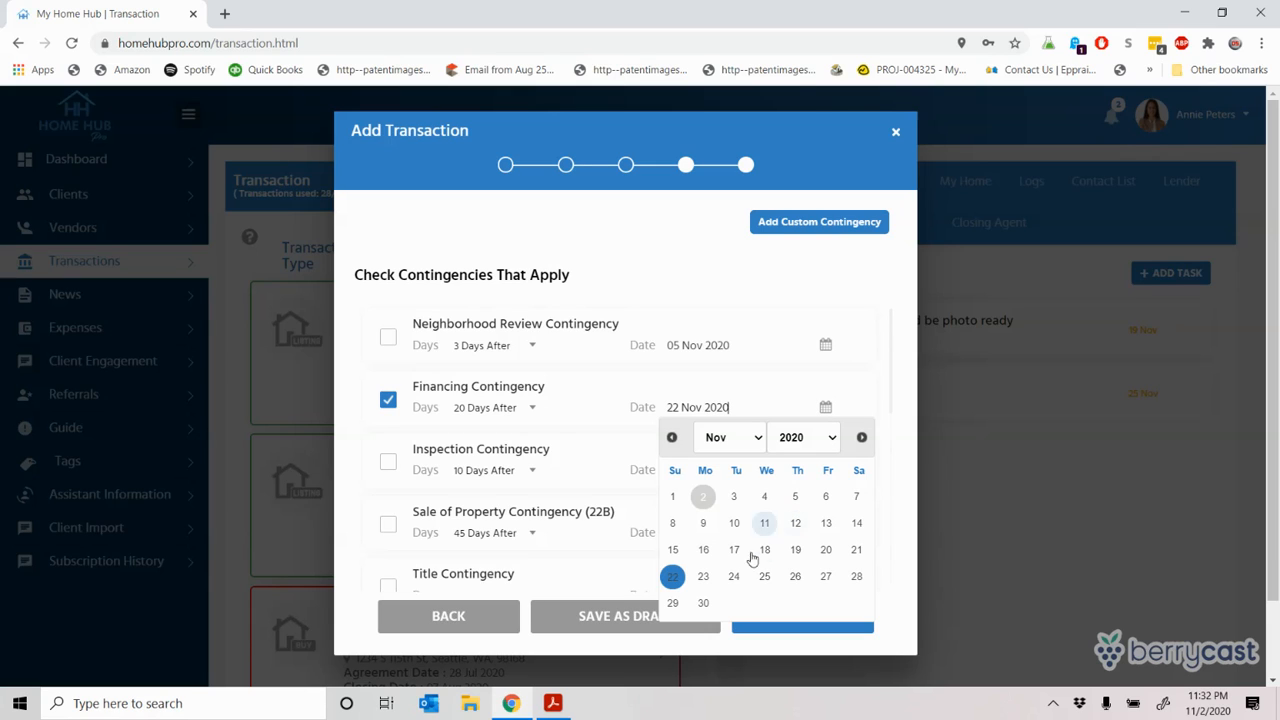
click(780, 374)
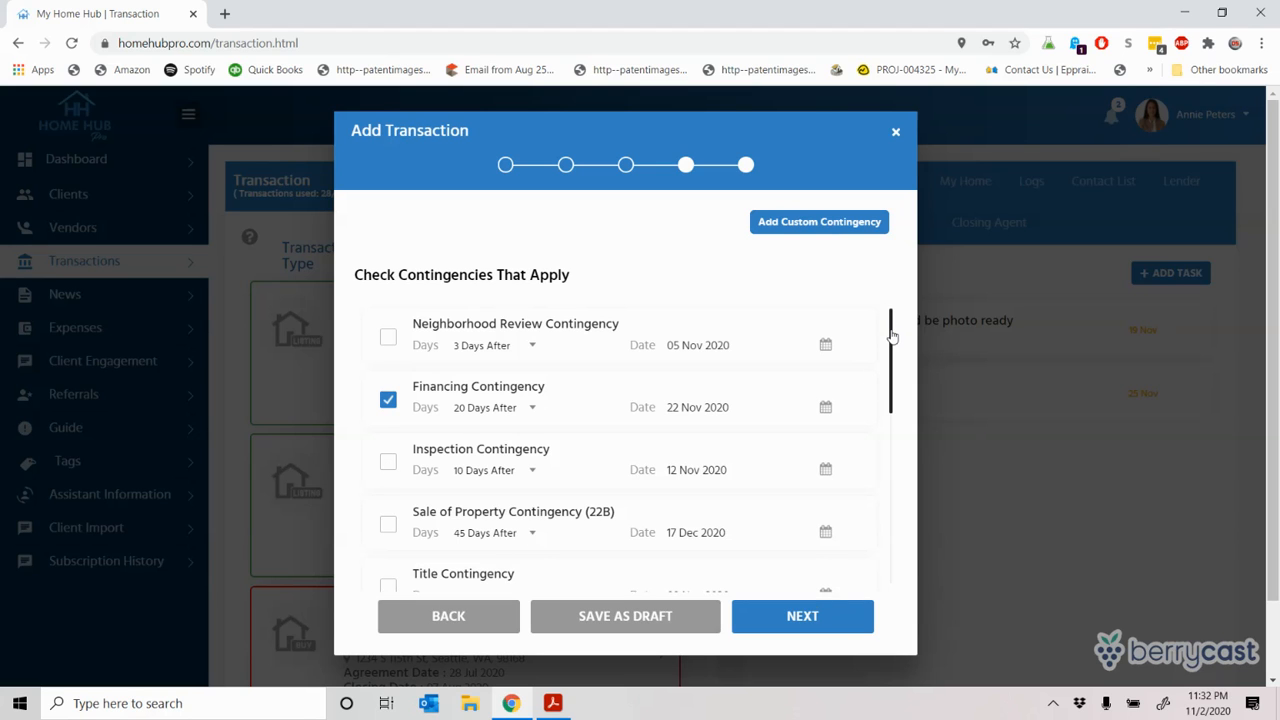
Step: Check Inspection and Title contingencies, leaving Utilities Addendum and Sale of Property unchecked
drag(889, 334, 894, 608)
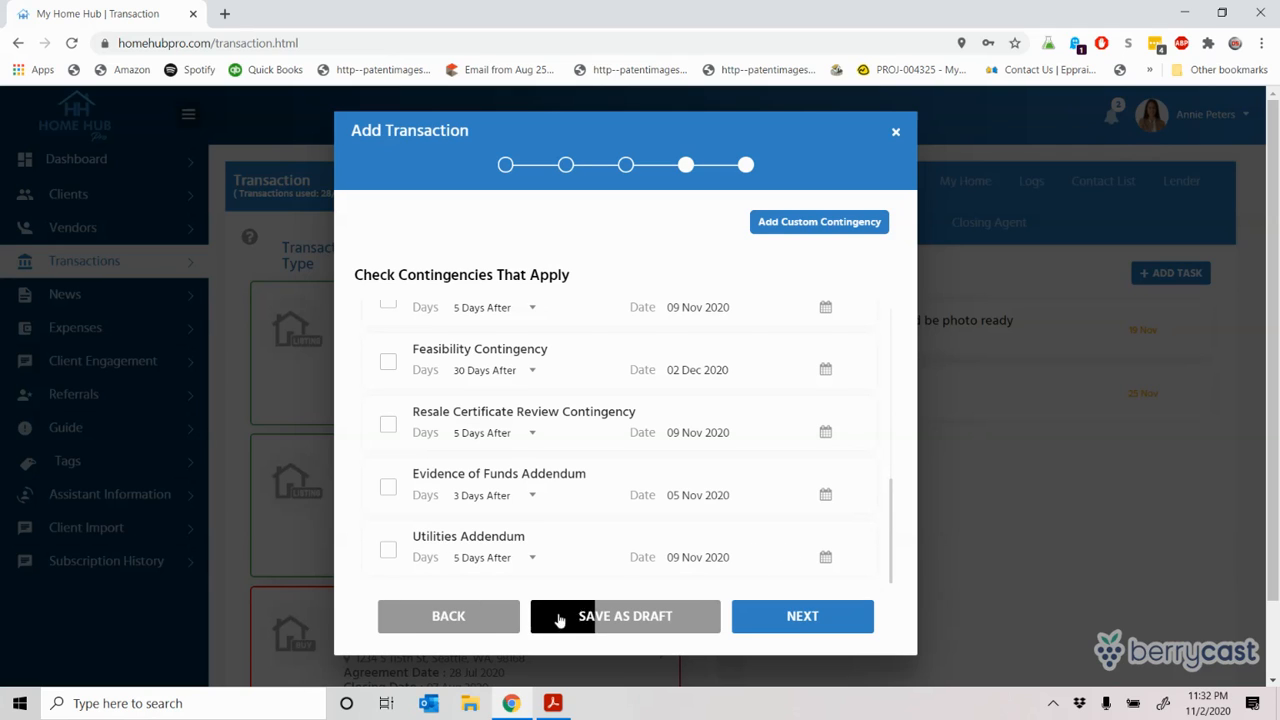
click(389, 551)
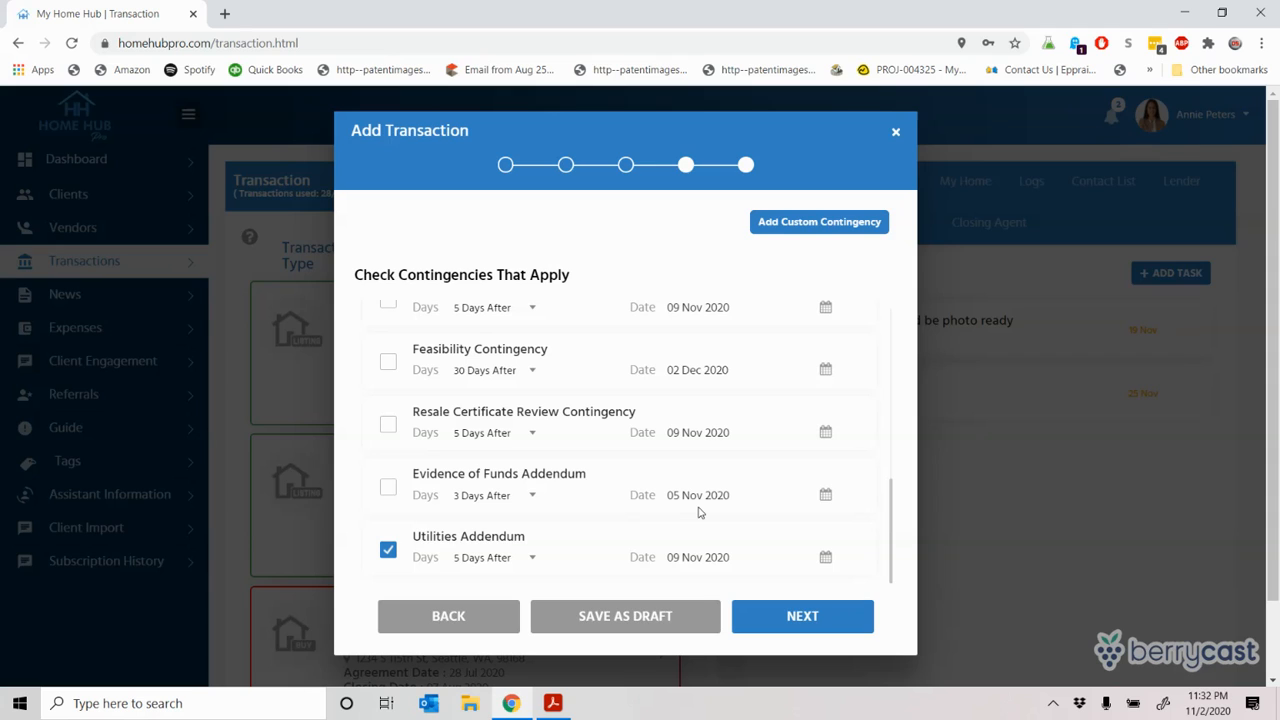
click(388, 553)
drag(890, 530, 874, 355)
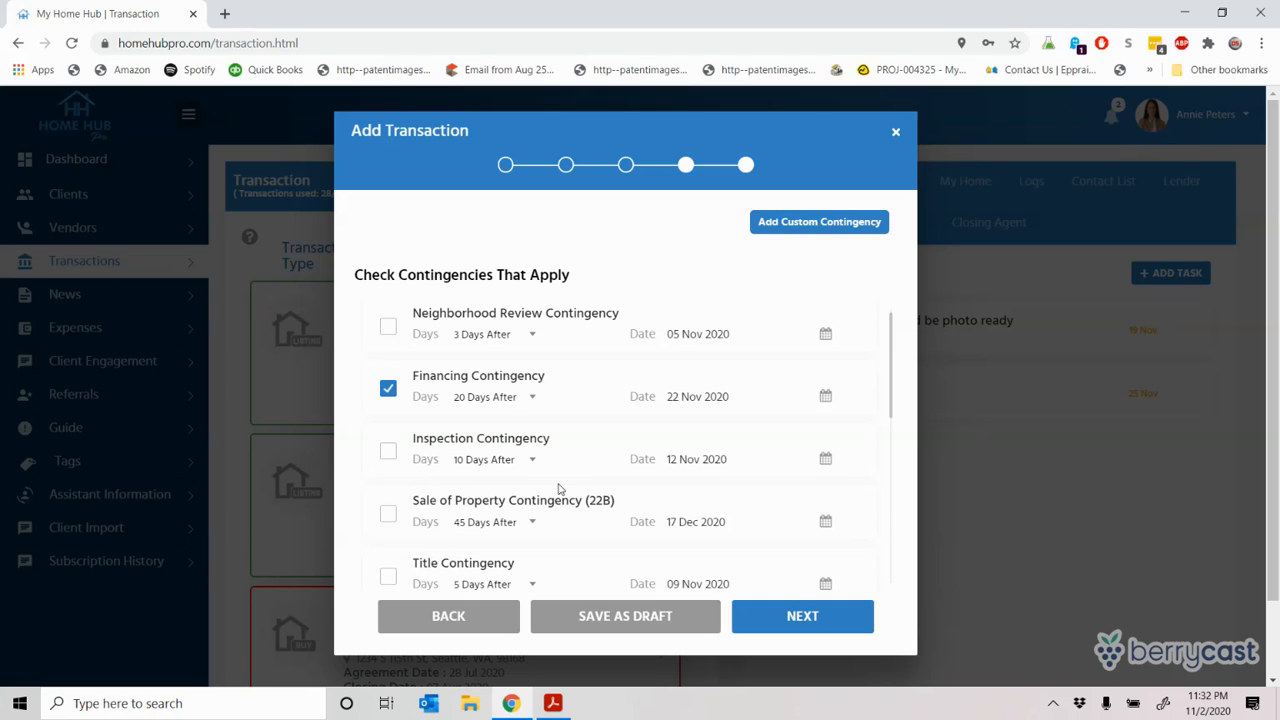
click(389, 451)
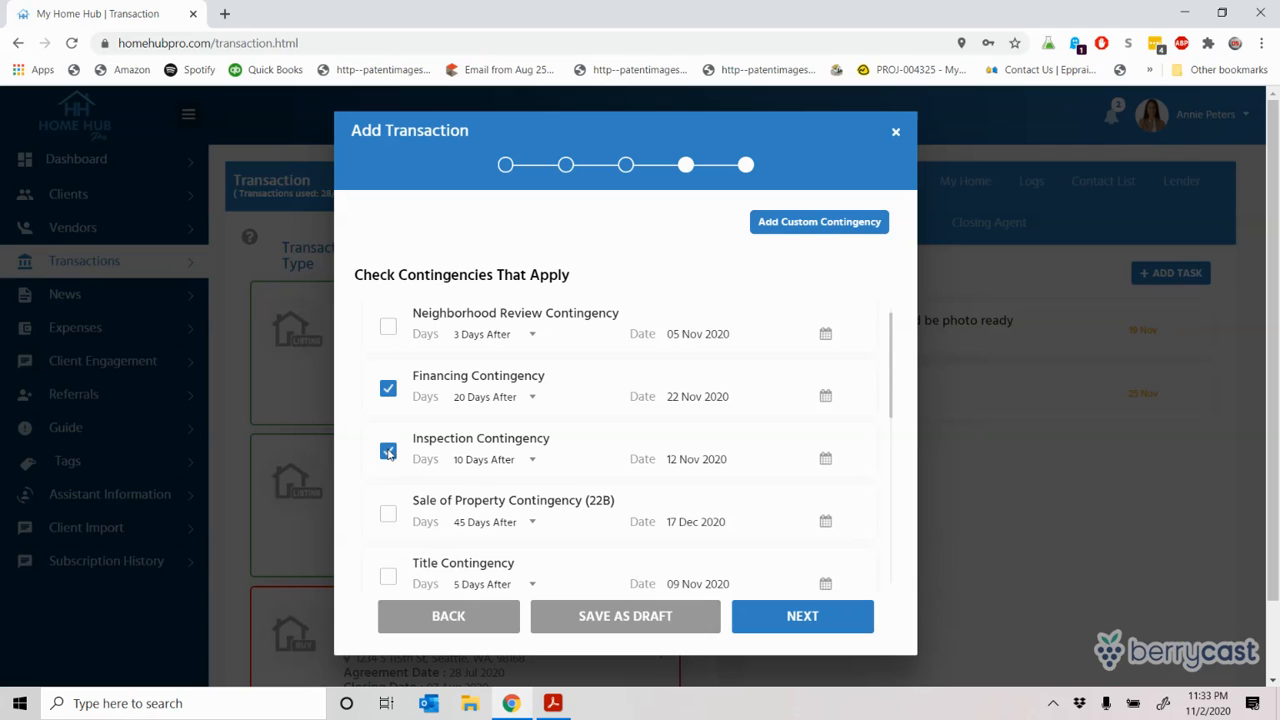
click(388, 519)
click(388, 520)
click(388, 517)
click(389, 517)
click(389, 585)
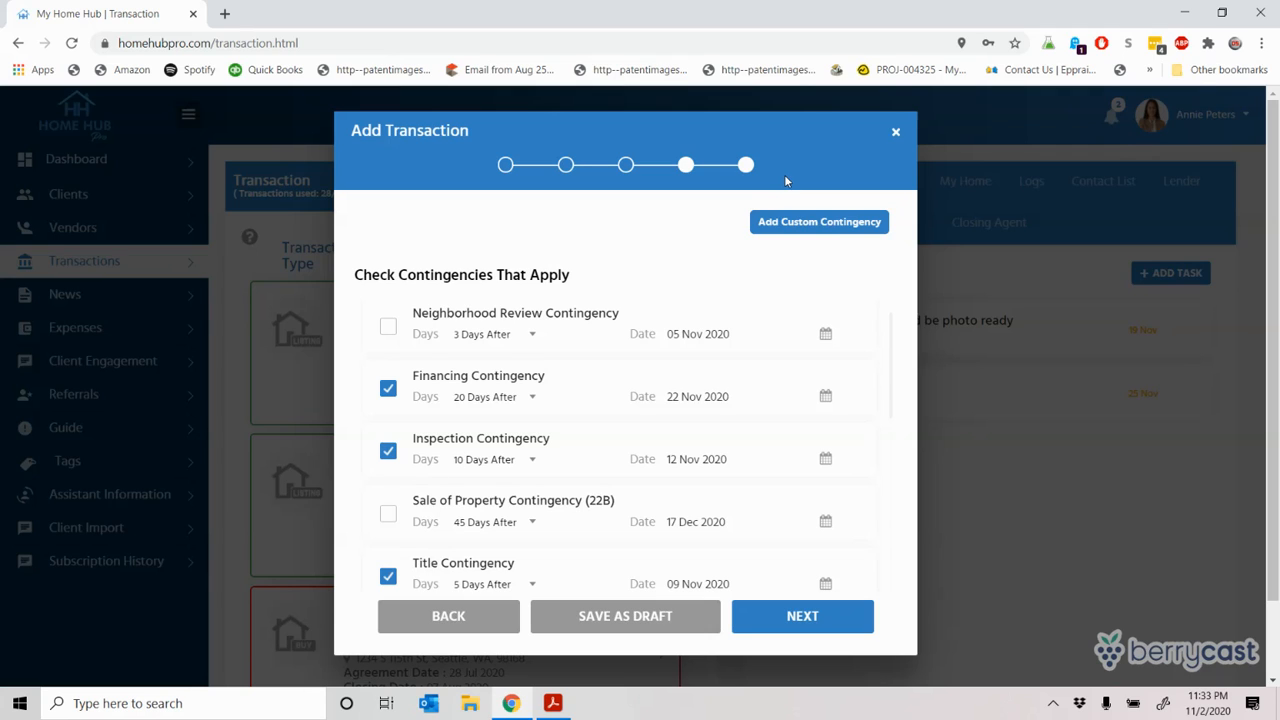
Step: Create custom task 'EM To Be wired within 24 hours', 1 day after Agreement Date, for all future transactions
click(798, 228)
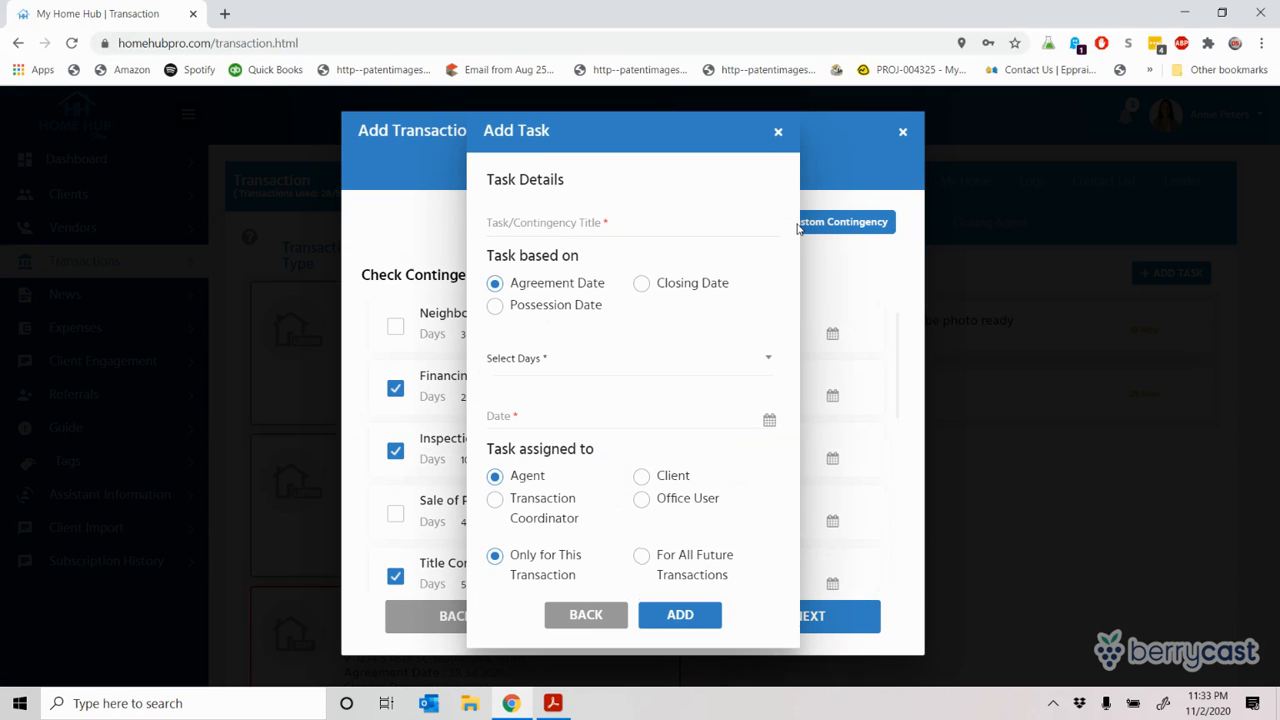
click(546, 227)
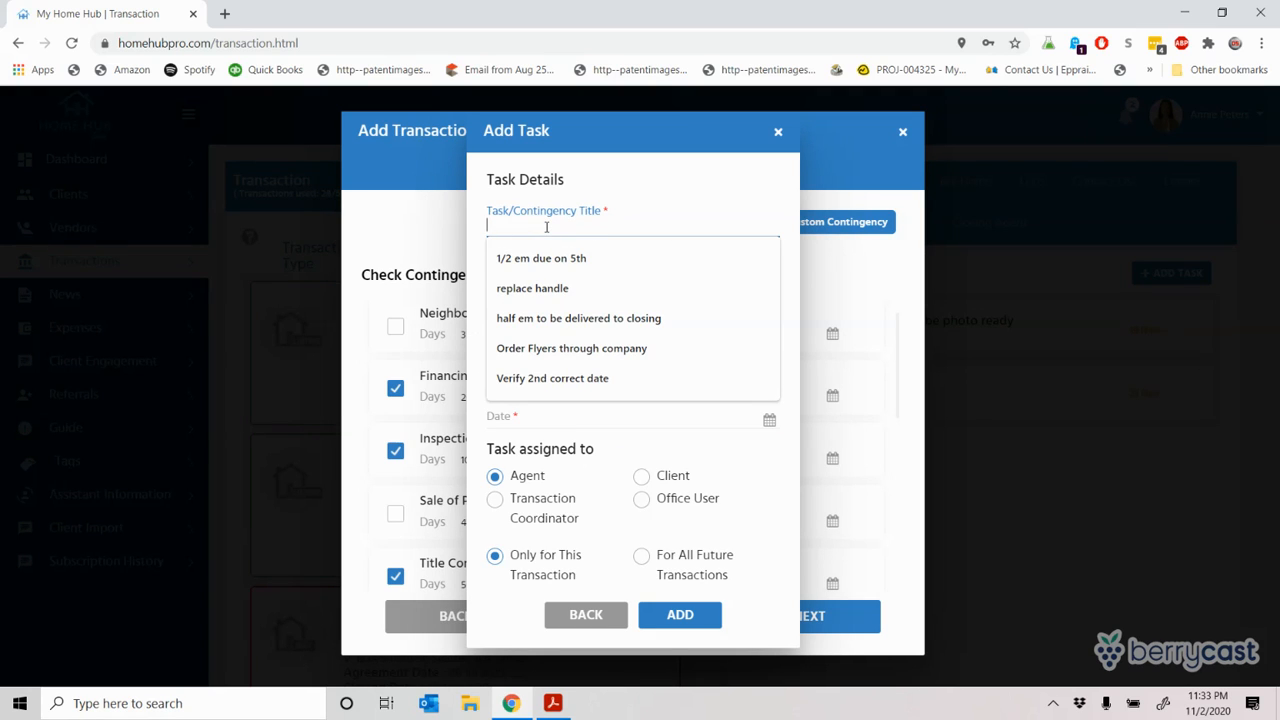
text(EM To)
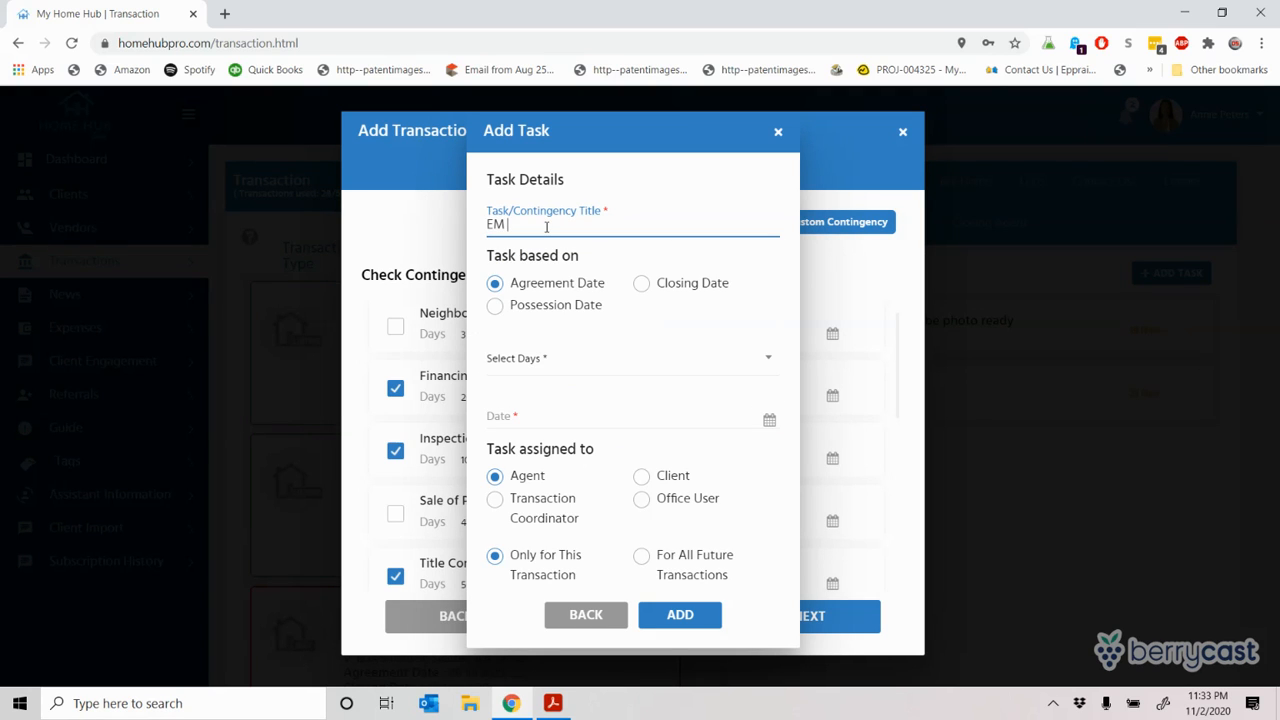
text( Be wired within 24 hours)
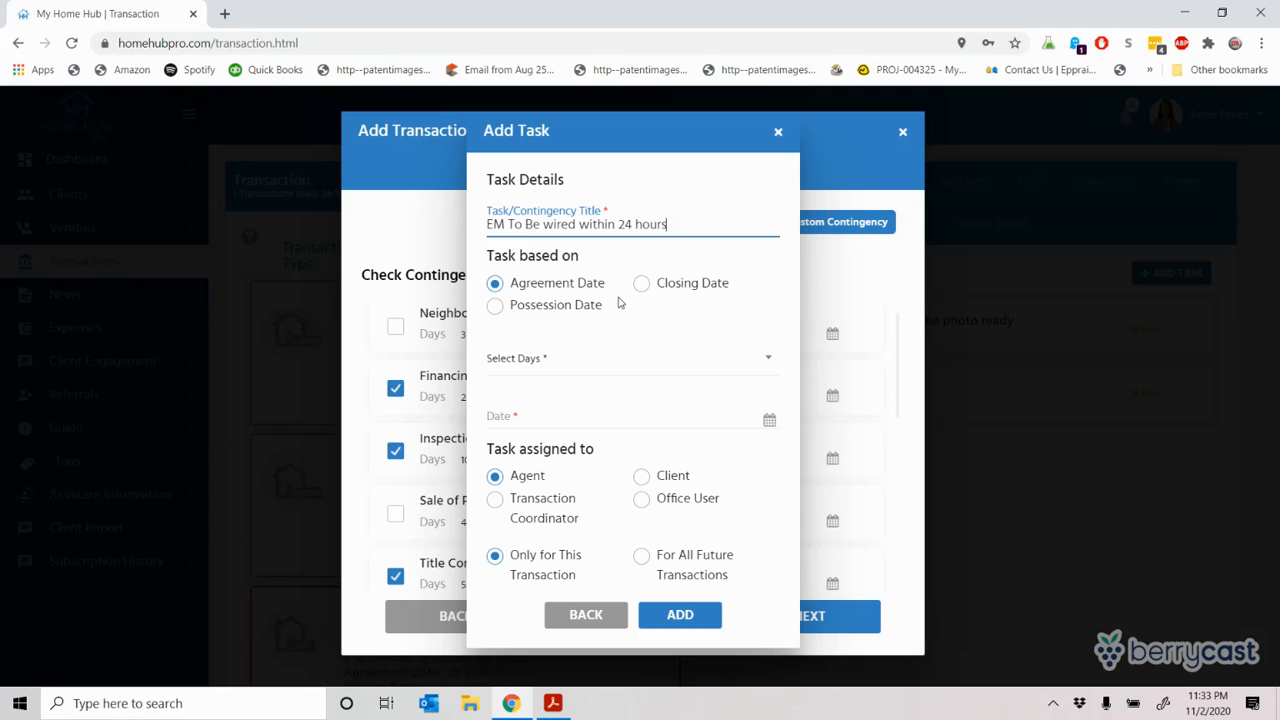
click(495, 287)
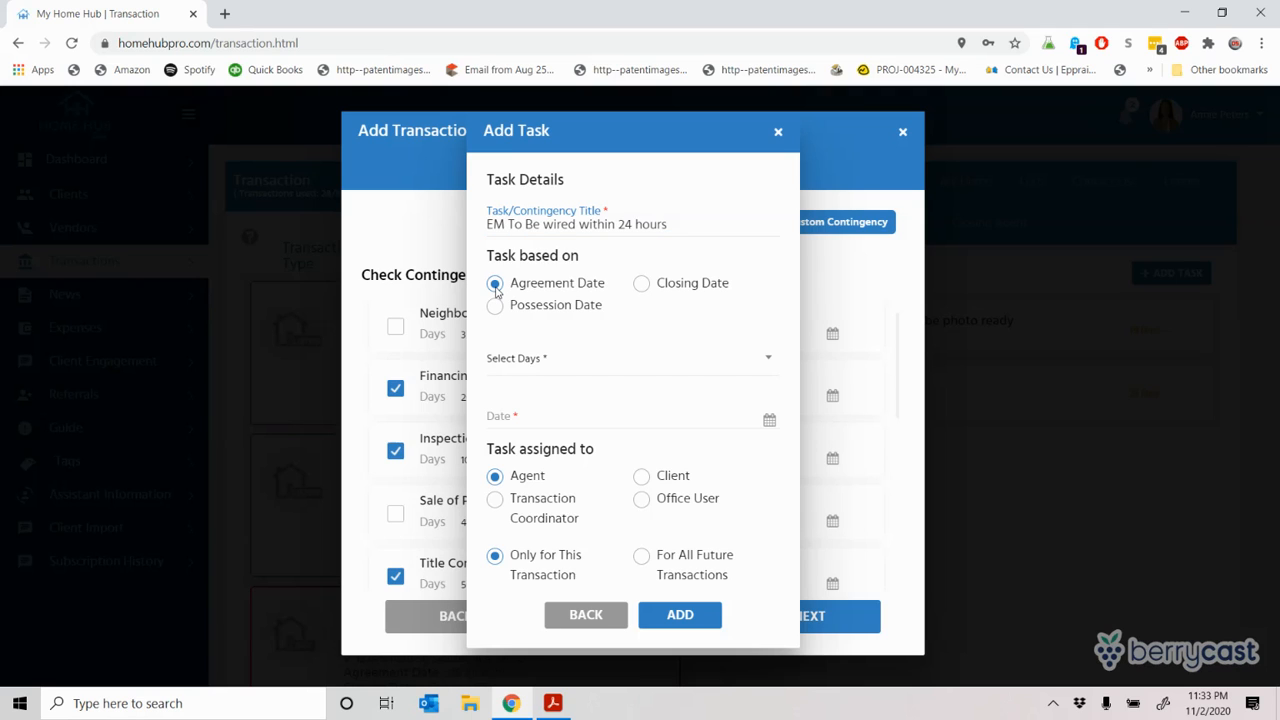
click(589, 359)
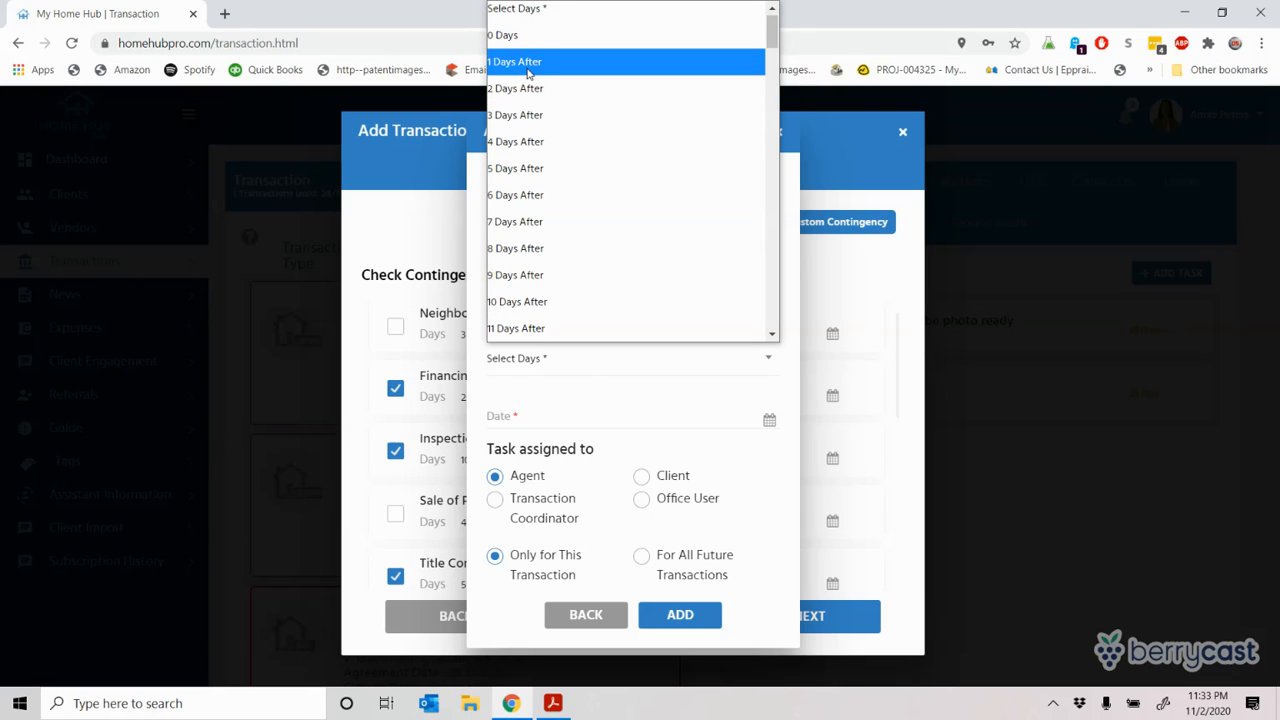
click(527, 64)
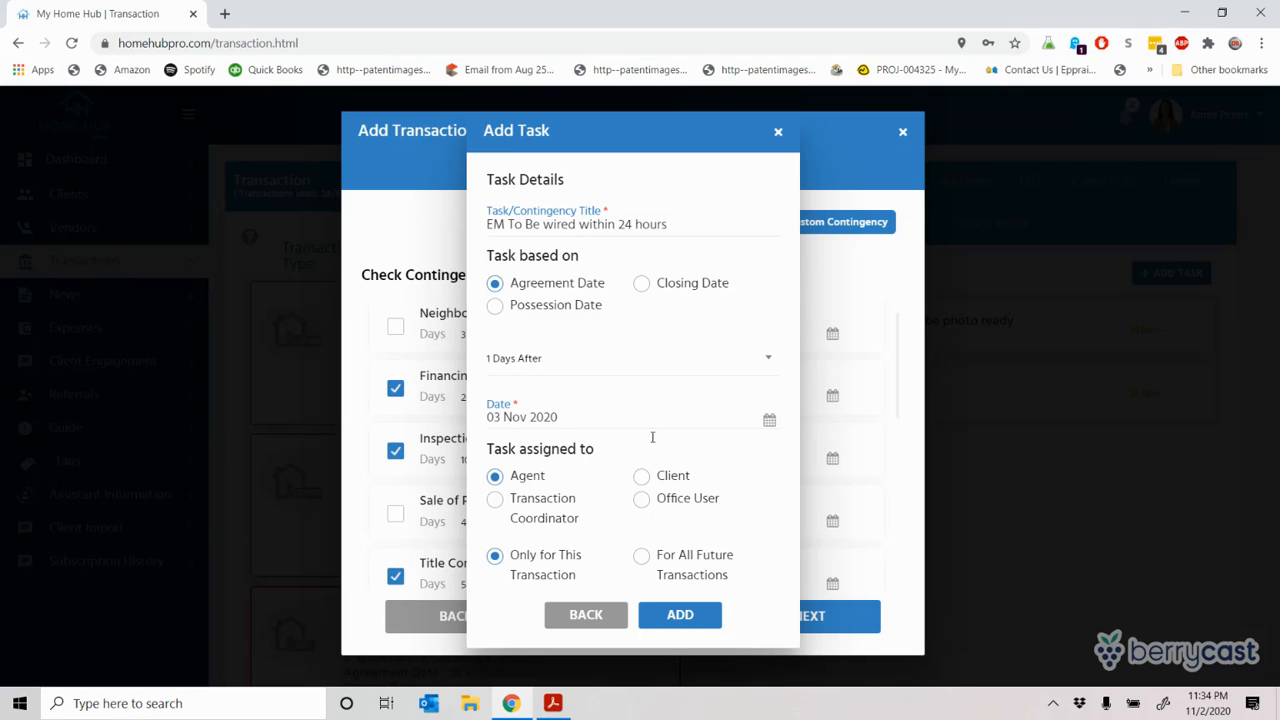
click(642, 560)
Step: Add a 'Buy Gift Card' task, 5 days before closing, for this transaction only
drag(671, 222, 452, 243)
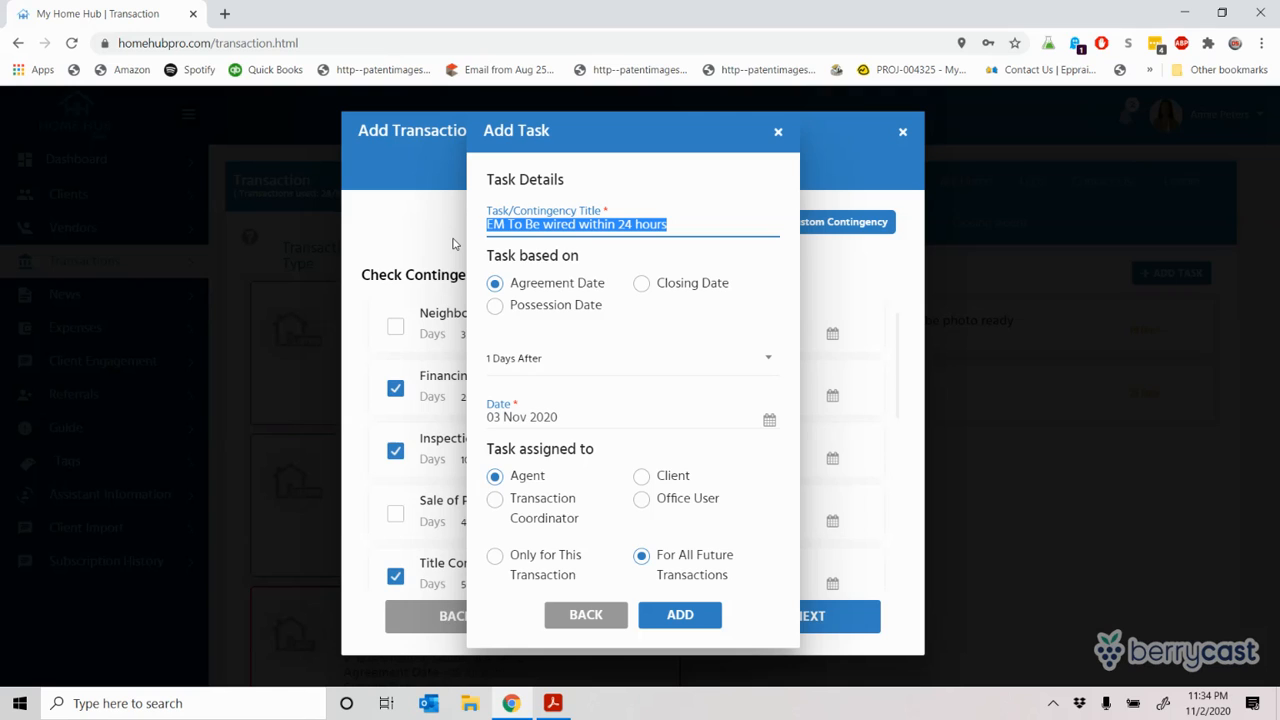
text(Buy )
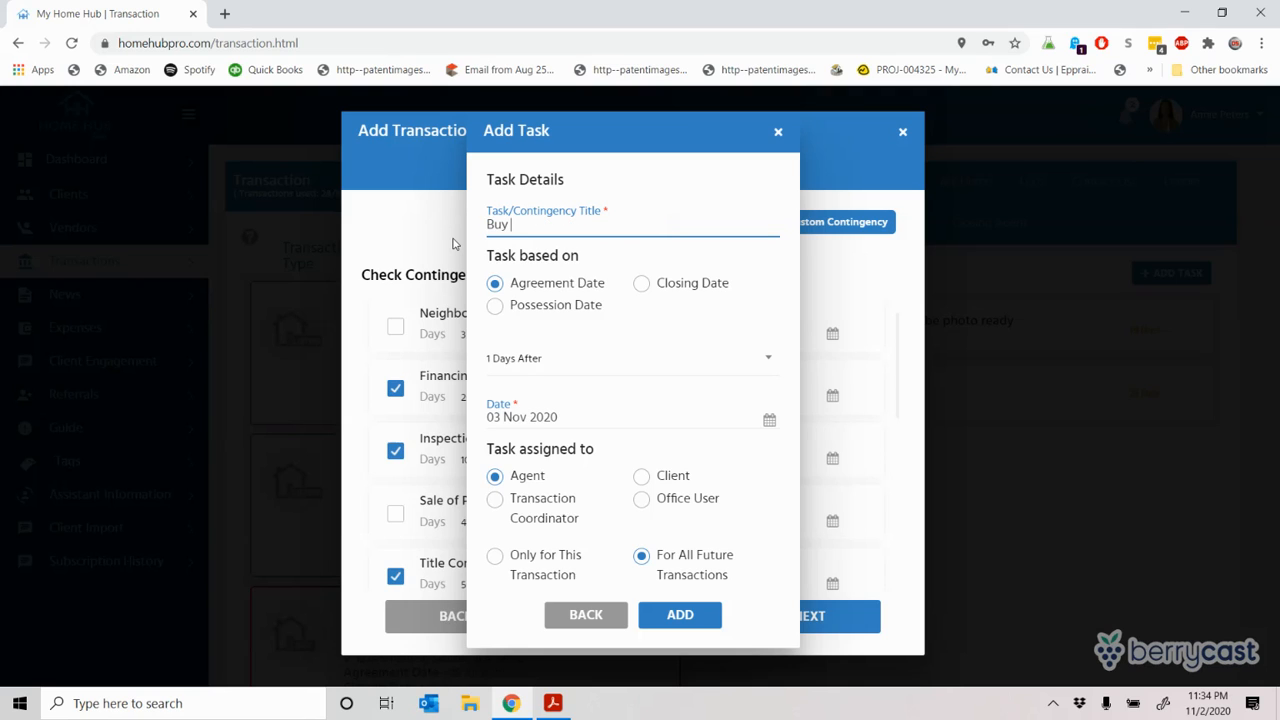
text(Gift Card)
click(642, 284)
click(588, 370)
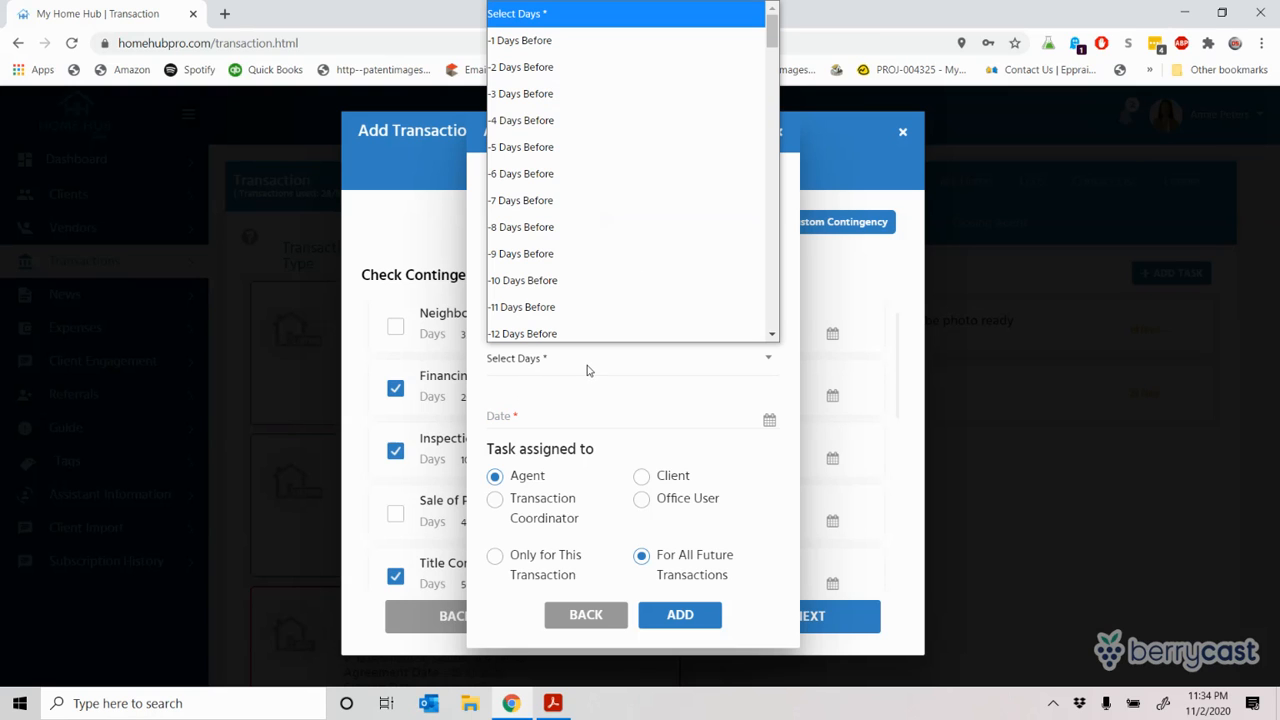
click(558, 155)
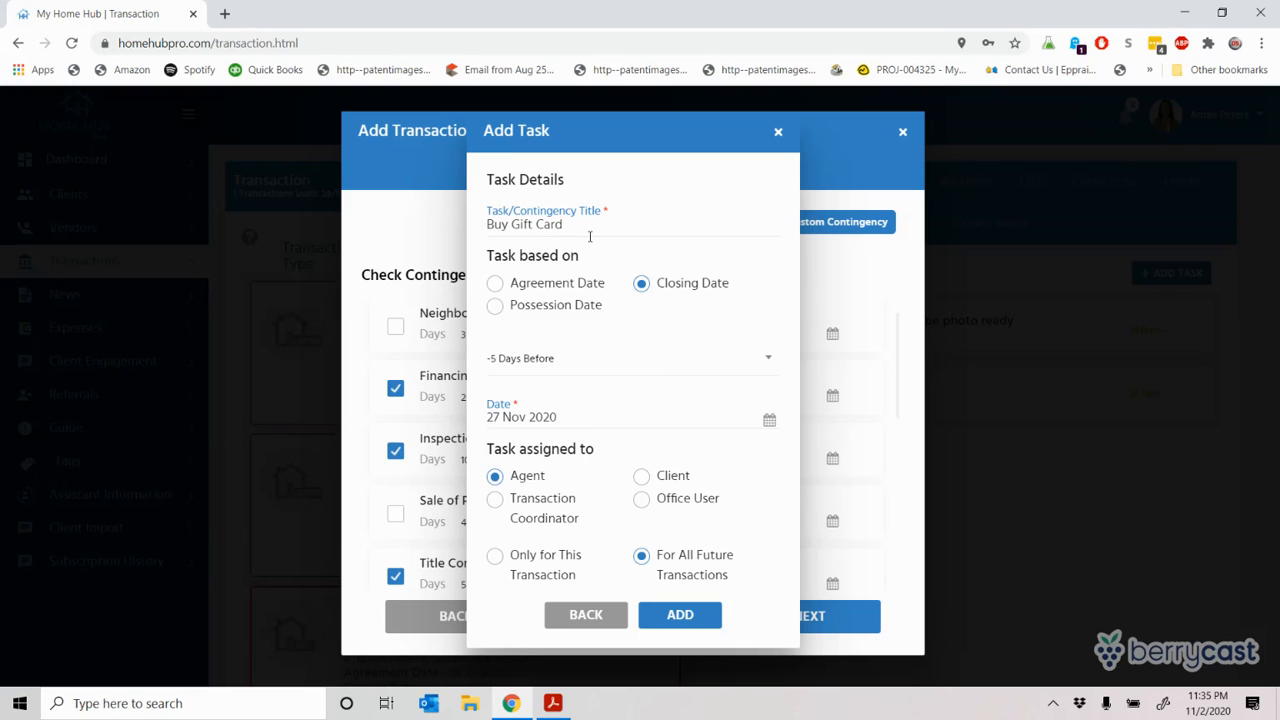
click(497, 558)
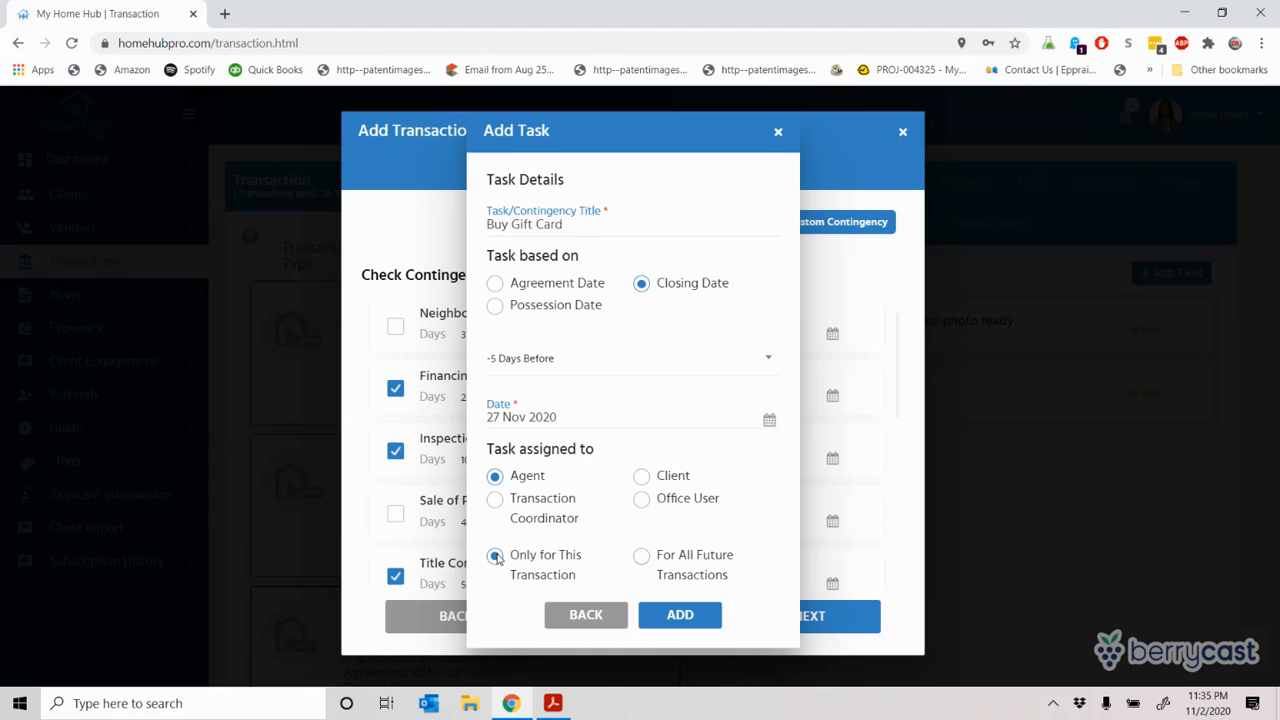
click(688, 620)
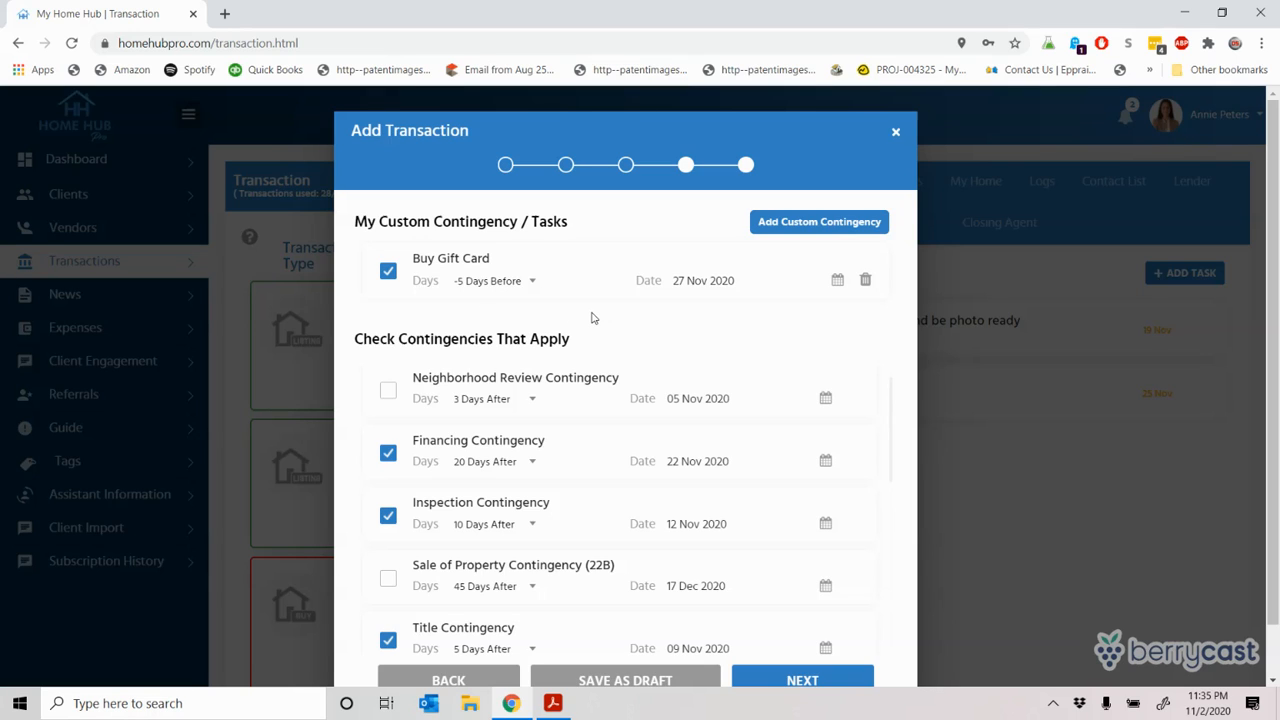
Step: Move the wizard on to the documents step and start a new document
drag(1275, 239, 1275, 293)
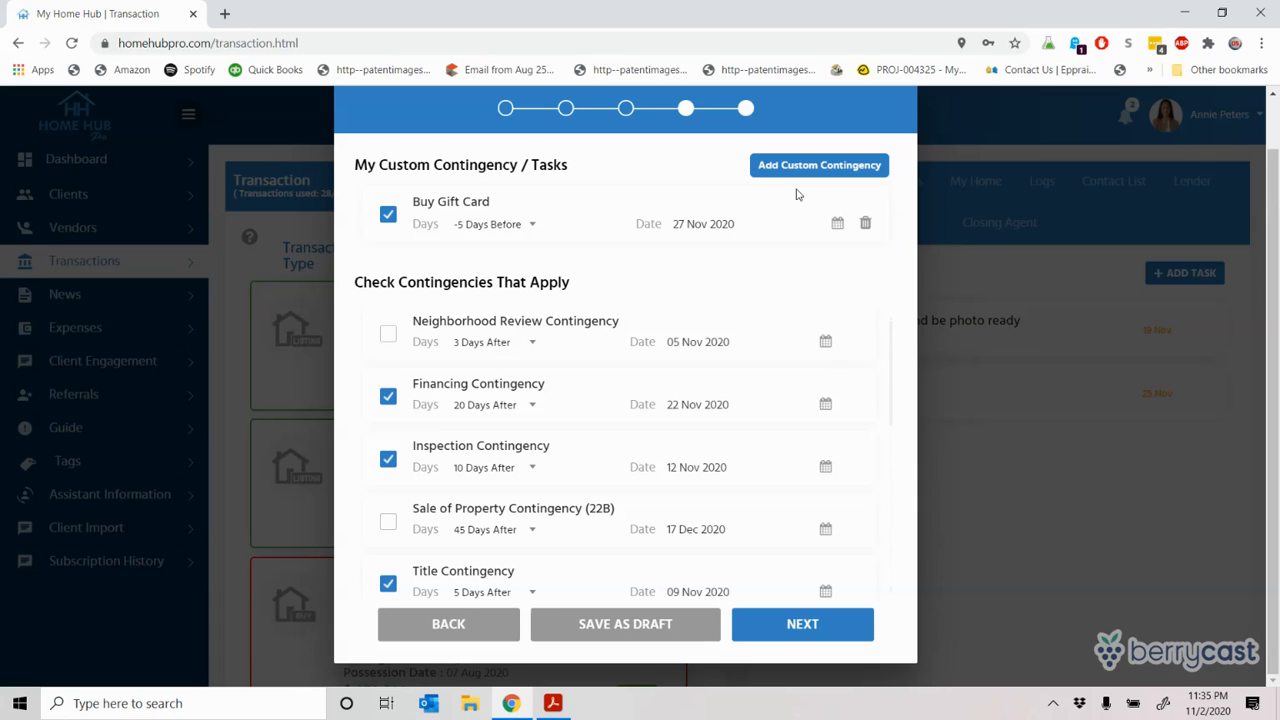
click(789, 623)
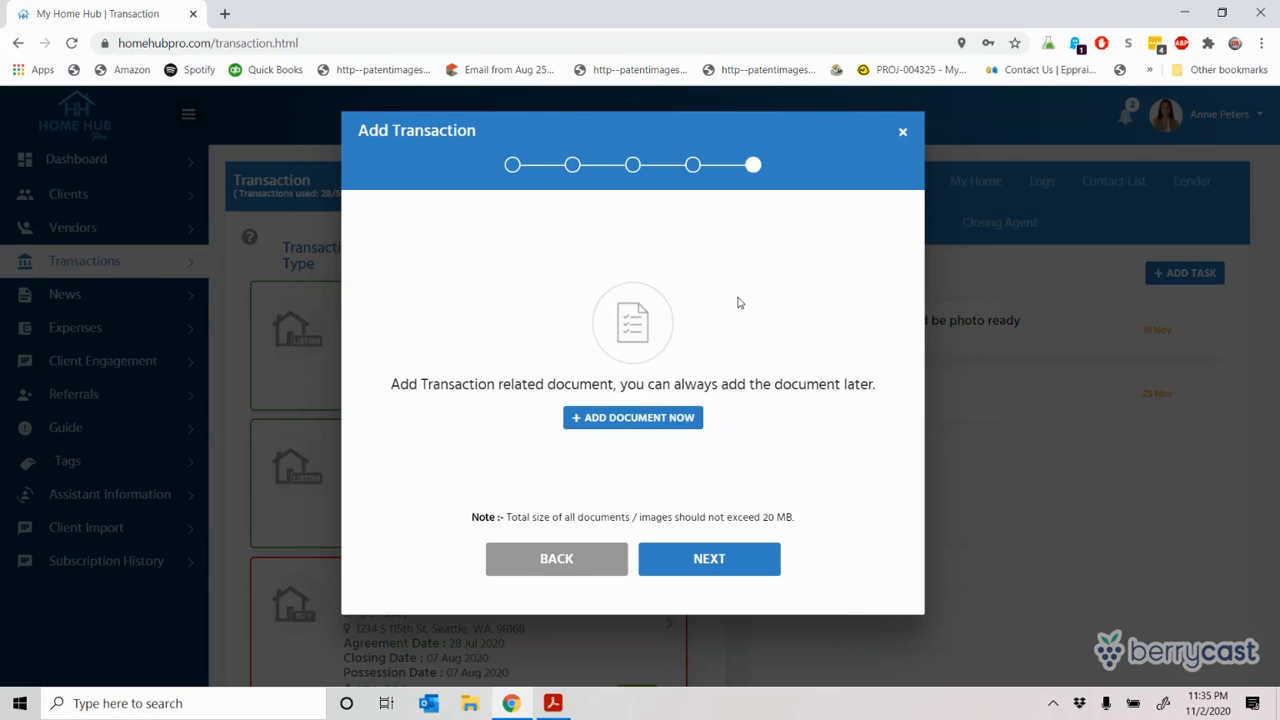
click(627, 418)
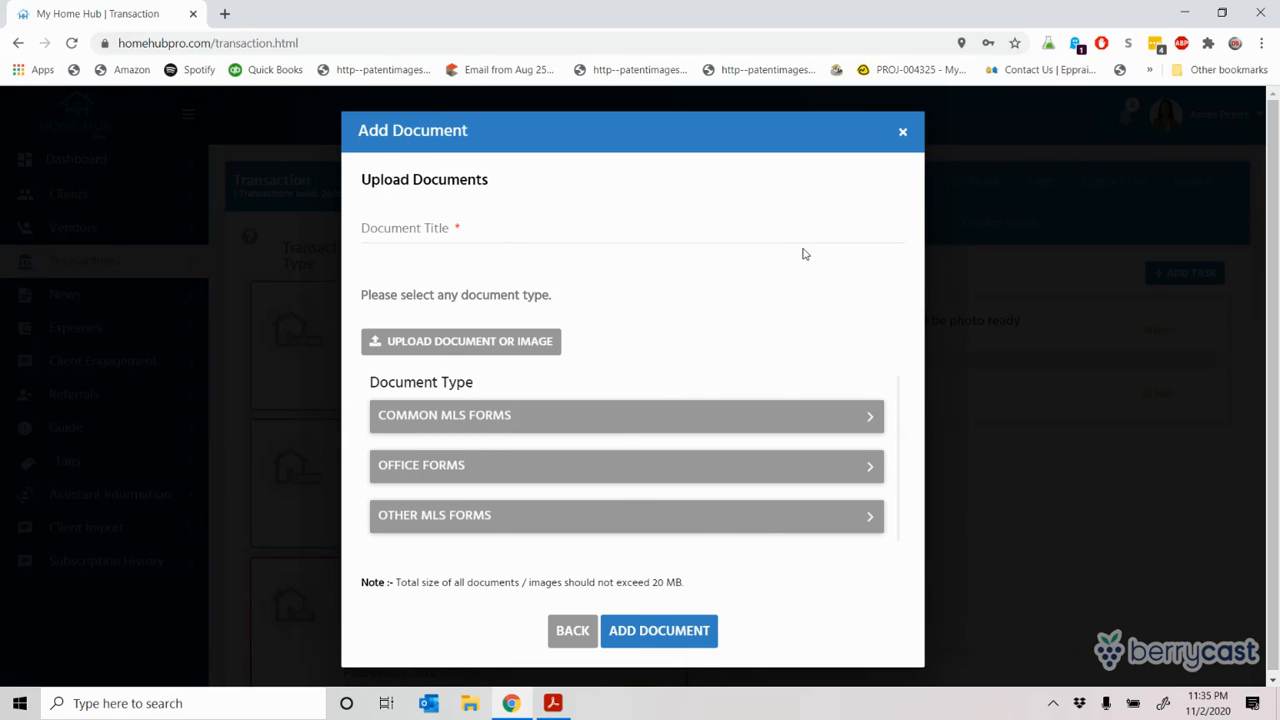
Step: Enter 'Mutual Acceptance' as the document title using the autofill suggestion
click(373, 226)
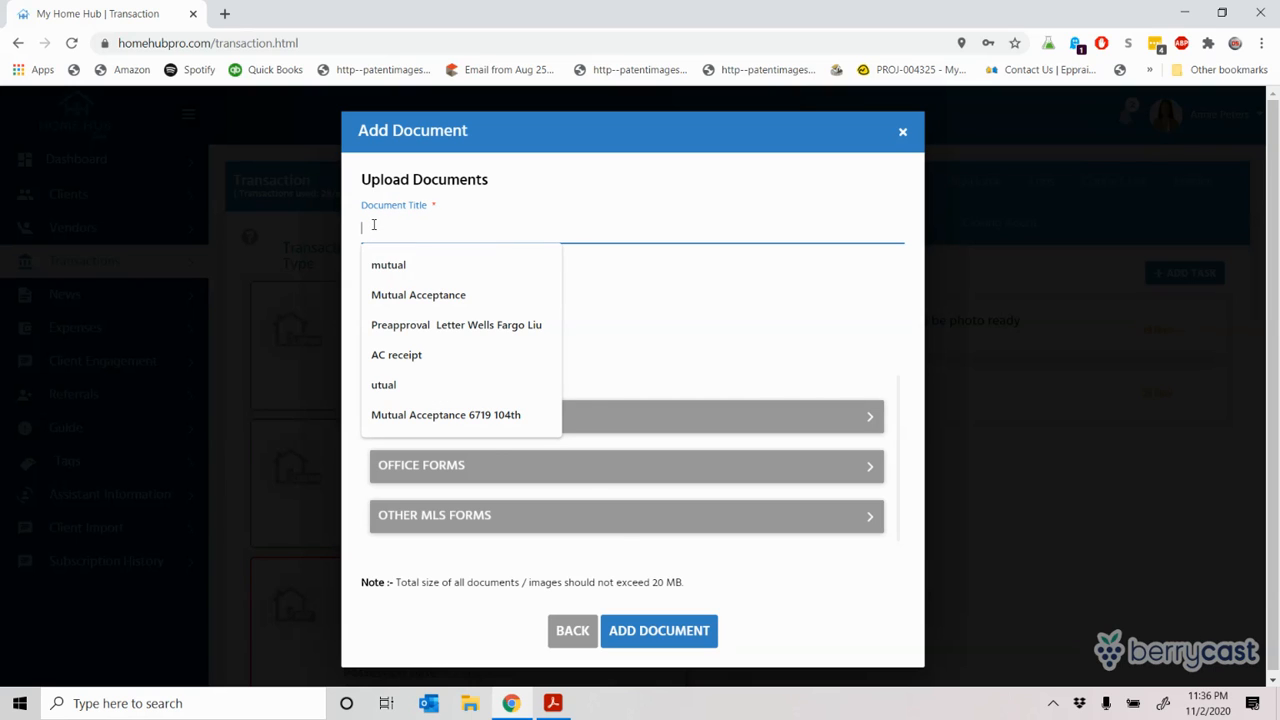
text(Mutual Acceptance)
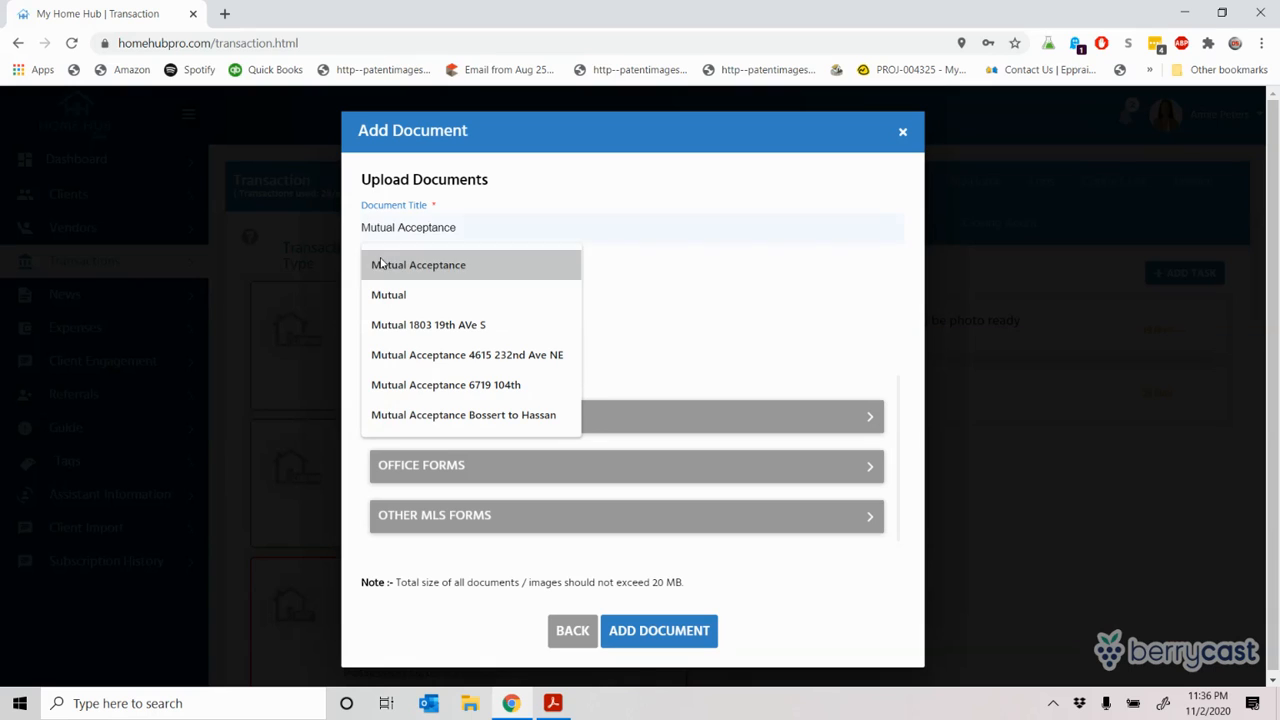
click(381, 265)
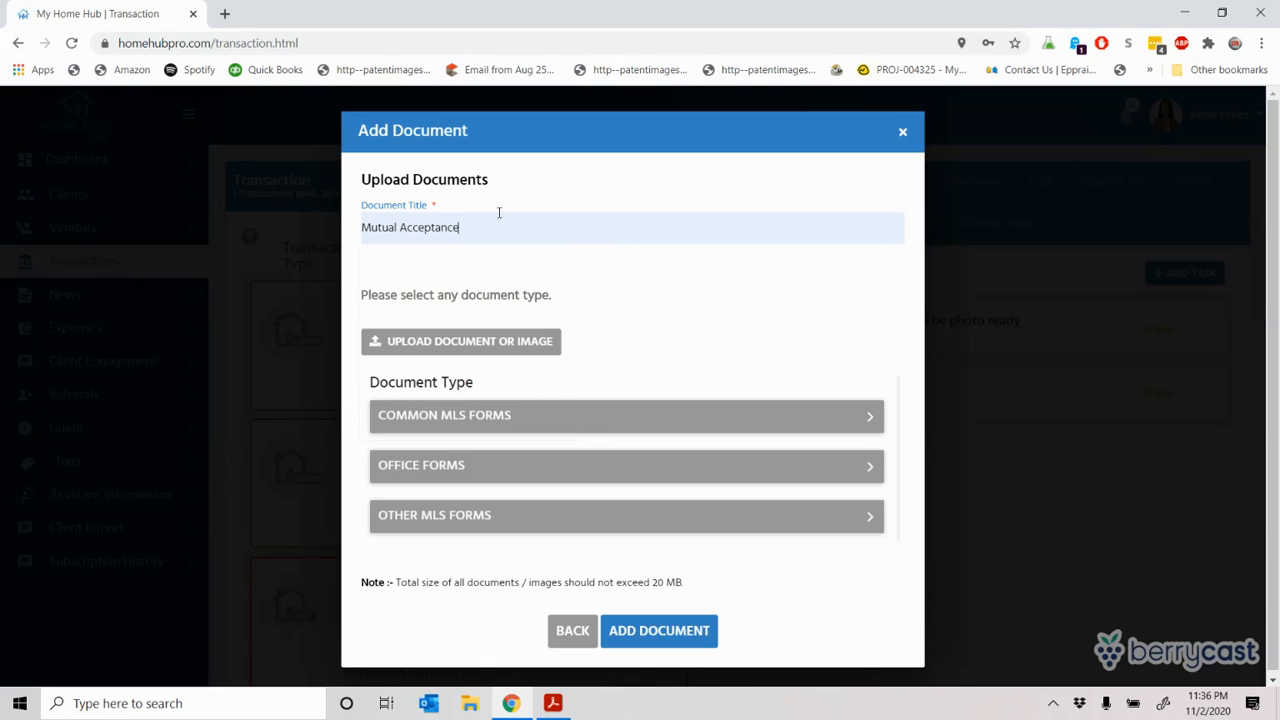
Step: Upload the mutual acceptance PDF from the Desktop as the document's file
click(461, 342)
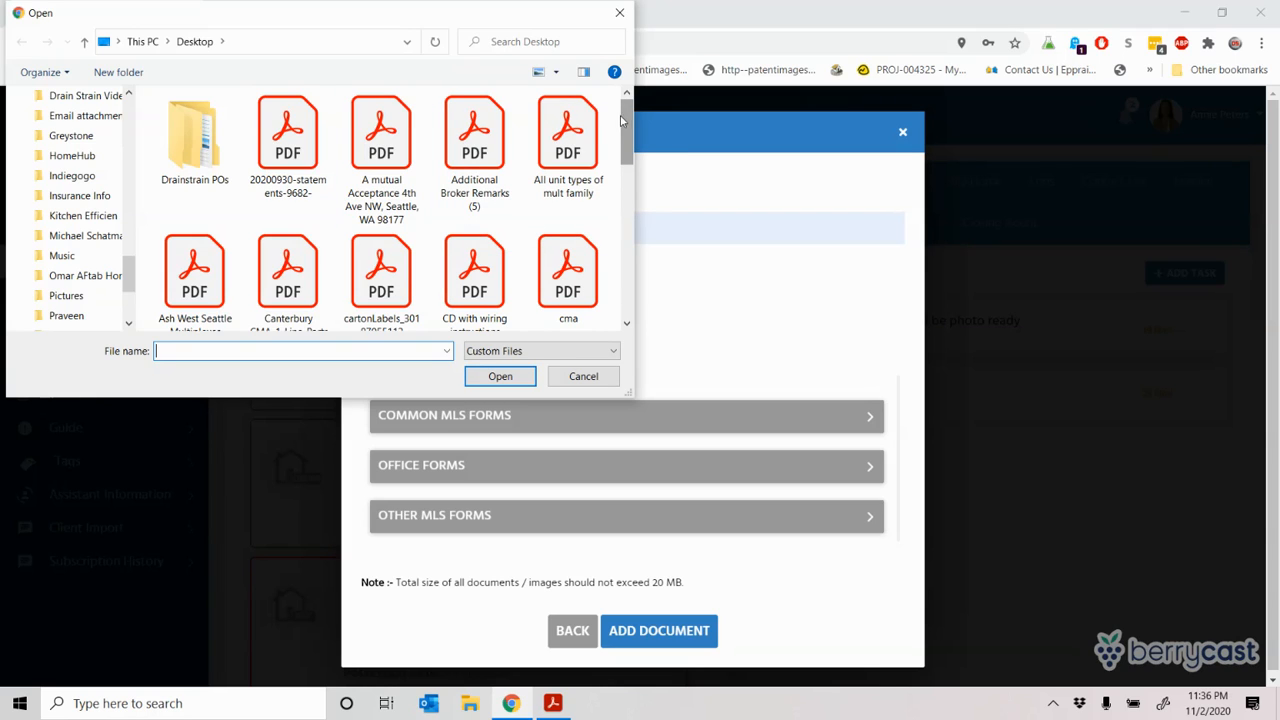
click(505, 42)
text(joh)
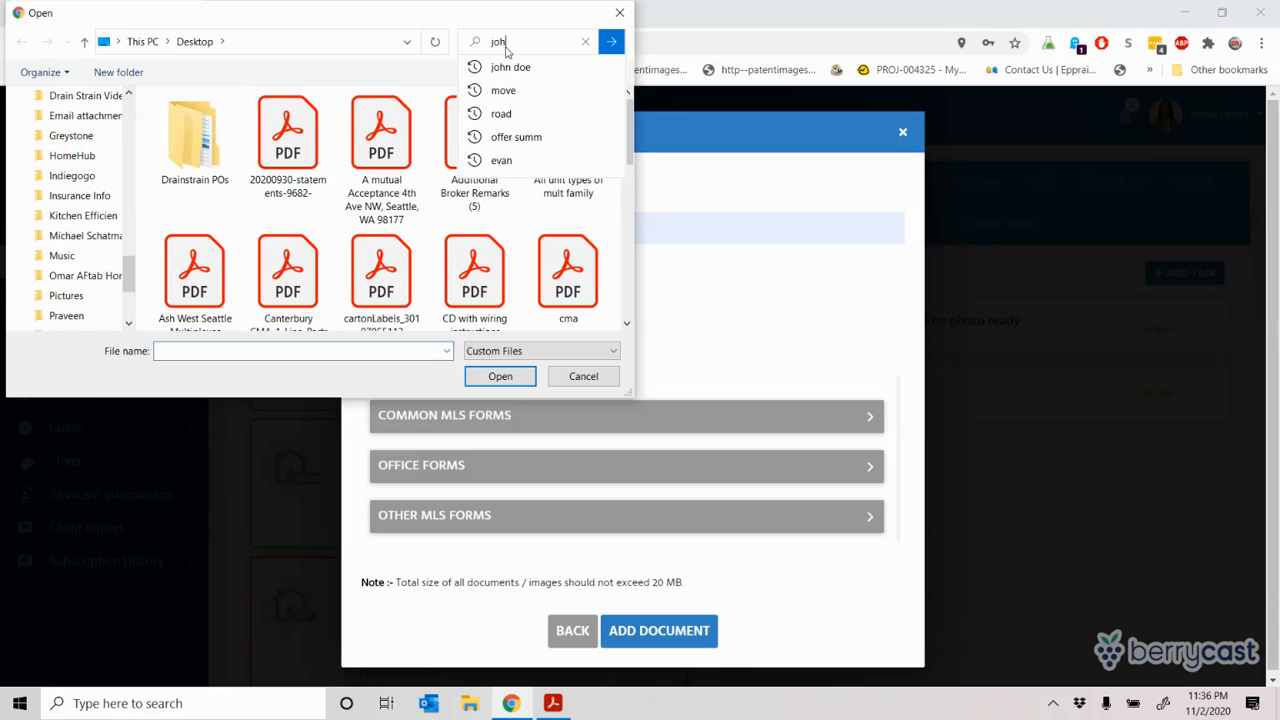
text(n)
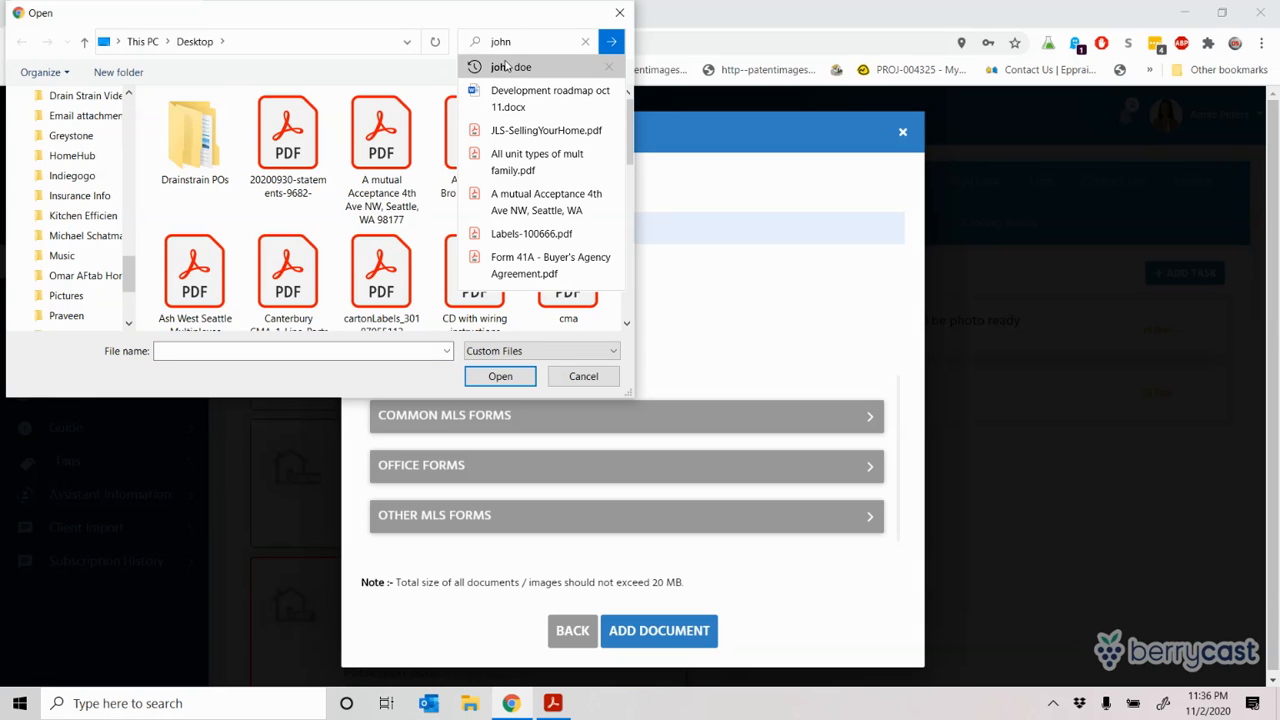
click(507, 66)
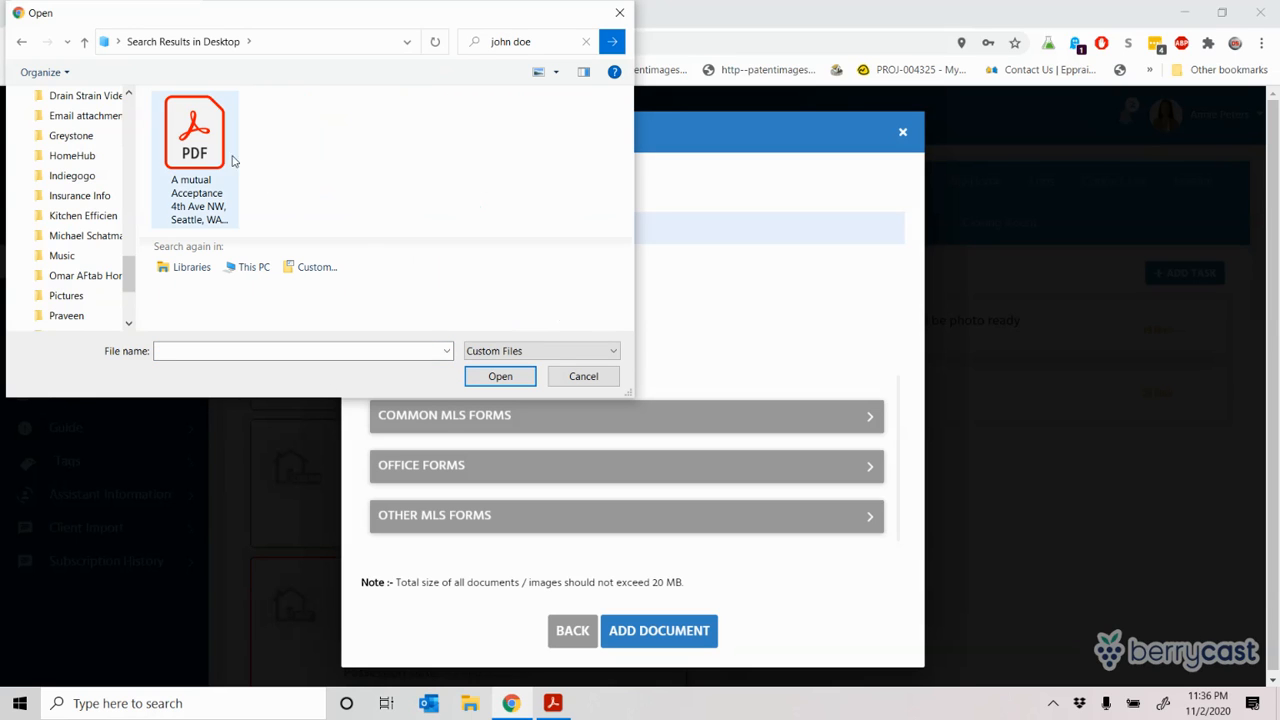
double_click(193, 146)
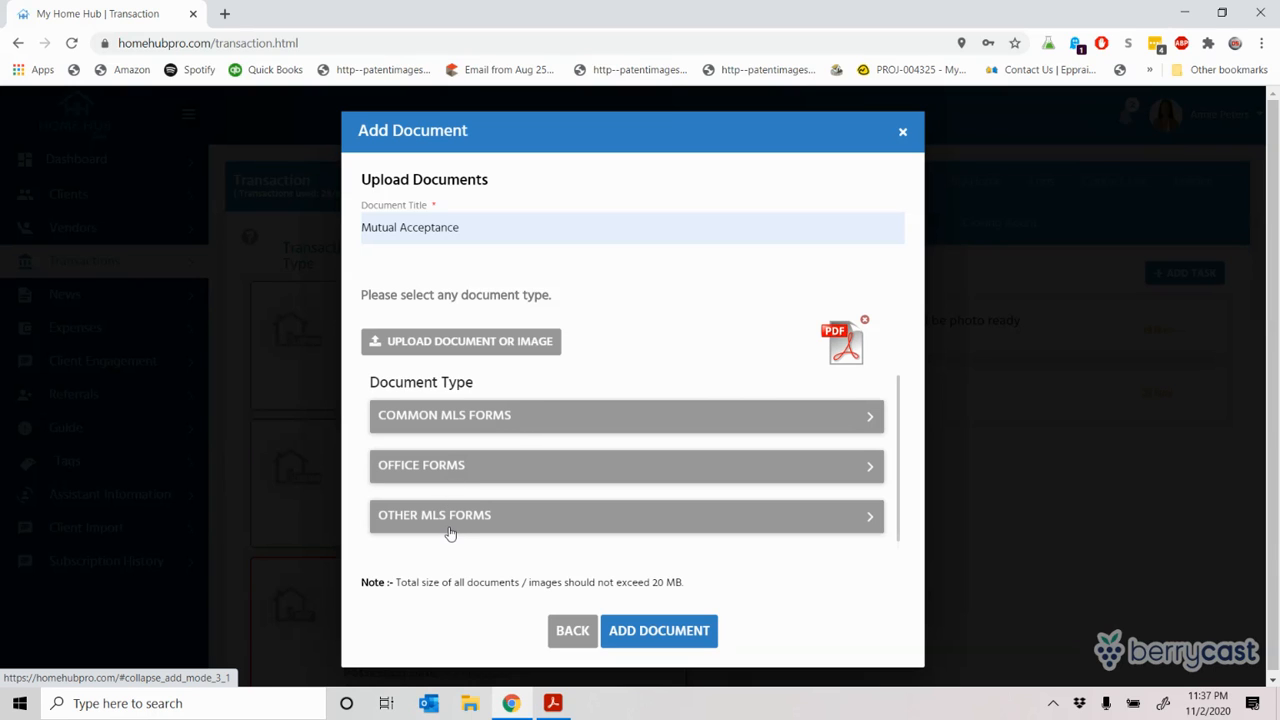
Step: Expand the Common MLS Forms checklist, then bring up the PDF in Acrobat Reader
click(557, 418)
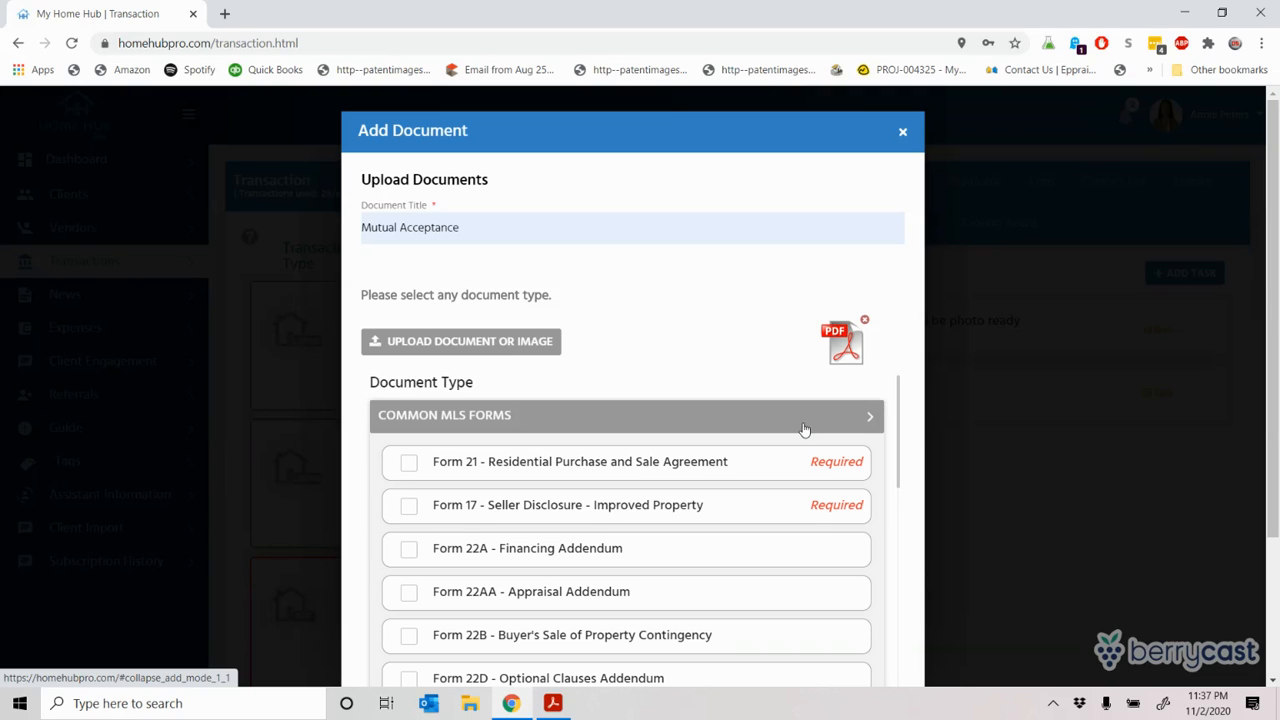
click(874, 424)
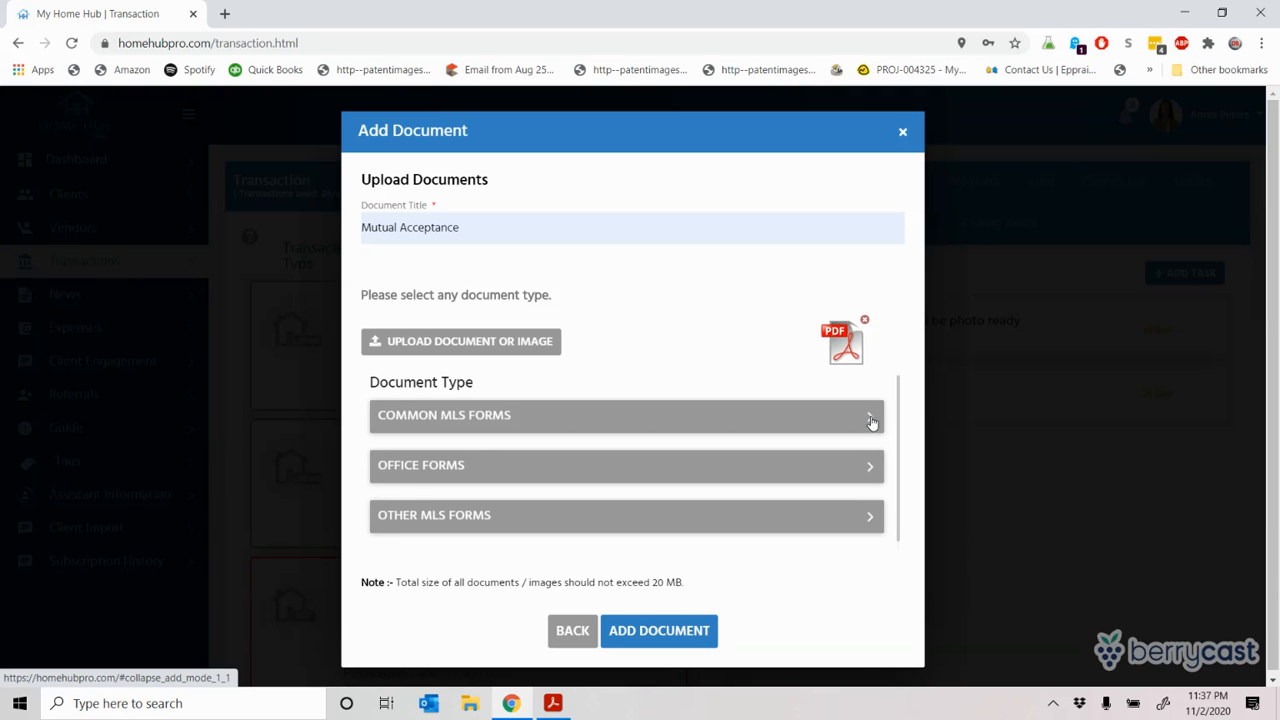
click(871, 423)
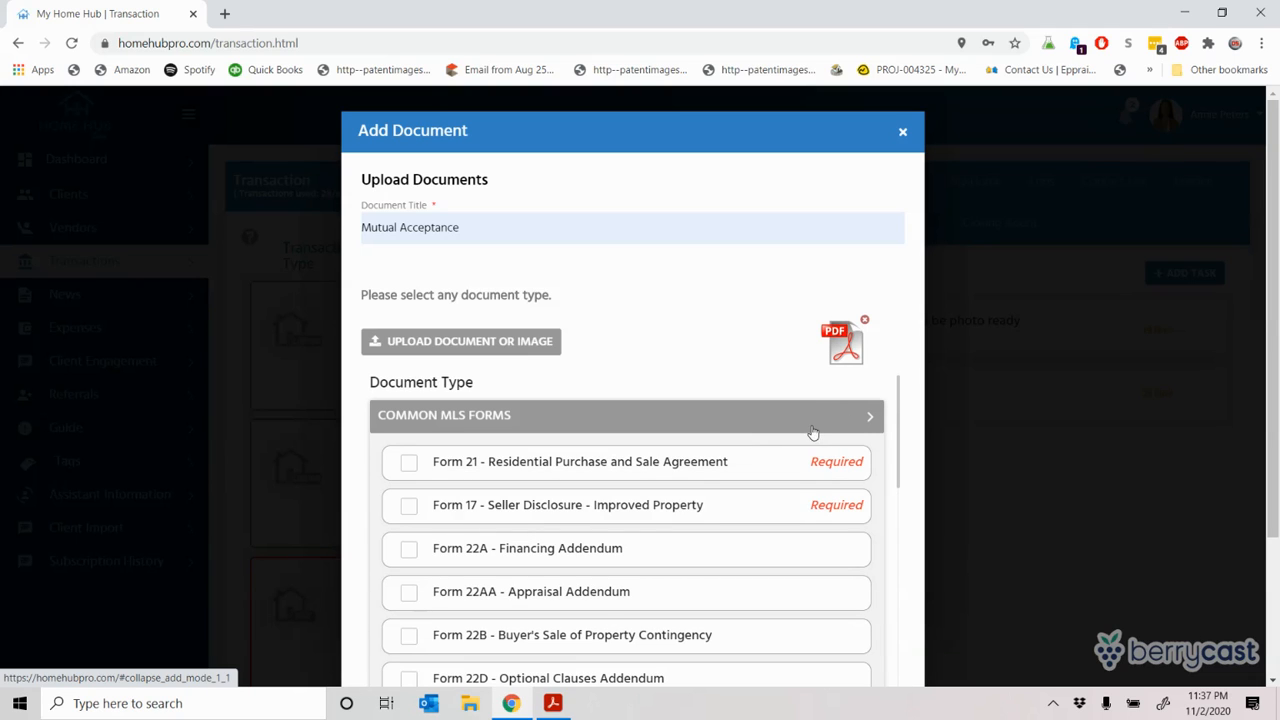
click(873, 421)
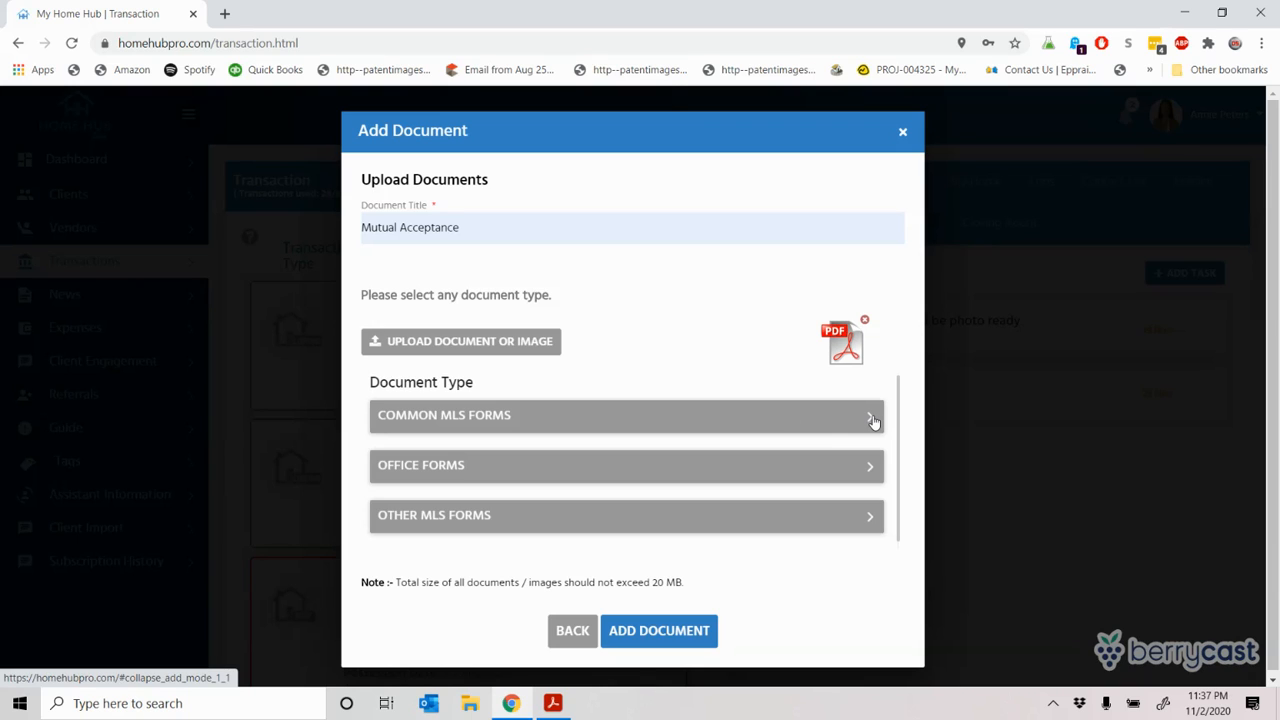
click(873, 422)
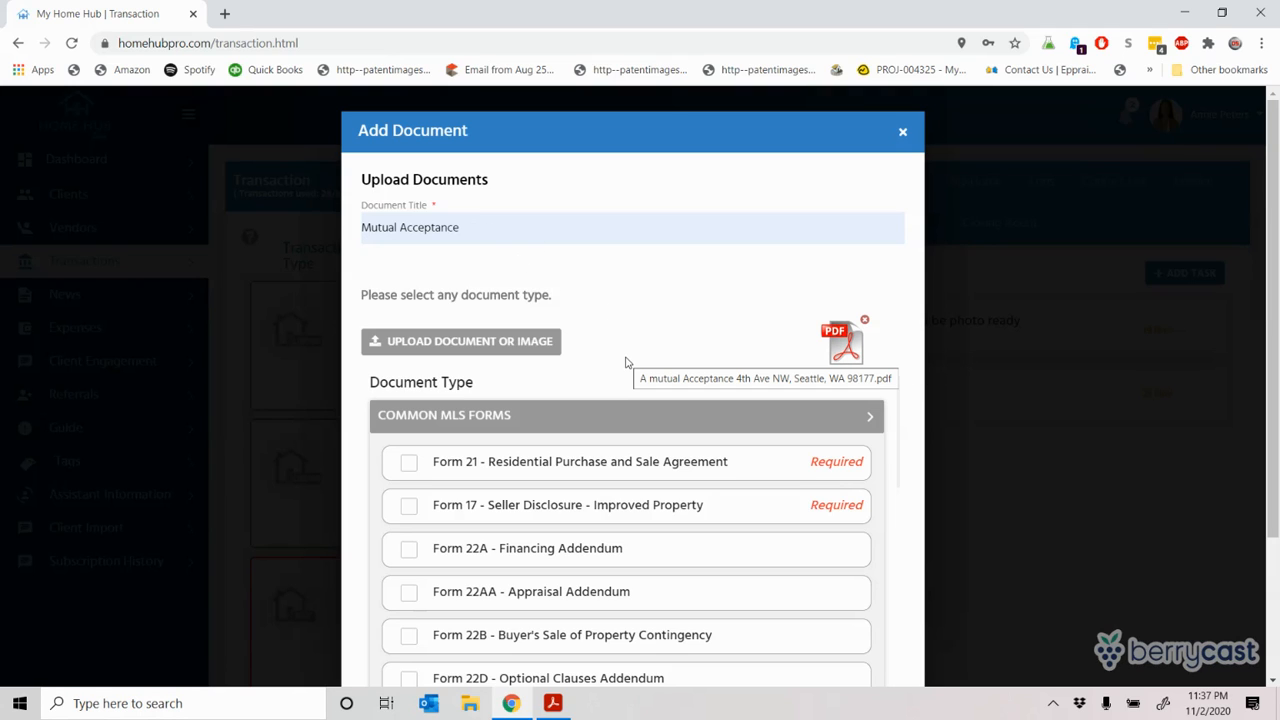
click(552, 703)
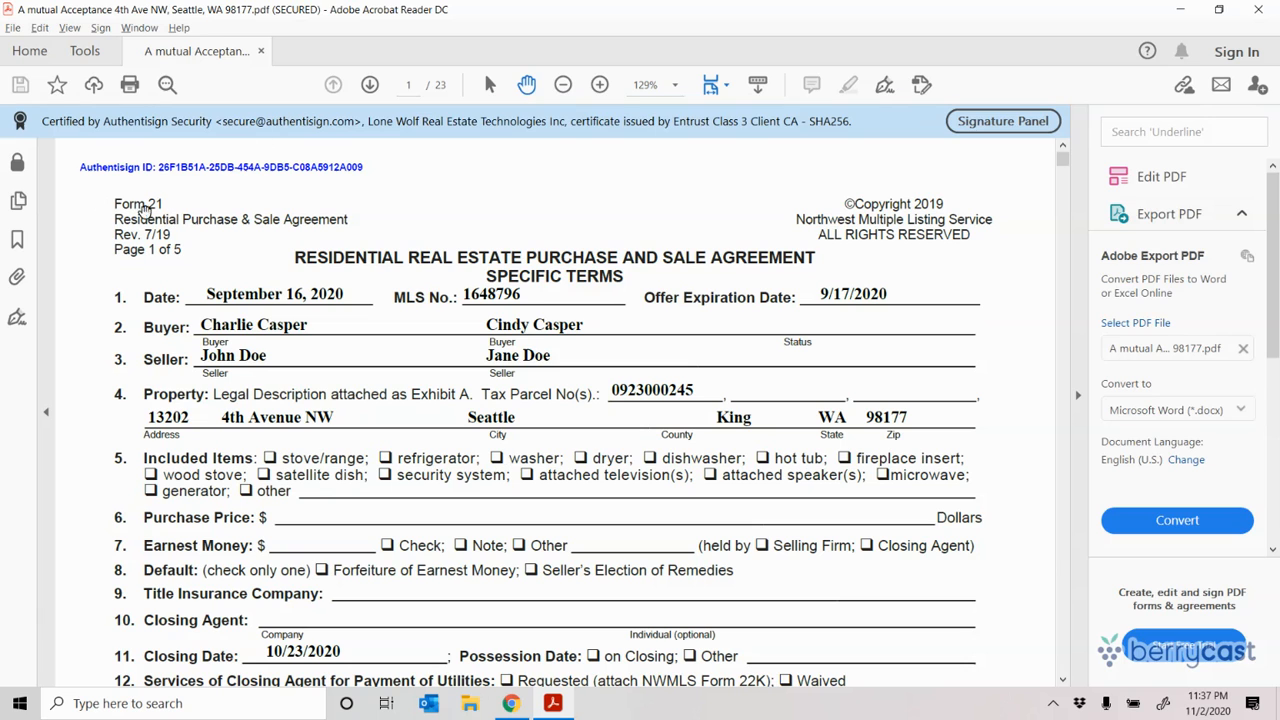
Step: Tick Form 21 as the document type, then scroll through the PDF to check its forms
key(alt+Tab)
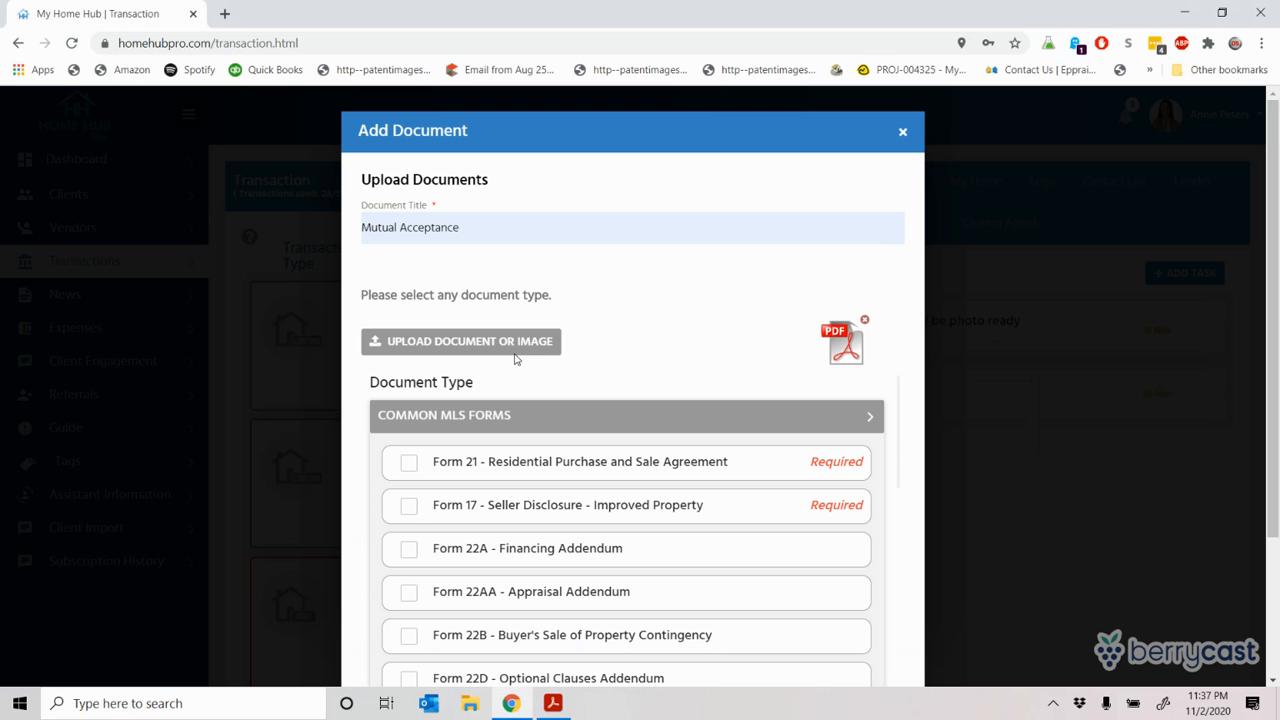
click(409, 468)
key(alt+Tab)
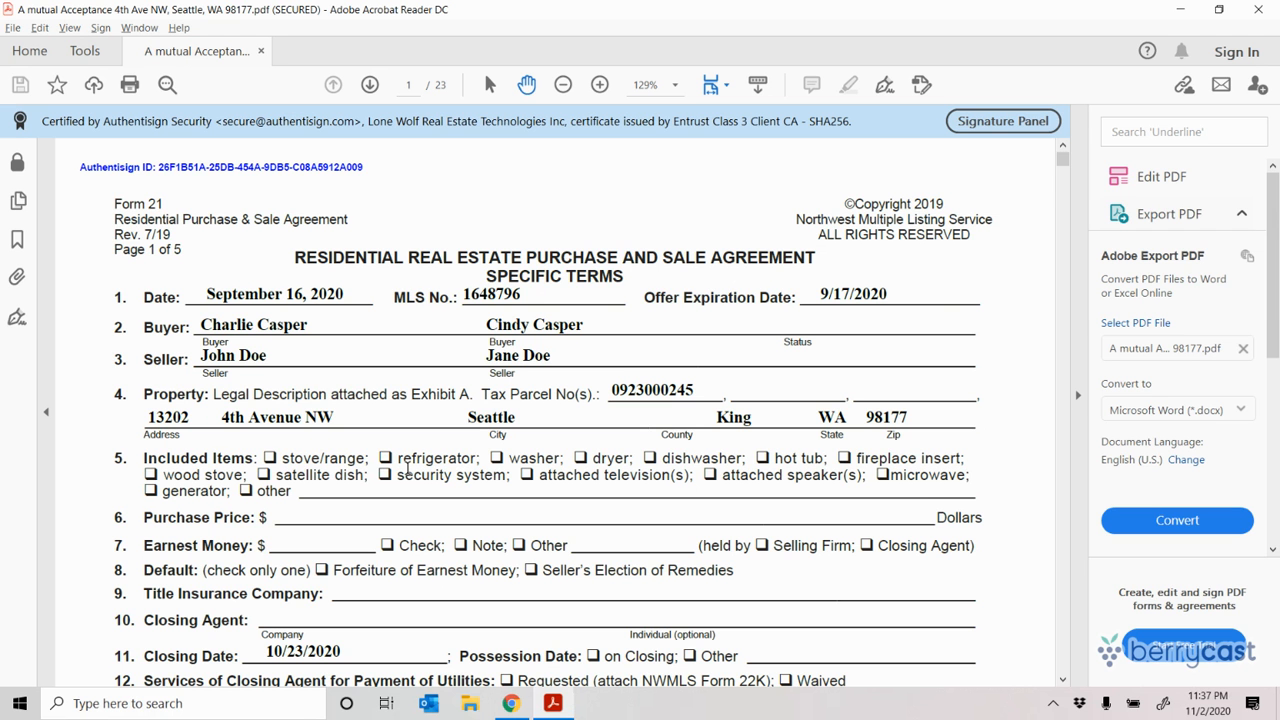
scroll(408, 468, down, 20)
scroll(555, 410, down, 20)
scroll(555, 410, up, 10)
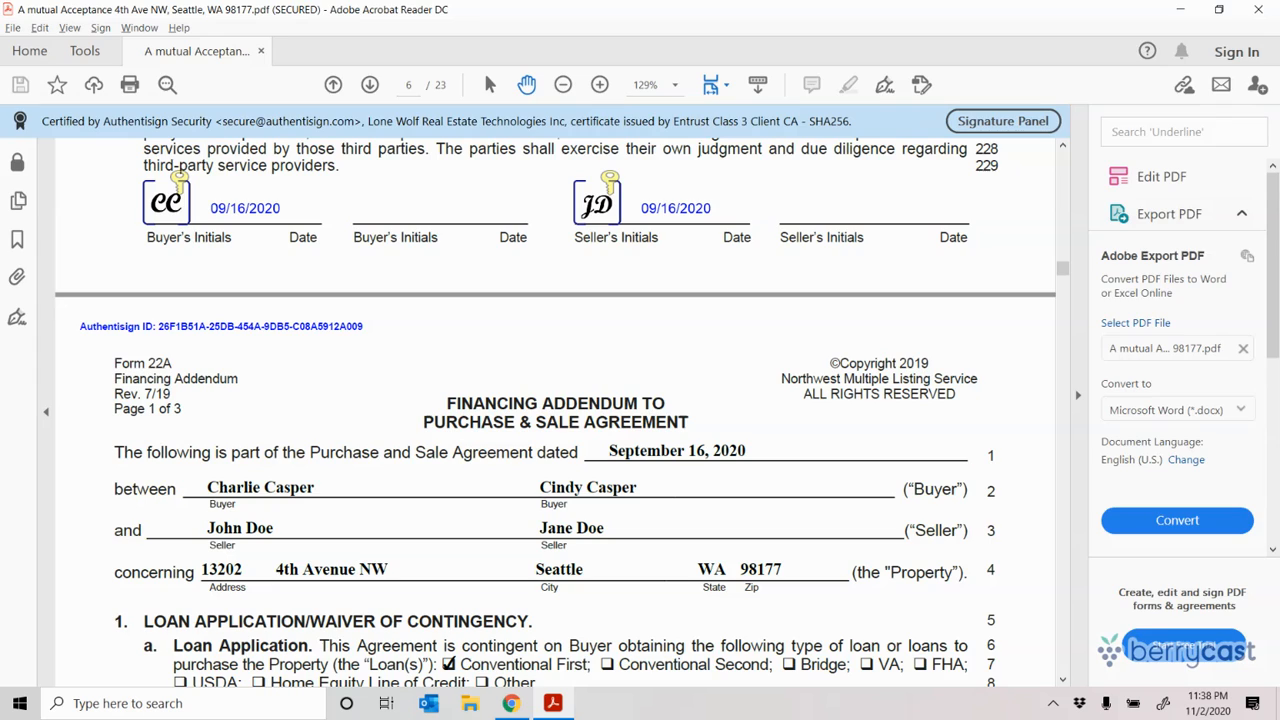
key(alt+Tab)
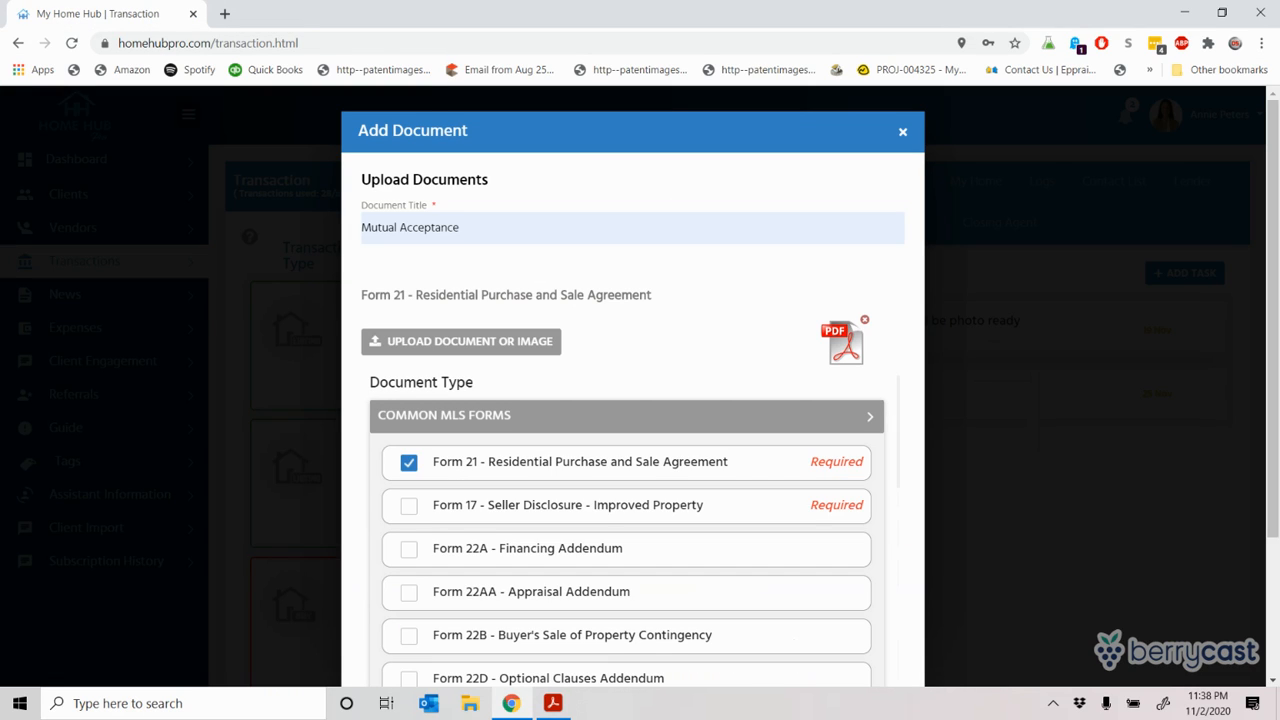
Step: Tick Form 22A Financing, 22D Optional Clauses and 22K Utilities addenda as document types
click(408, 552)
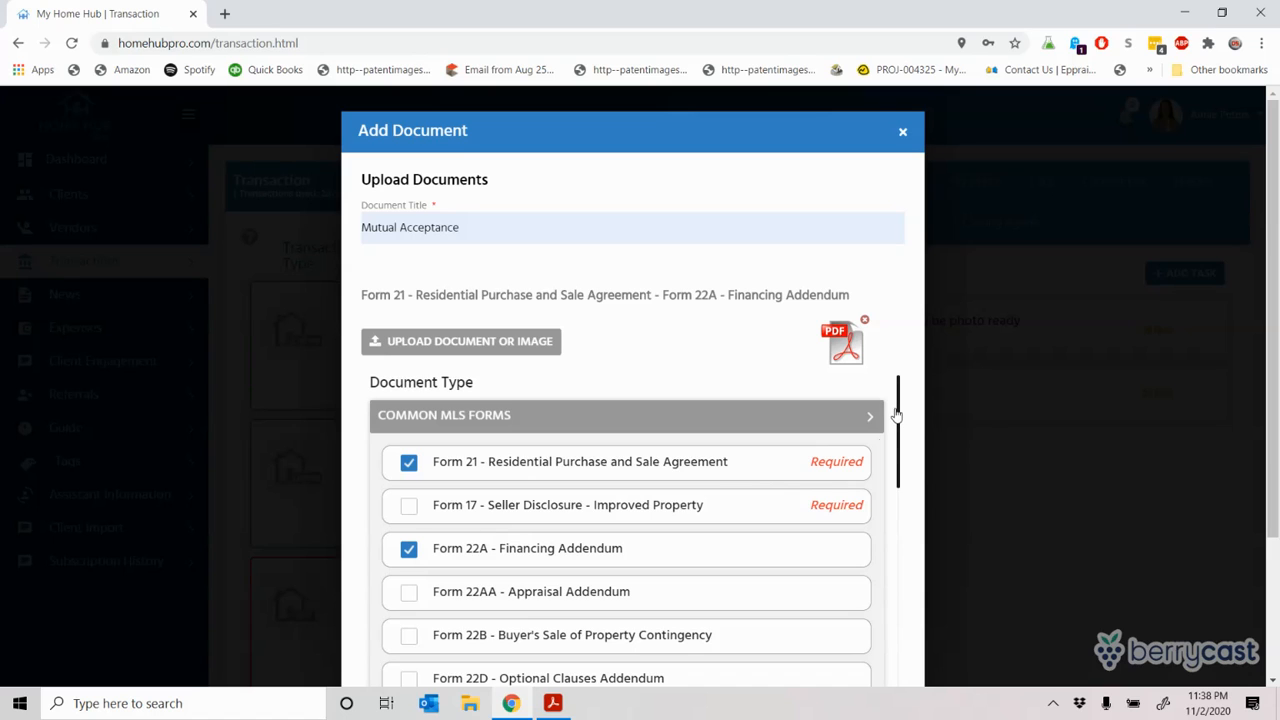
drag(897, 415, 904, 490)
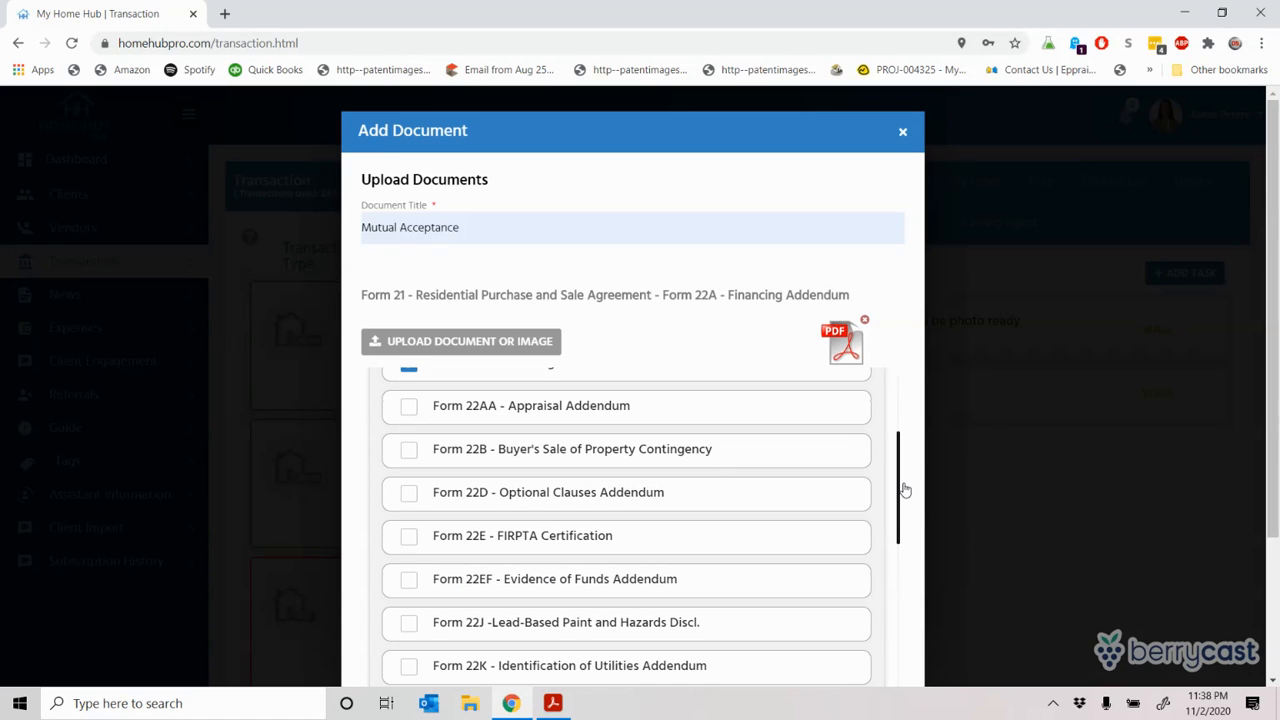
click(408, 500)
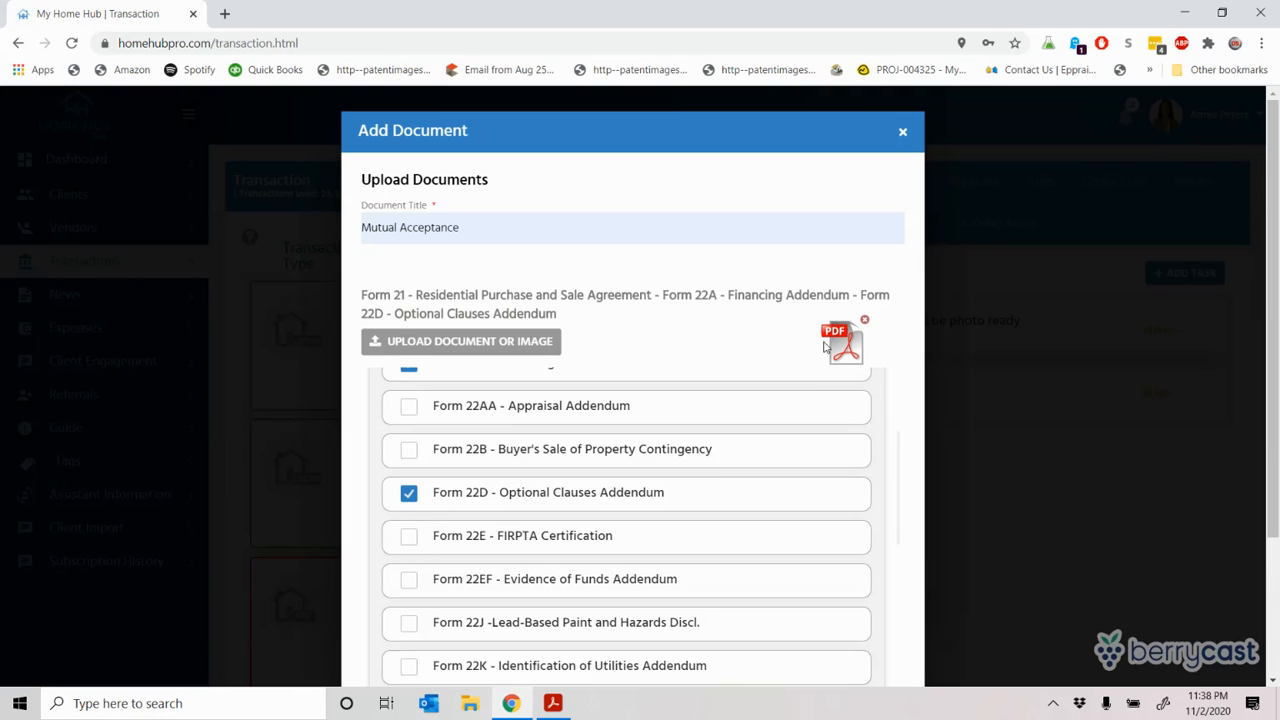
click(408, 668)
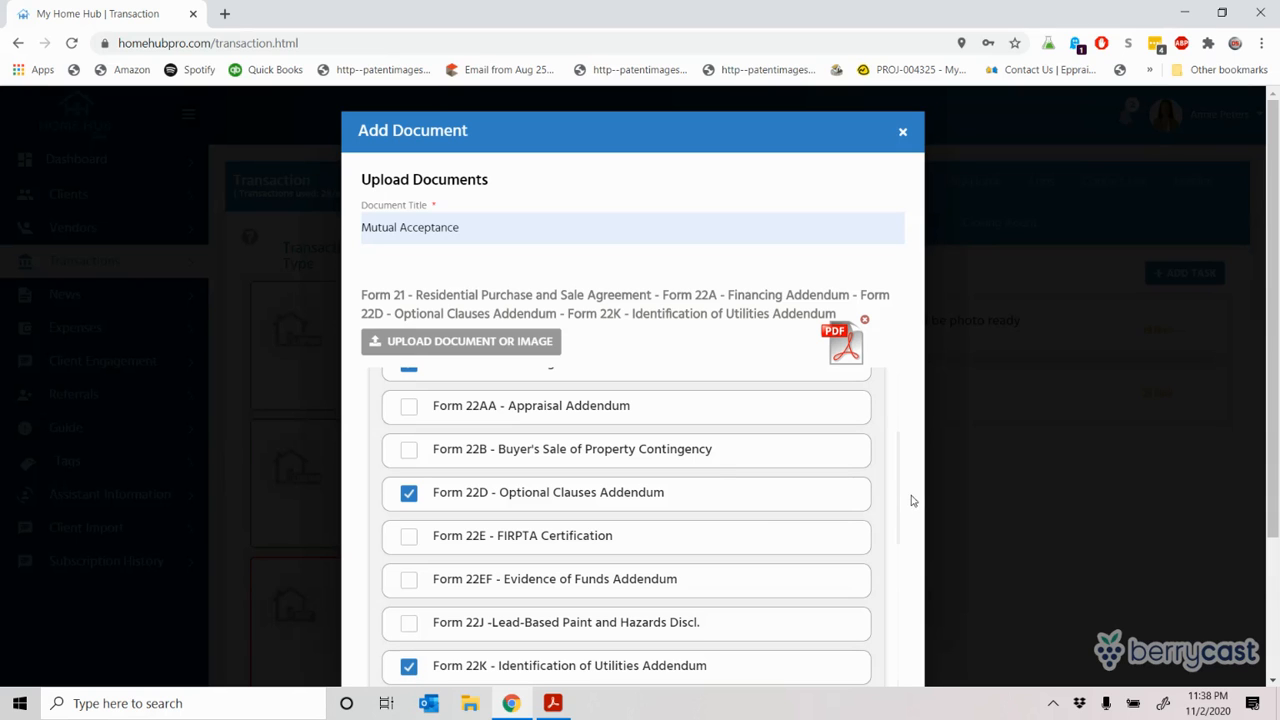
mouse_move(899, 478)
mouse_down()
mouse_move(903, 542)
mouse_move(901, 456)
mouse_up()
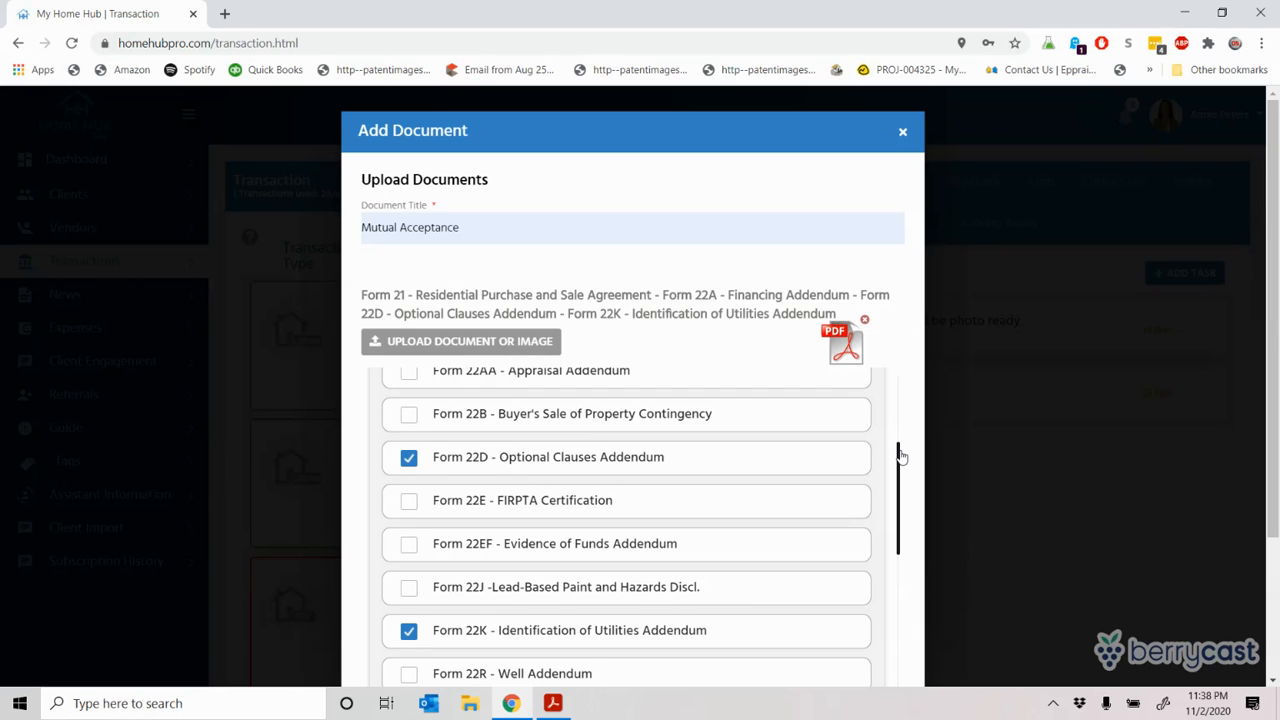
scroll(899, 460, up, 1)
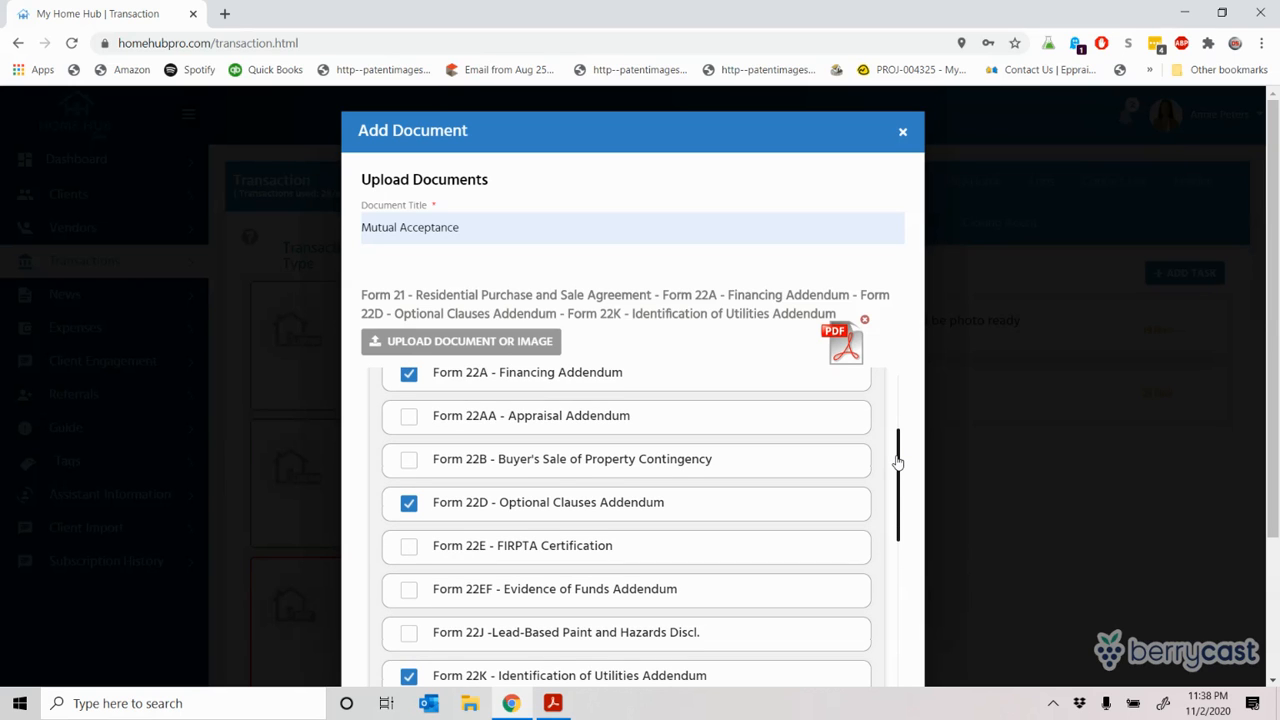
scroll(899, 460, up, 3)
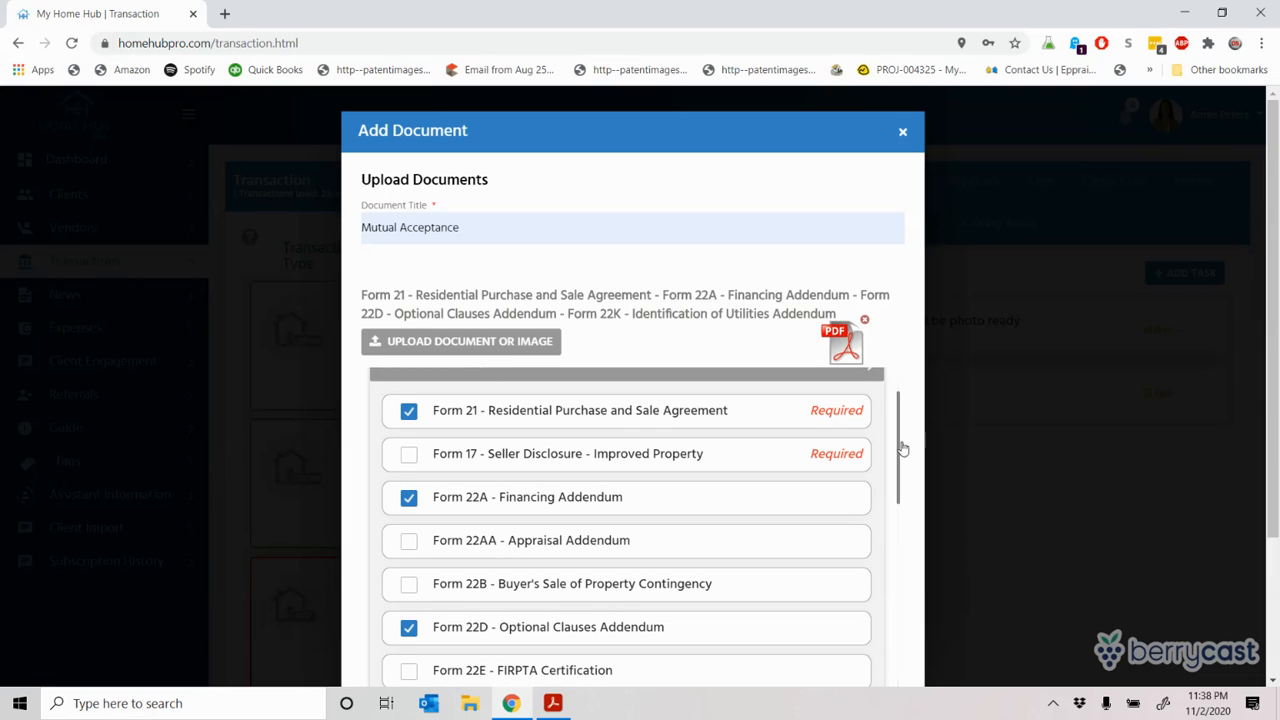
scroll(900, 443, up, 1)
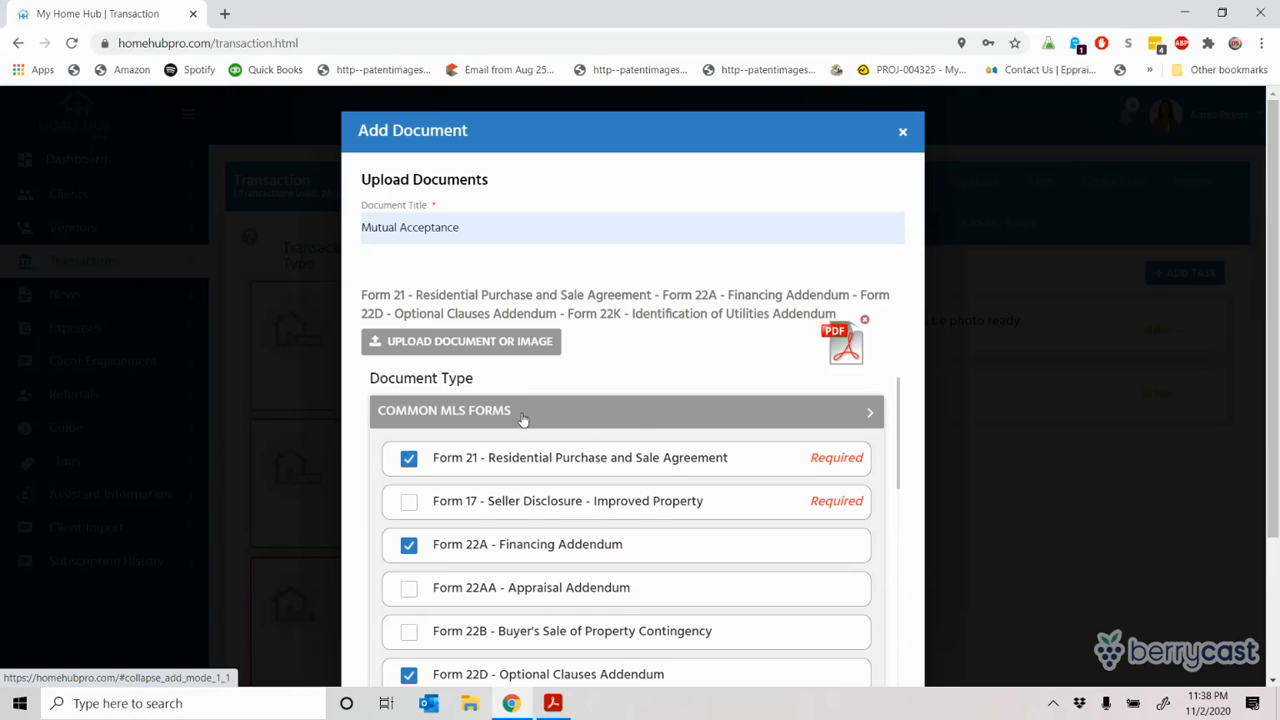
click(871, 412)
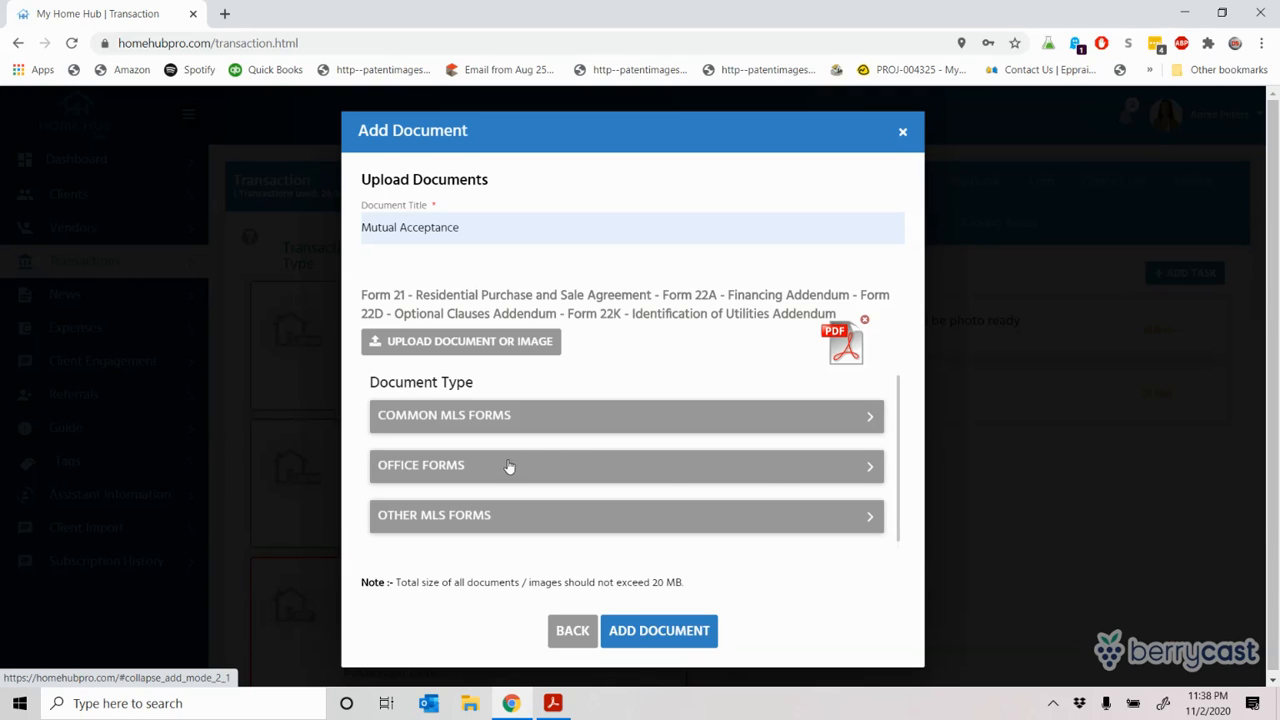
Step: Tick Form 00-Legal Description and Law of Agency Pamphlet under the Office Forms section
click(870, 466)
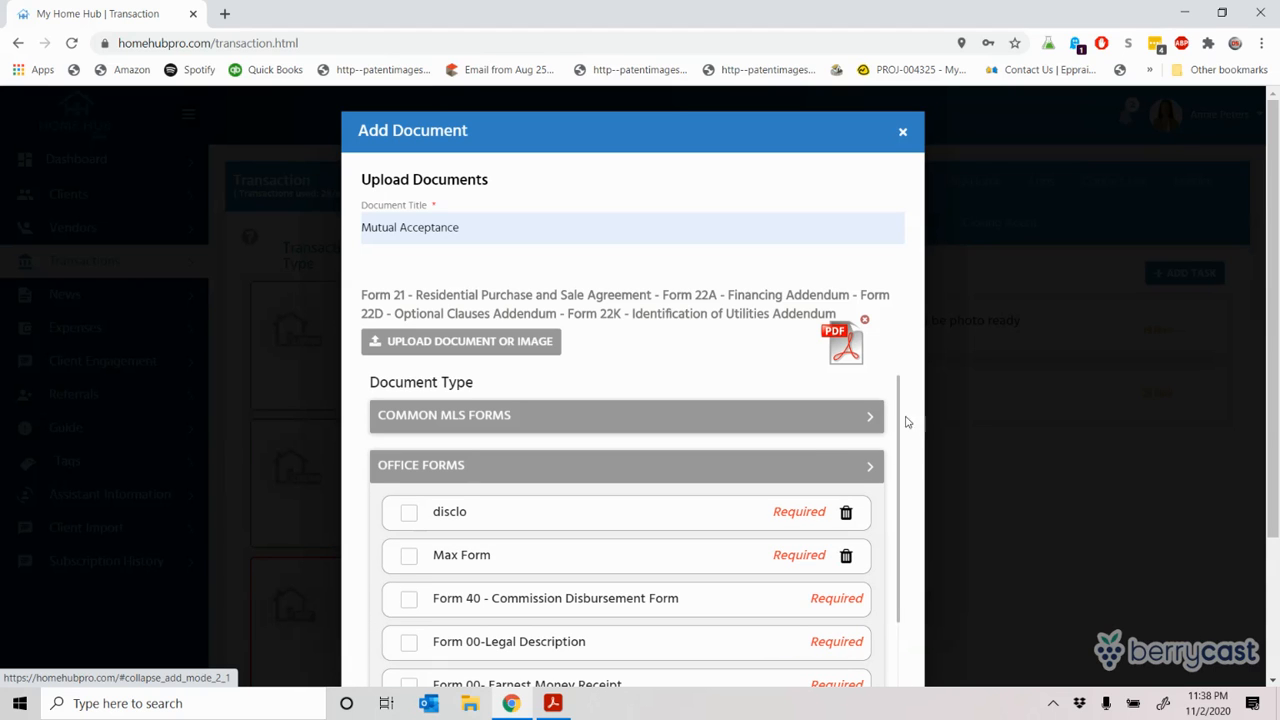
drag(897, 417, 930, 625)
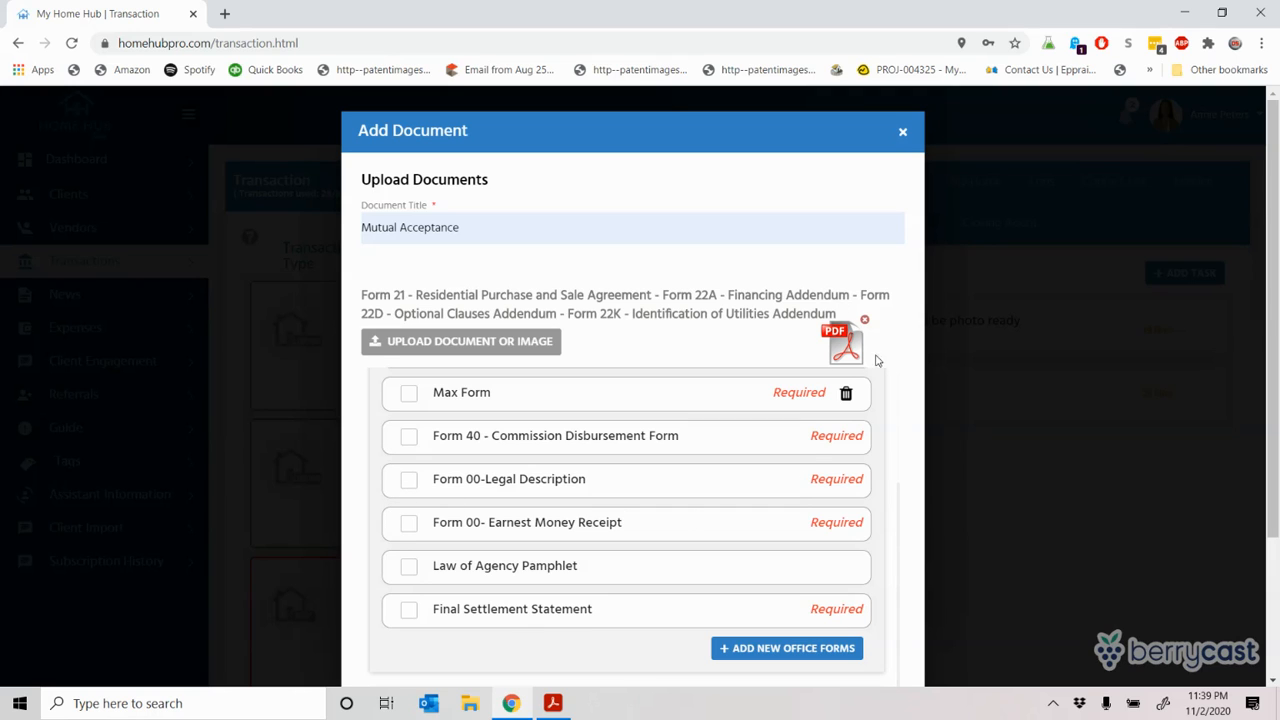
click(409, 485)
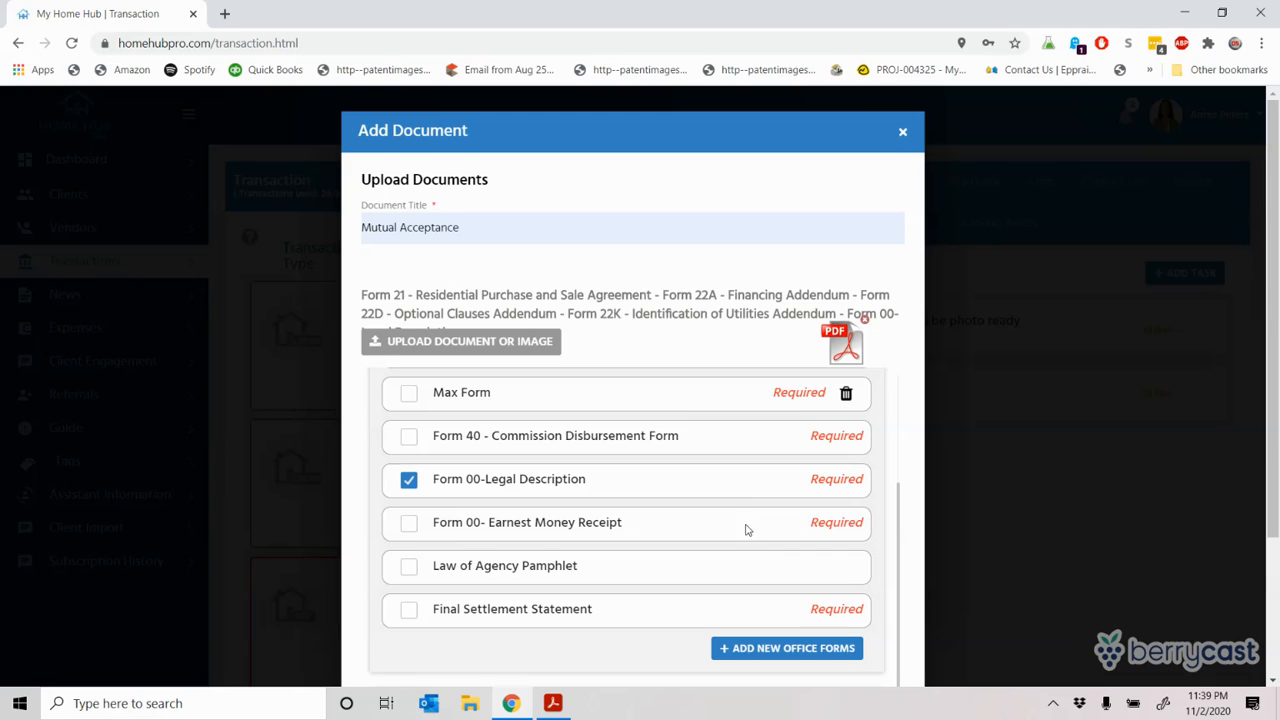
click(408, 567)
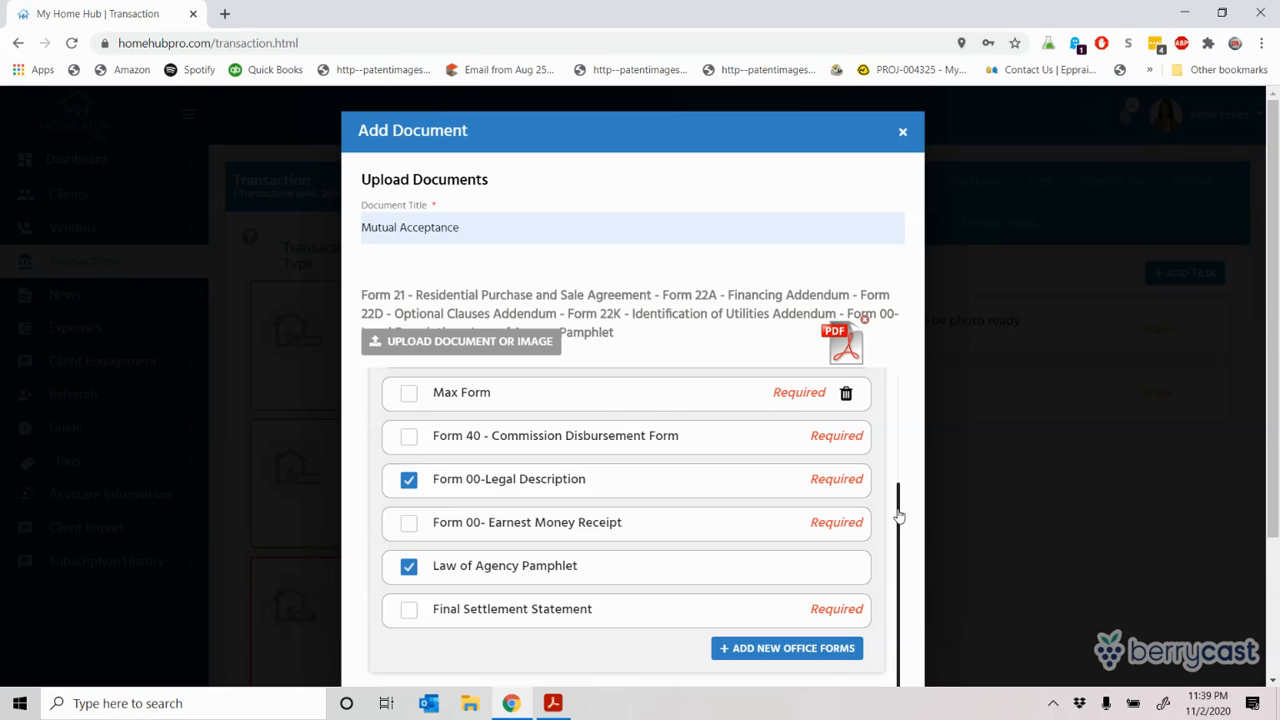
drag(898, 515, 891, 413)
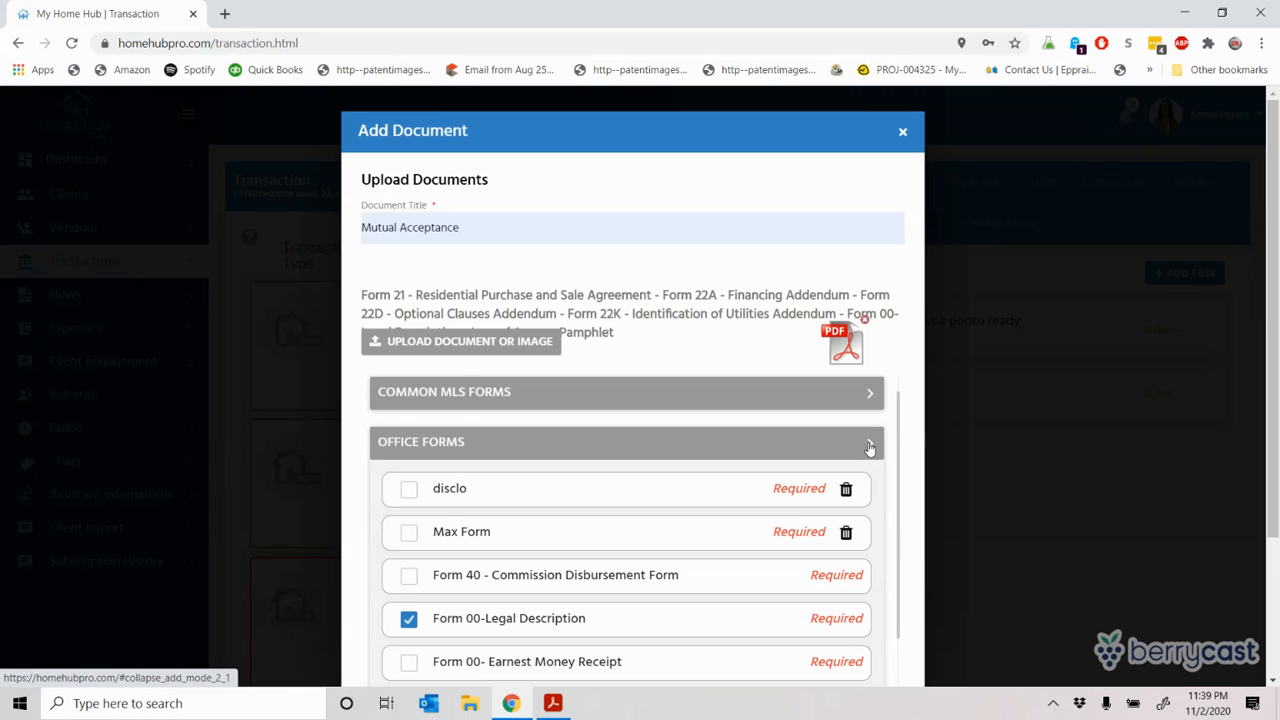
click(869, 447)
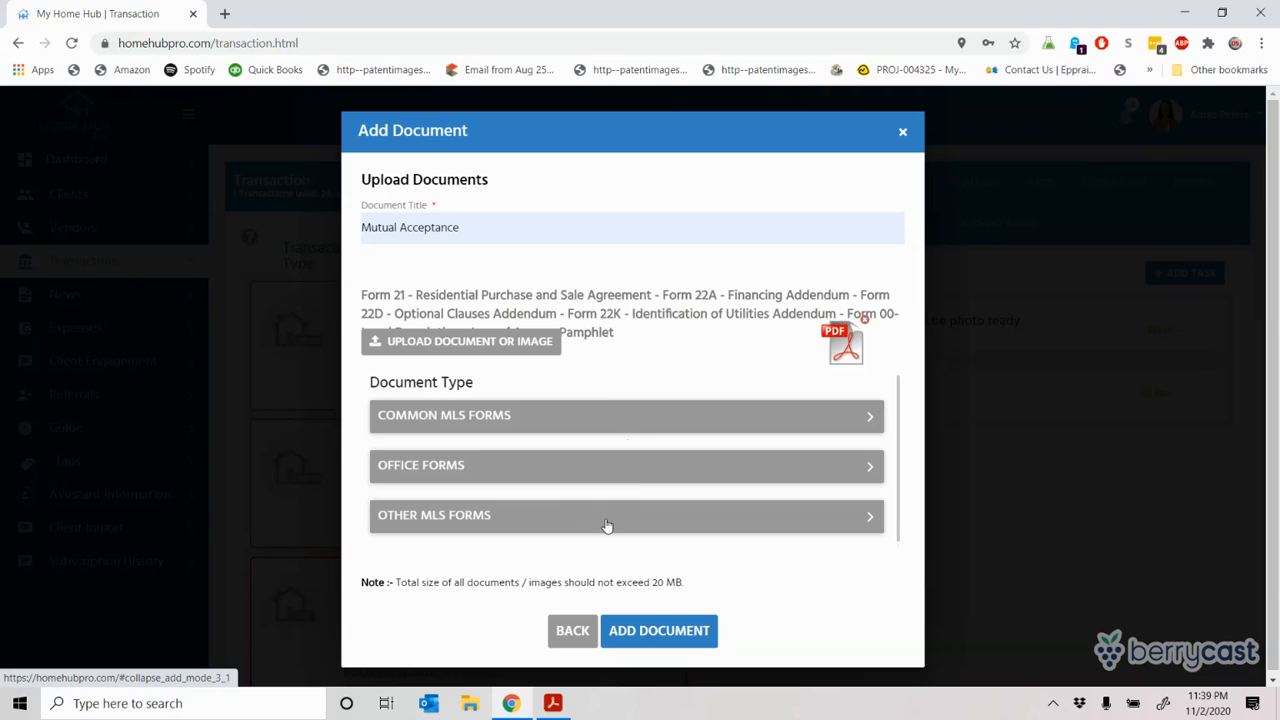
click(872, 519)
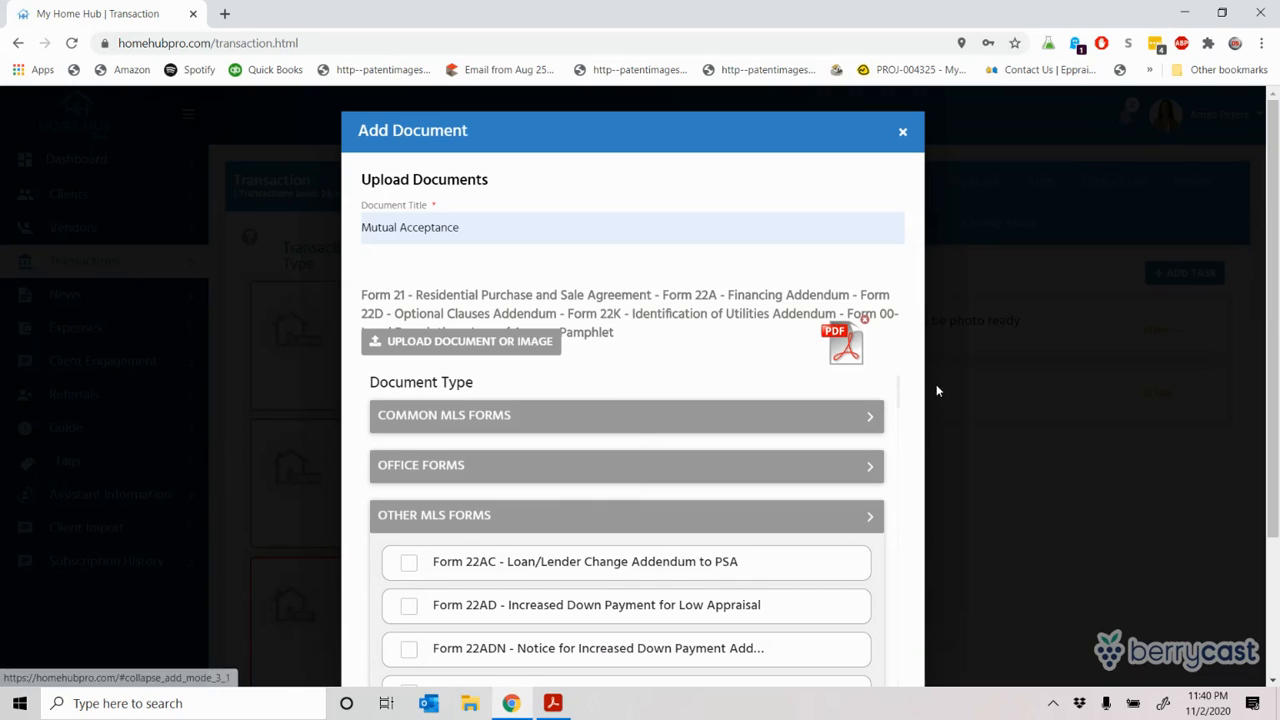
mouse_move(899, 386)
mouse_down()
mouse_move(900, 515)
mouse_move(905, 540)
mouse_move(925, 542)
mouse_move(908, 551)
mouse_move(900, 386)
mouse_up()
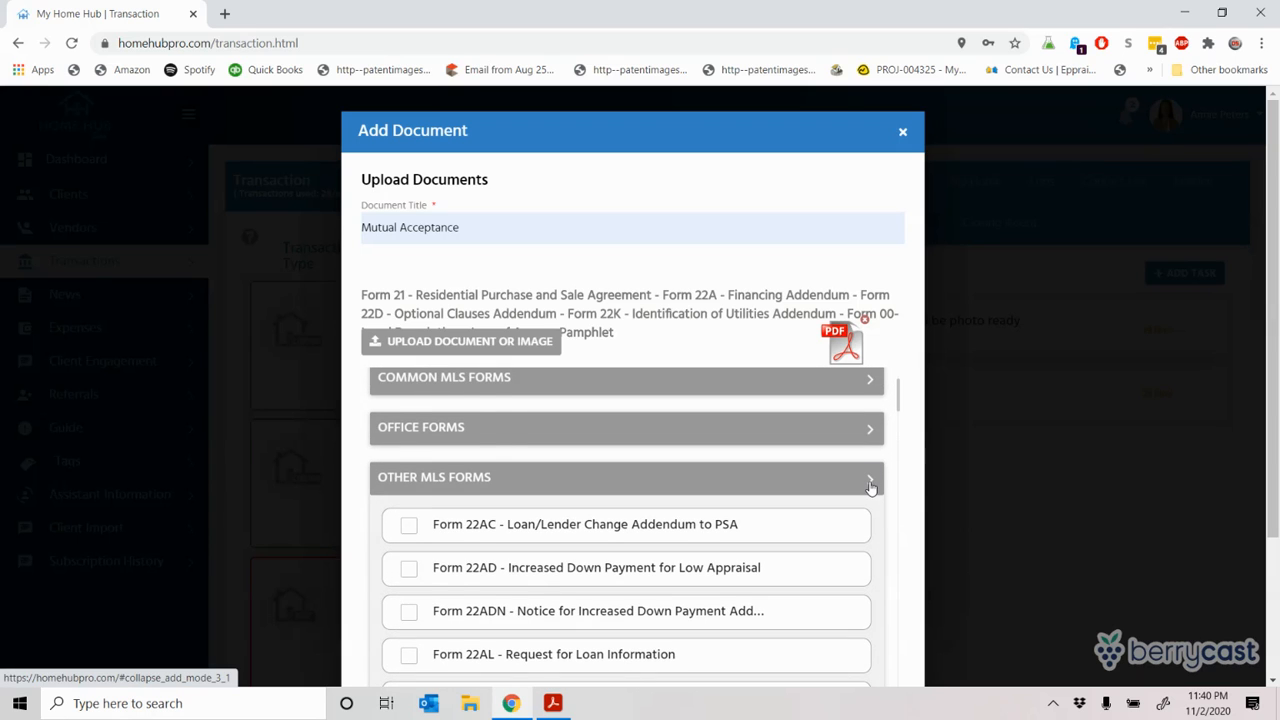
click(871, 487)
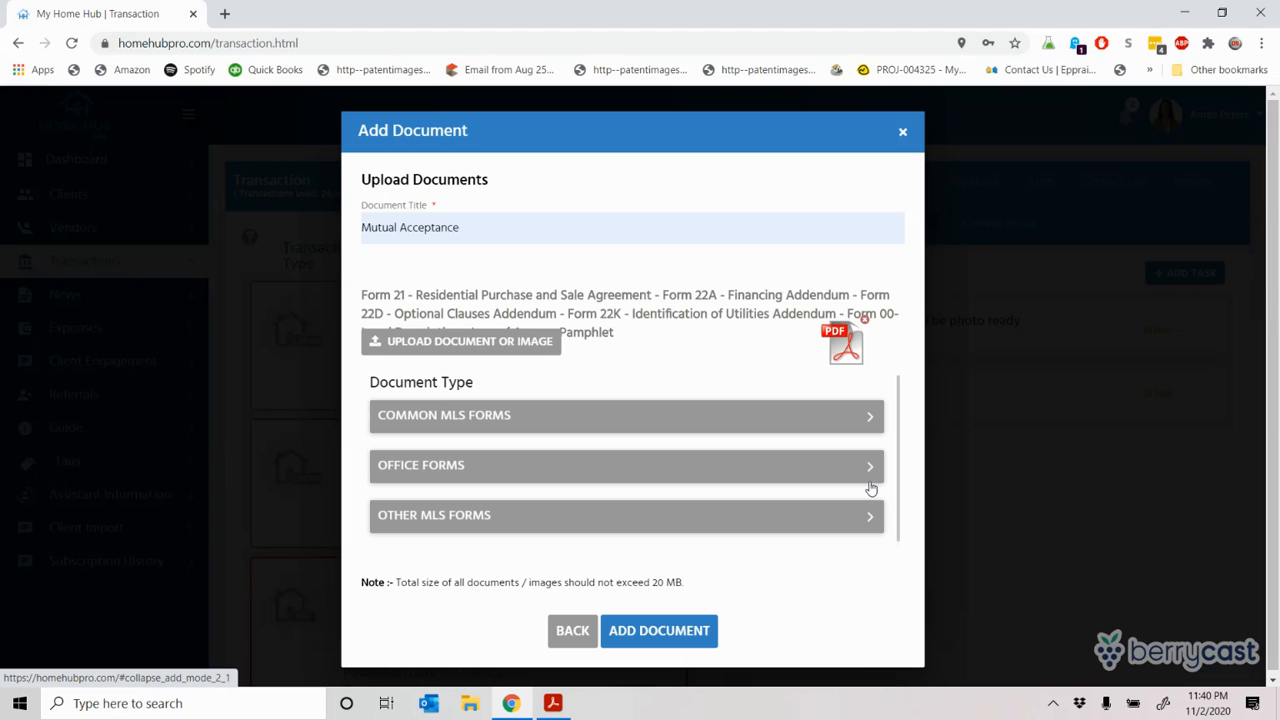
Step: Save Mutual Acceptance to the transaction, then reopen its Update Document dialog for editing
click(661, 632)
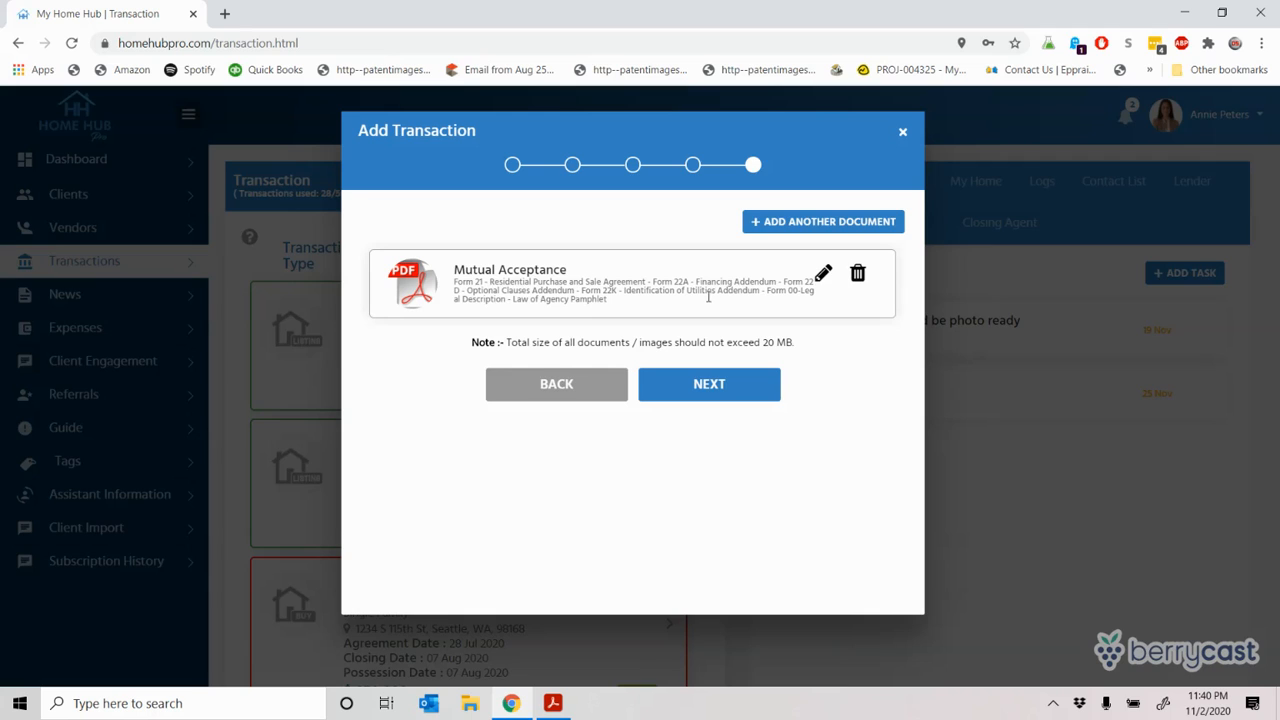
click(821, 275)
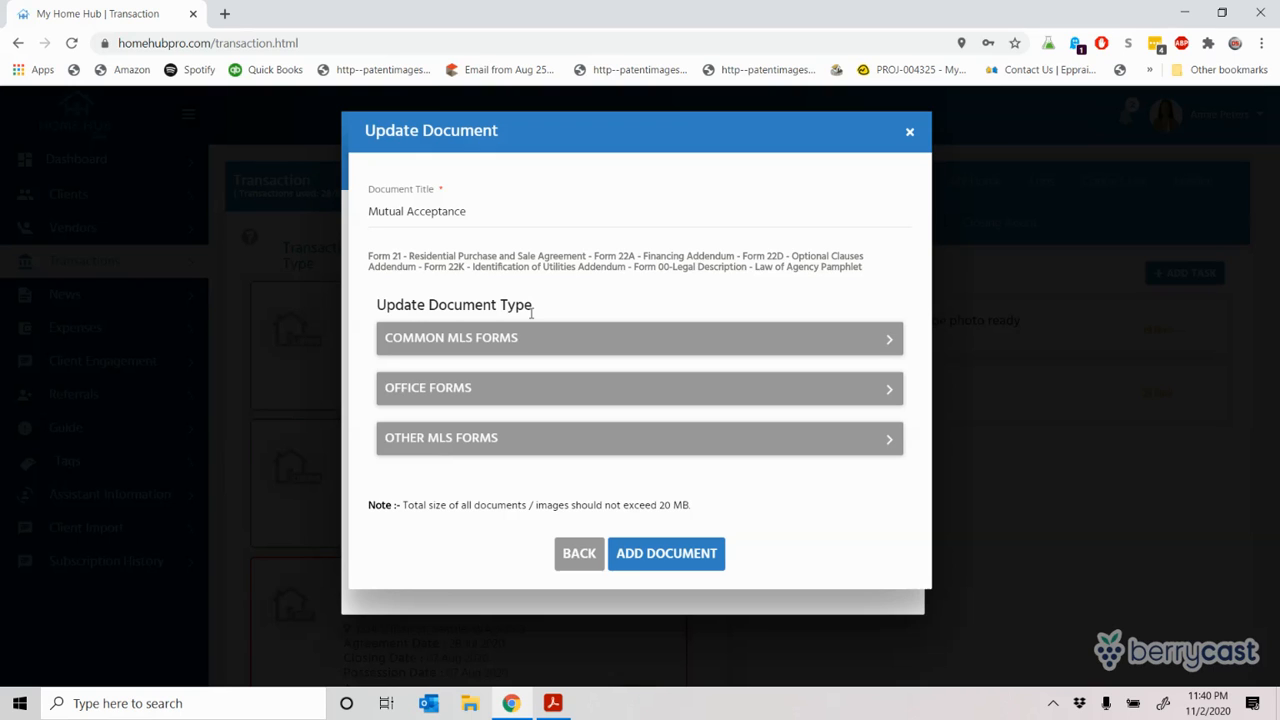
Step: Keep Form 22A - Financing Addendum tagged under Common MLS Forms and save Mutual Acceptance
click(890, 341)
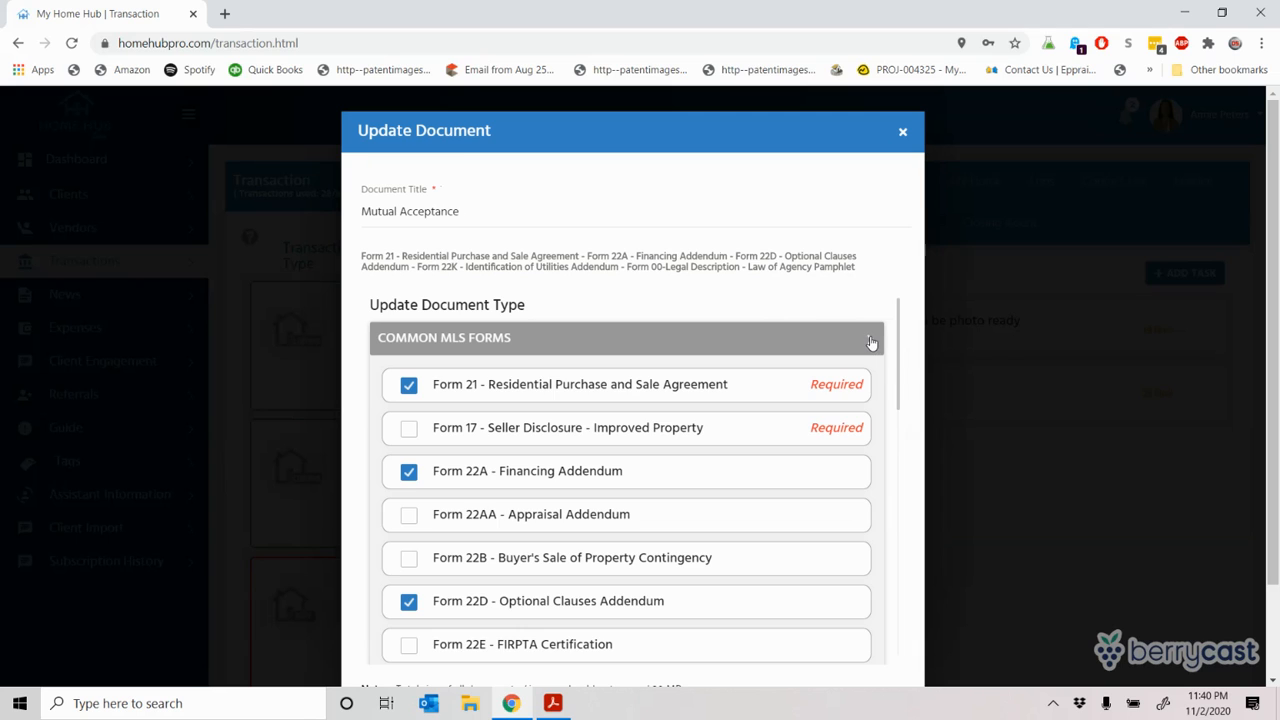
click(870, 341)
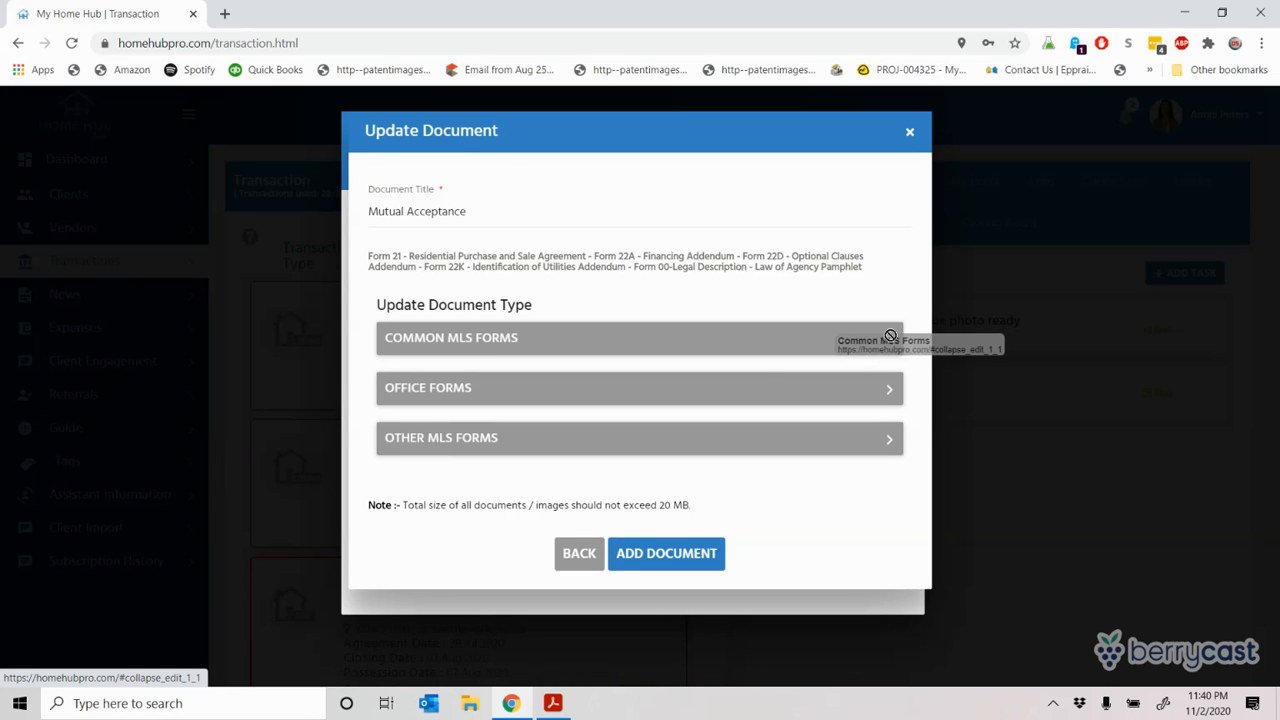
click(870, 342)
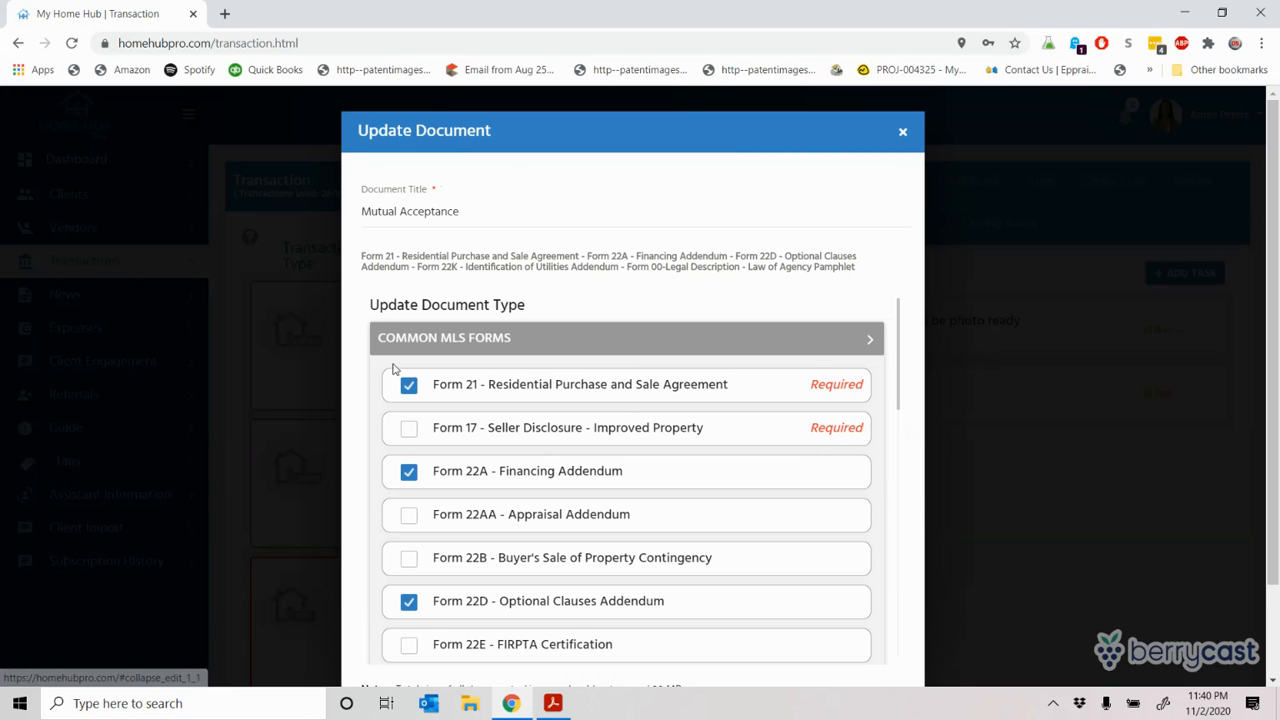
click(408, 475)
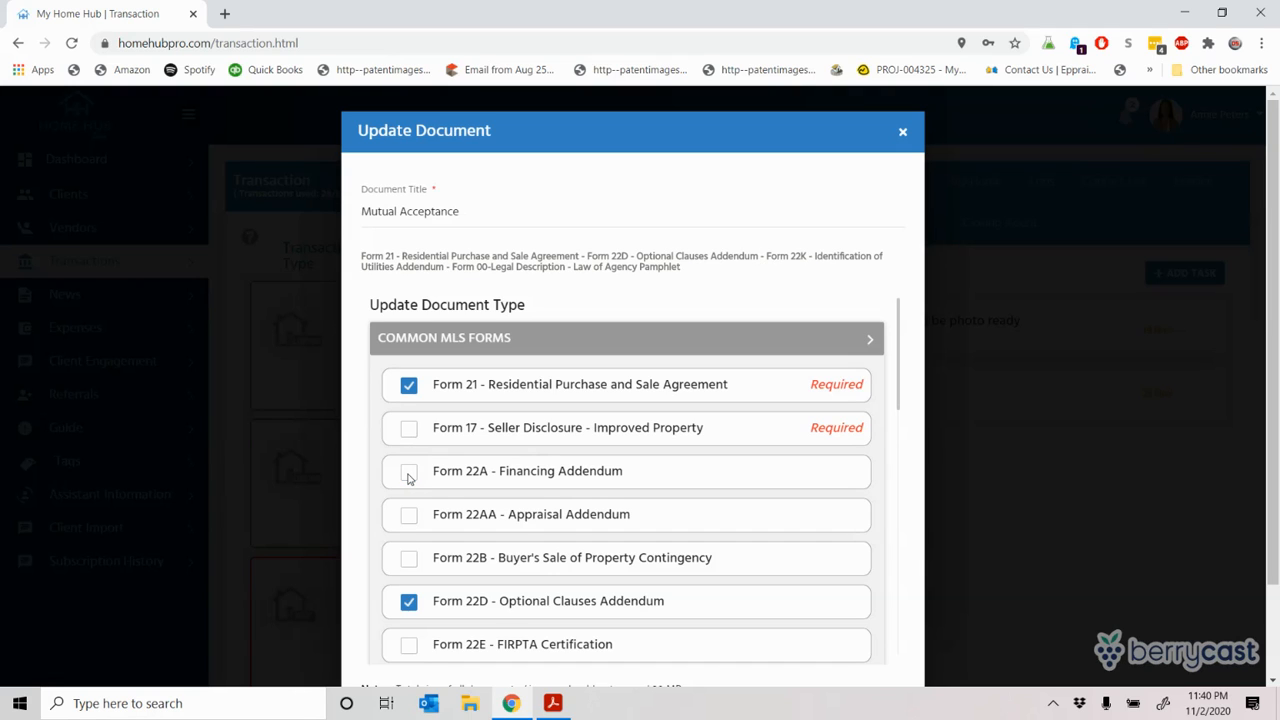
click(408, 475)
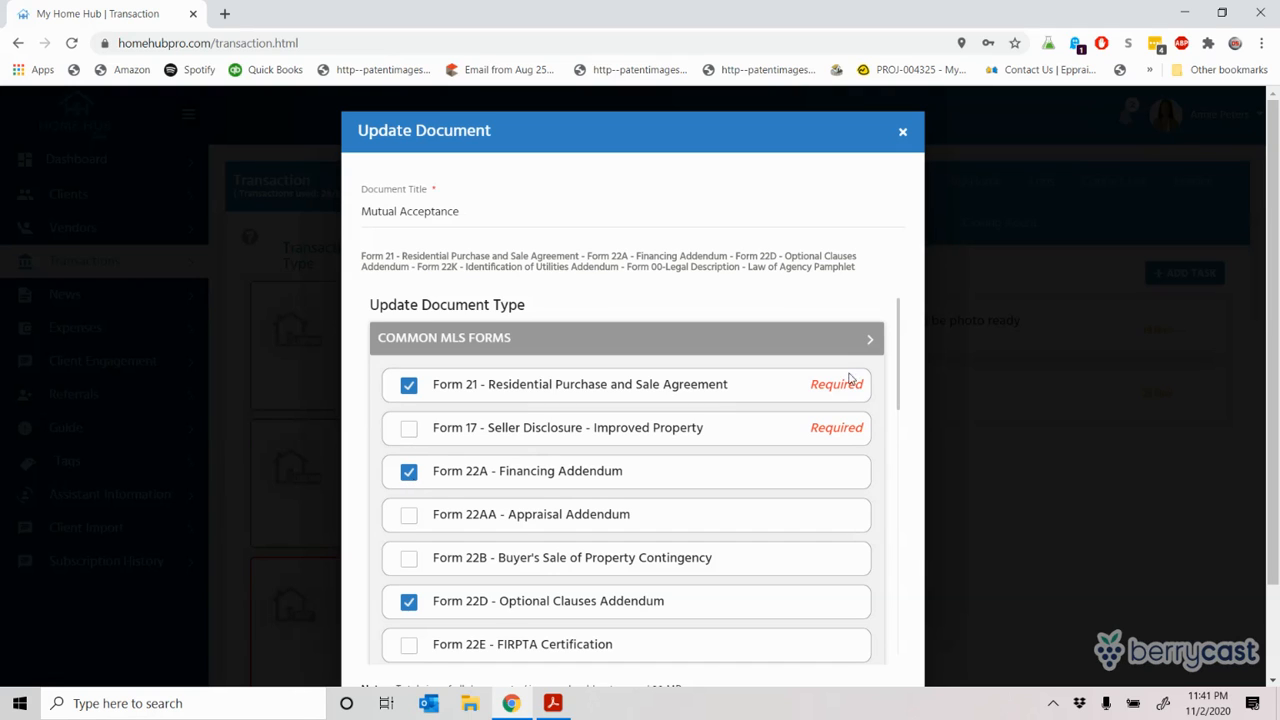
click(874, 339)
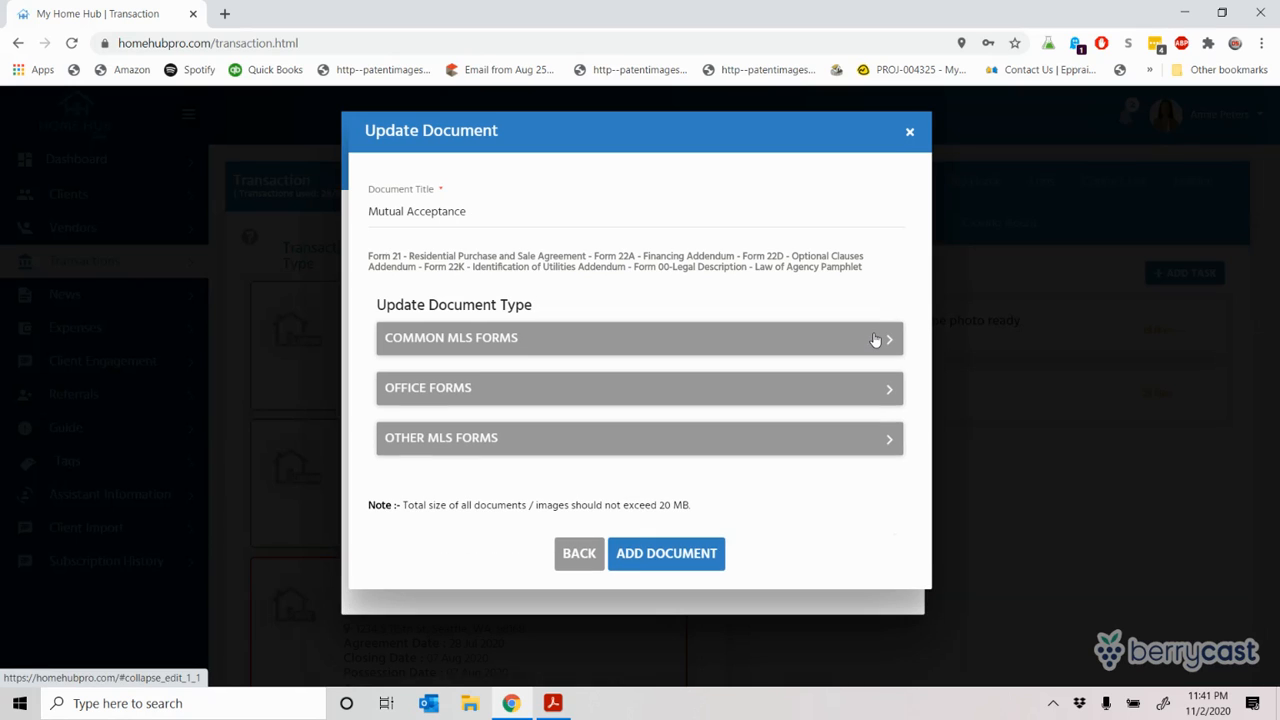
click(716, 550)
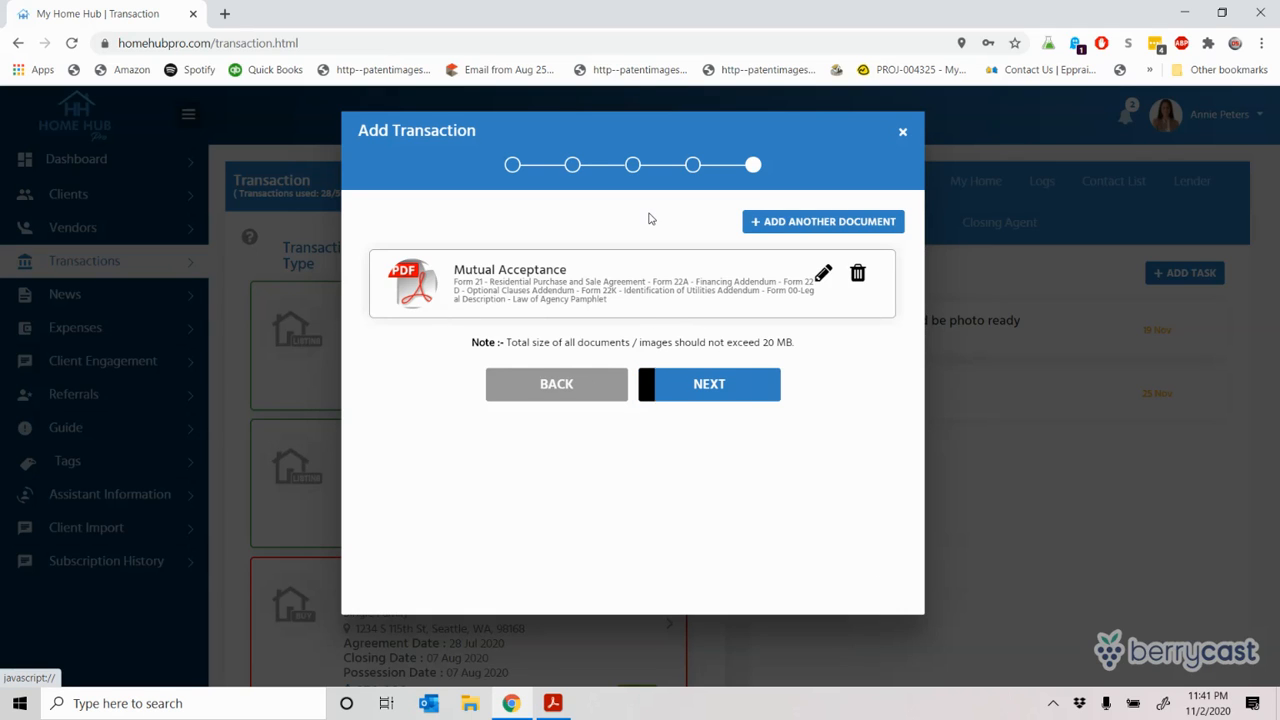
click(791, 222)
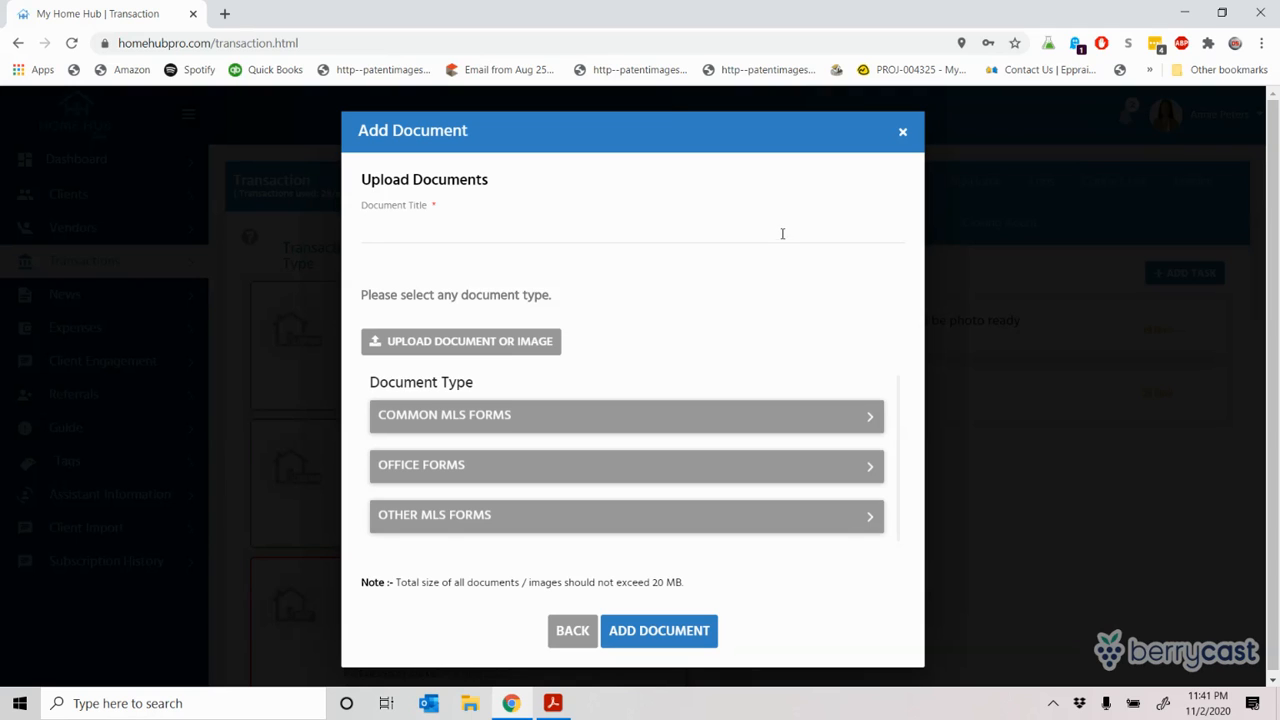
Step: Add a Wells Fargo Preapproval Letter document, titled from autofill, after reviewing the Office Forms list
click(467, 218)
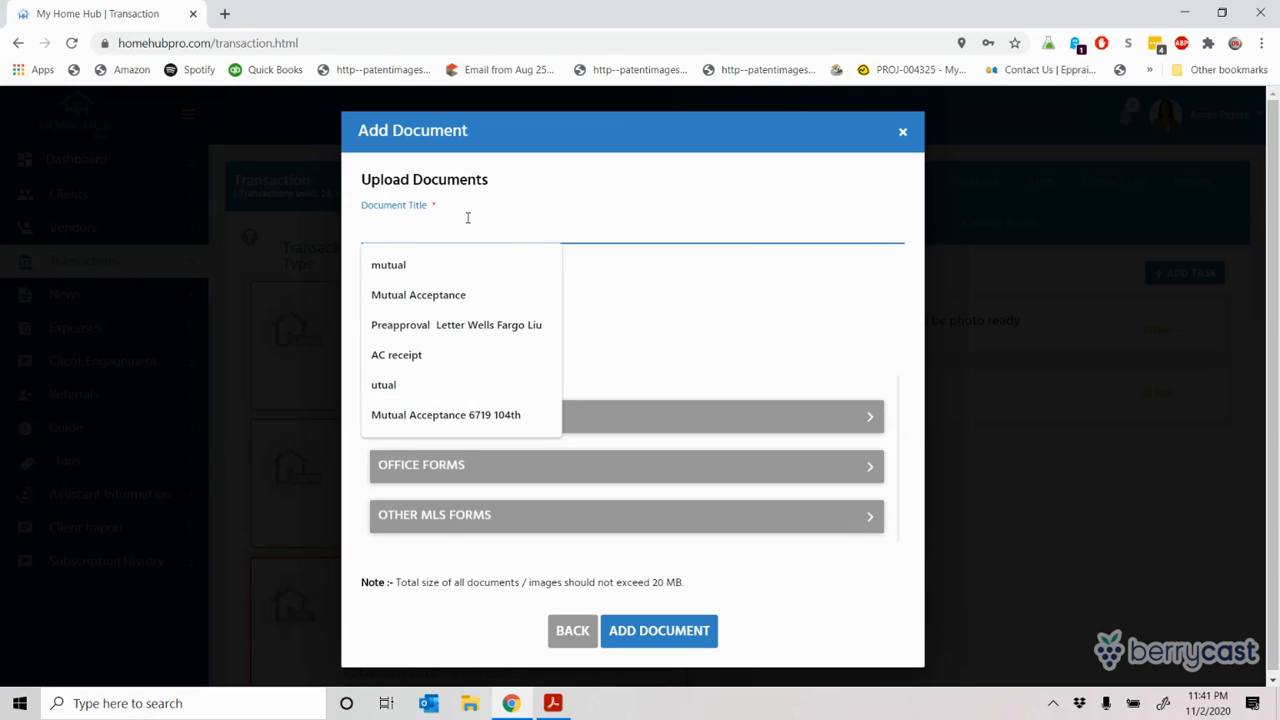
click(440, 324)
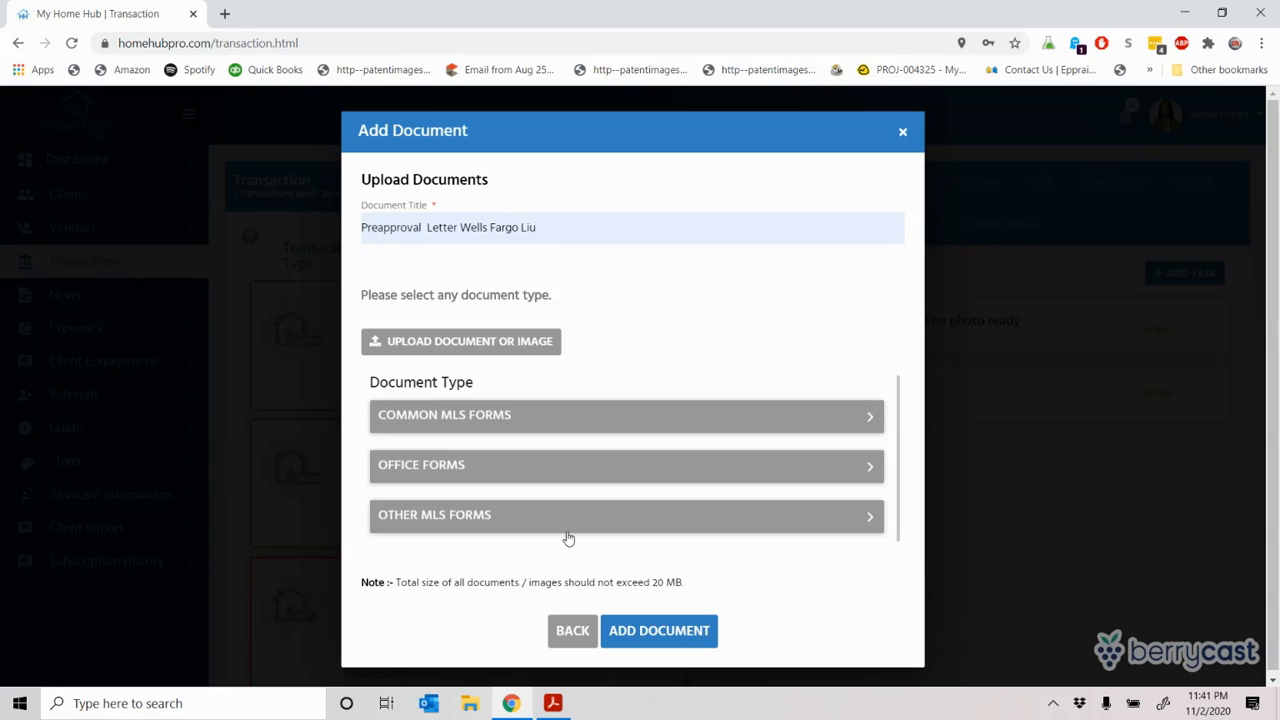
click(874, 468)
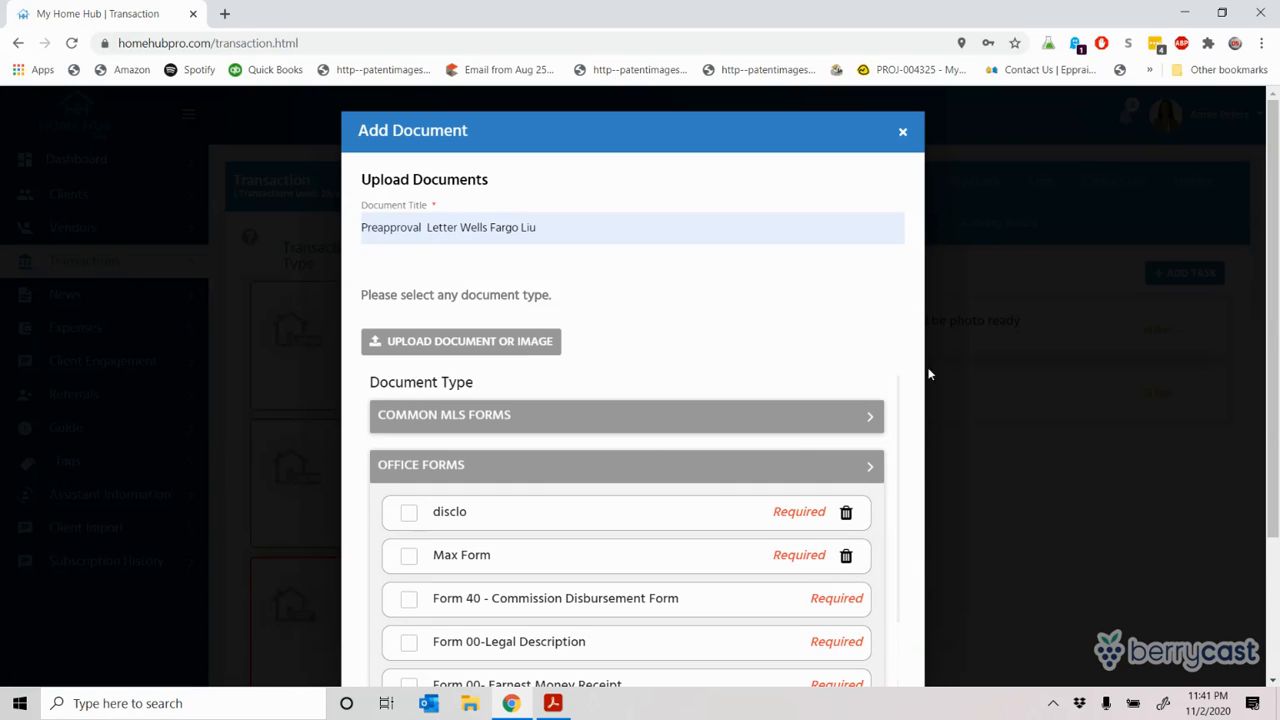
drag(897, 448, 897, 567)
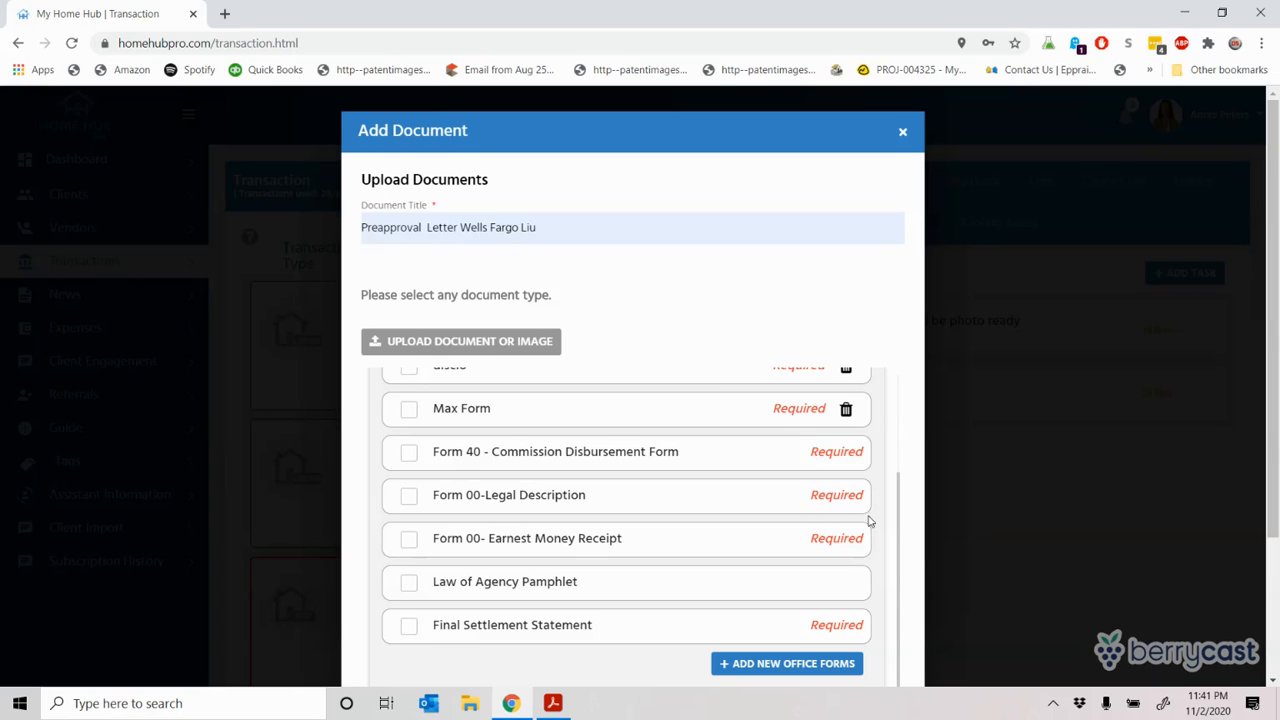
drag(903, 526, 908, 378)
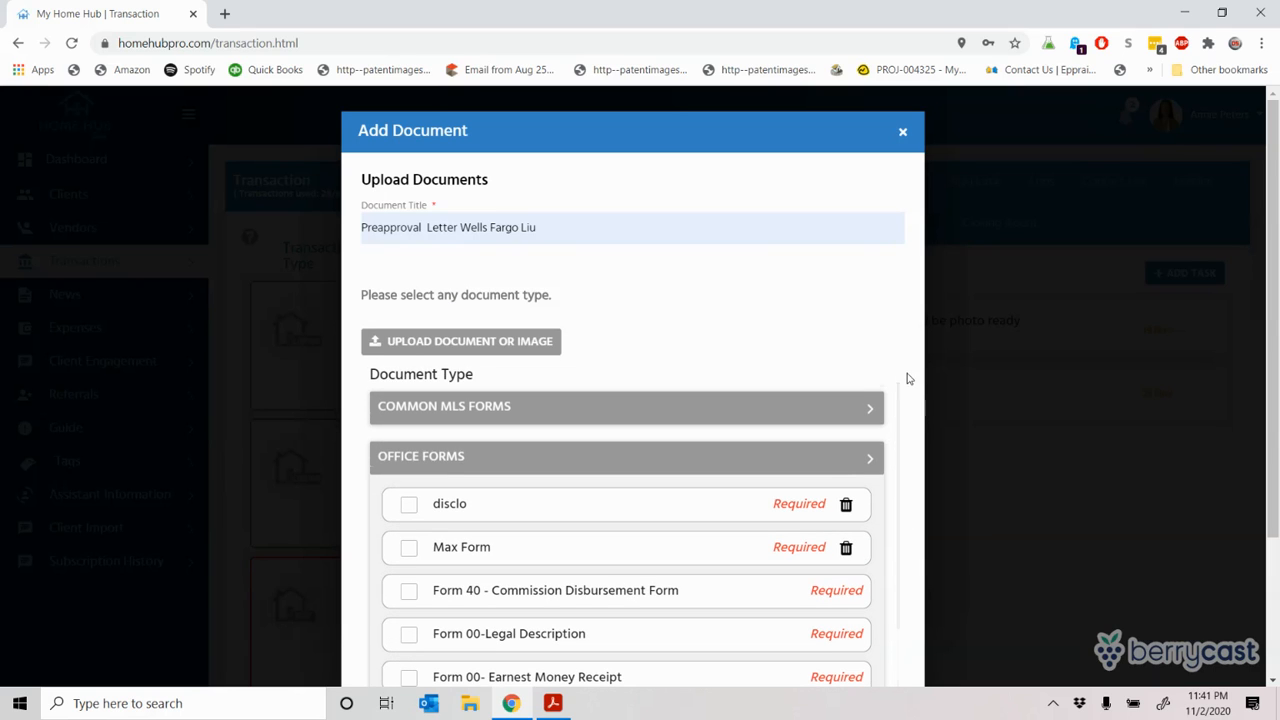
click(872, 459)
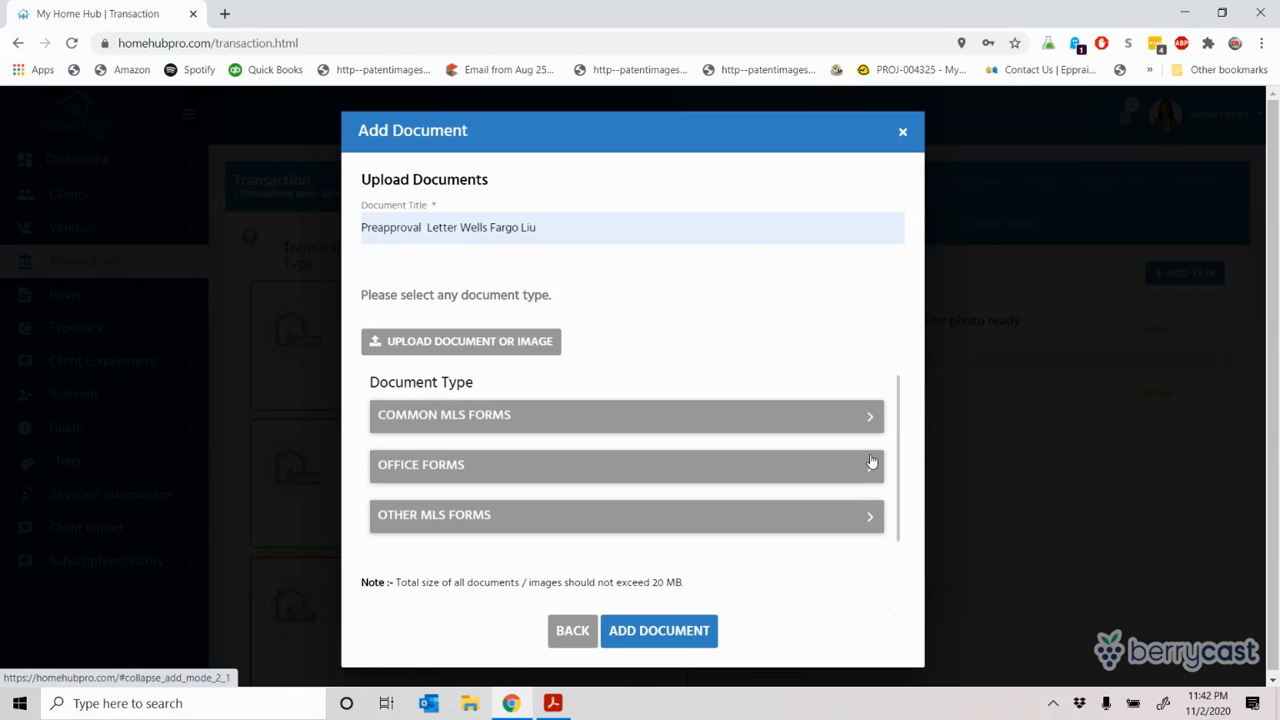
click(658, 646)
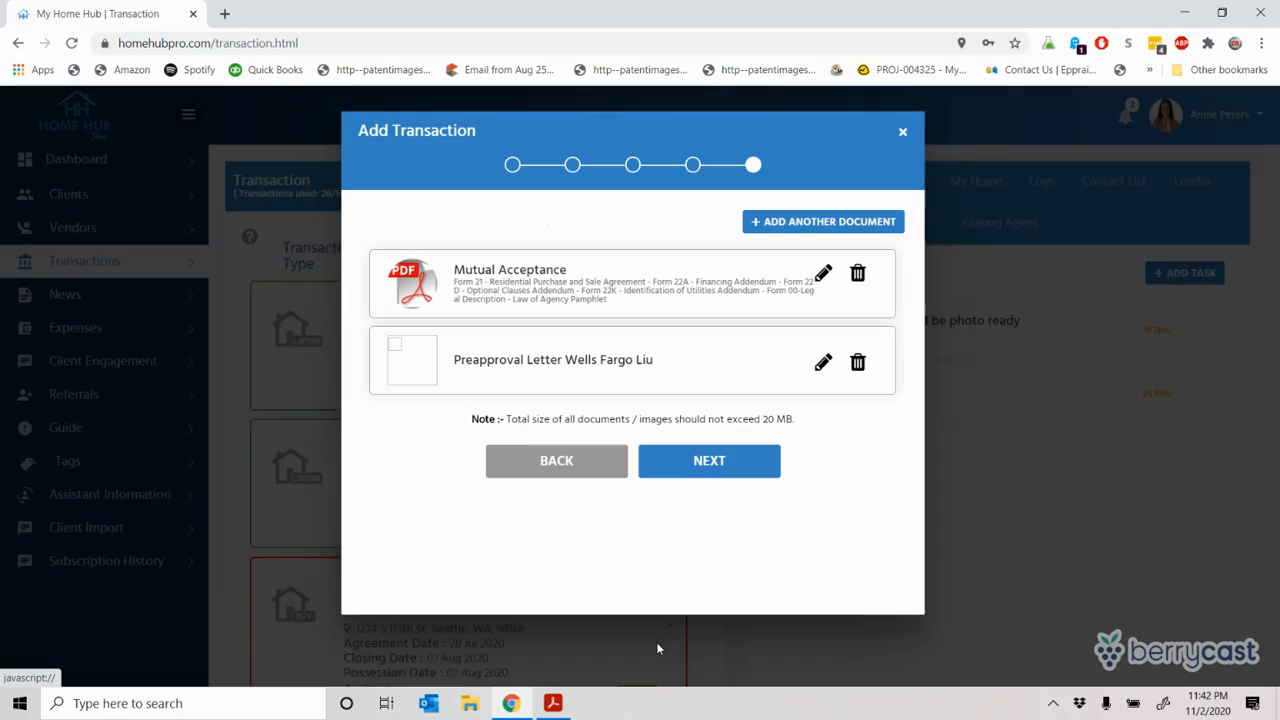
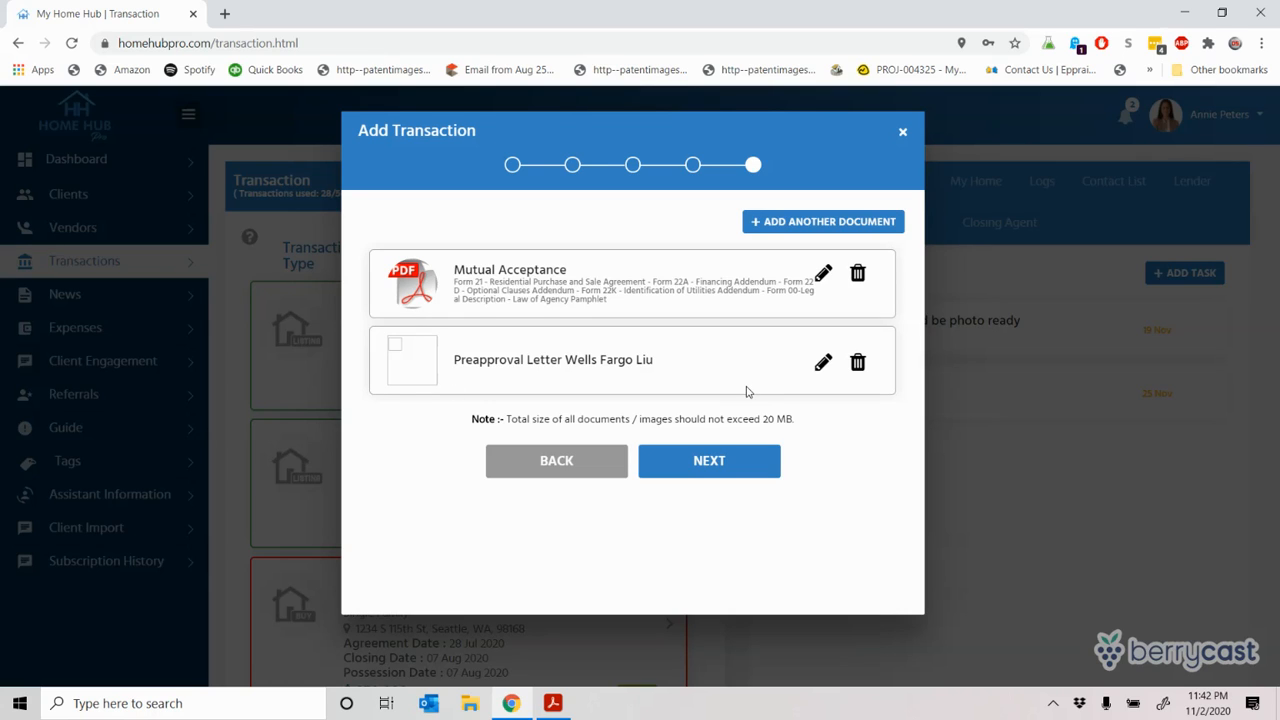
Step: Delete the existing Preapproval Letter entry without changing its details
click(823, 363)
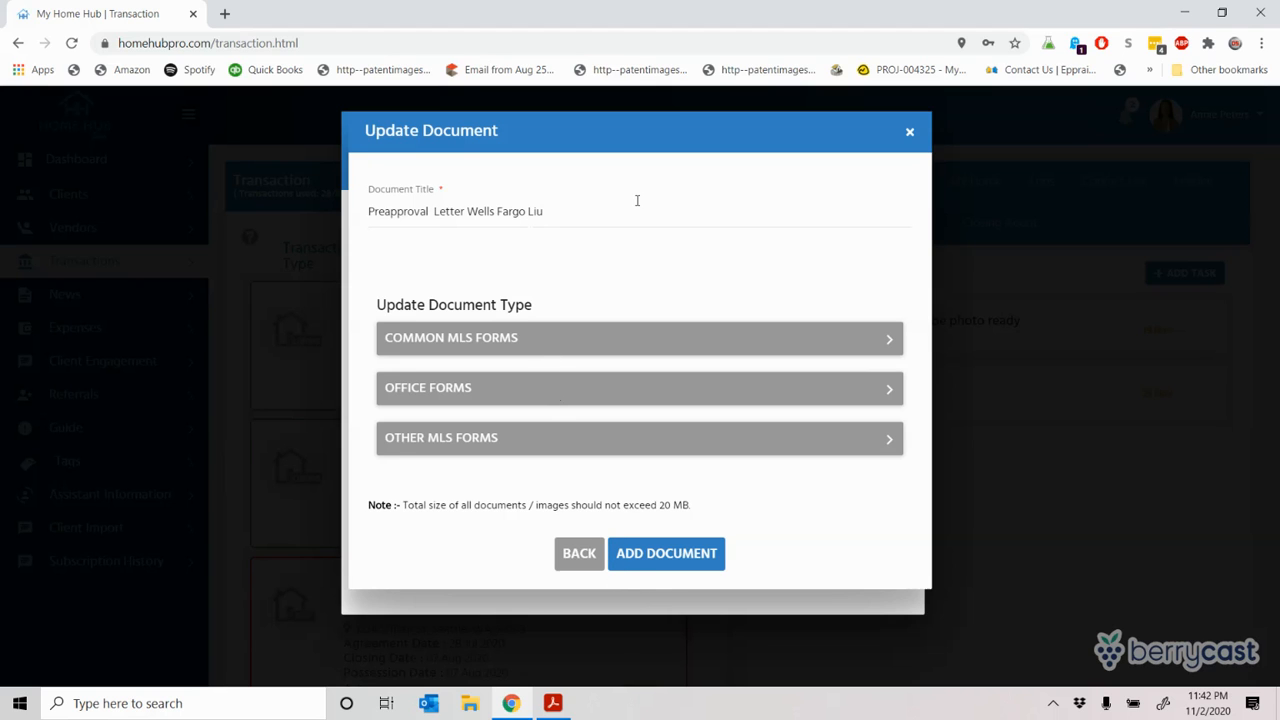
click(589, 556)
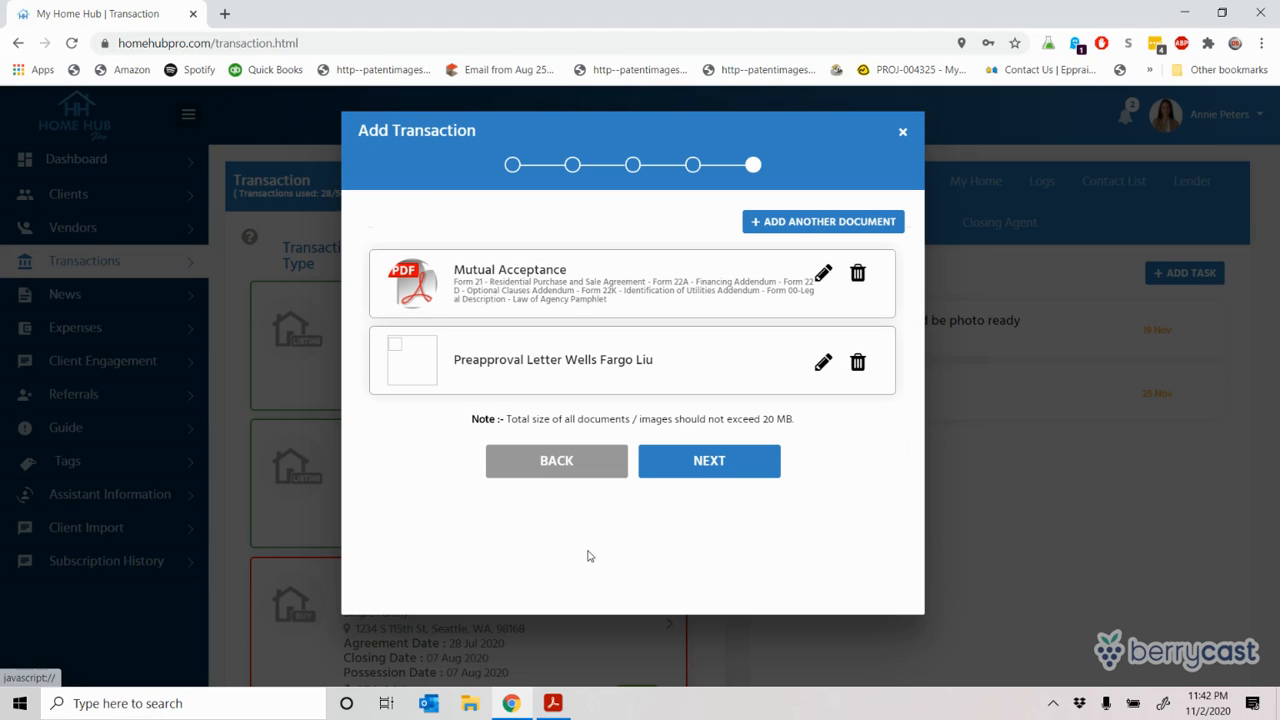
click(858, 363)
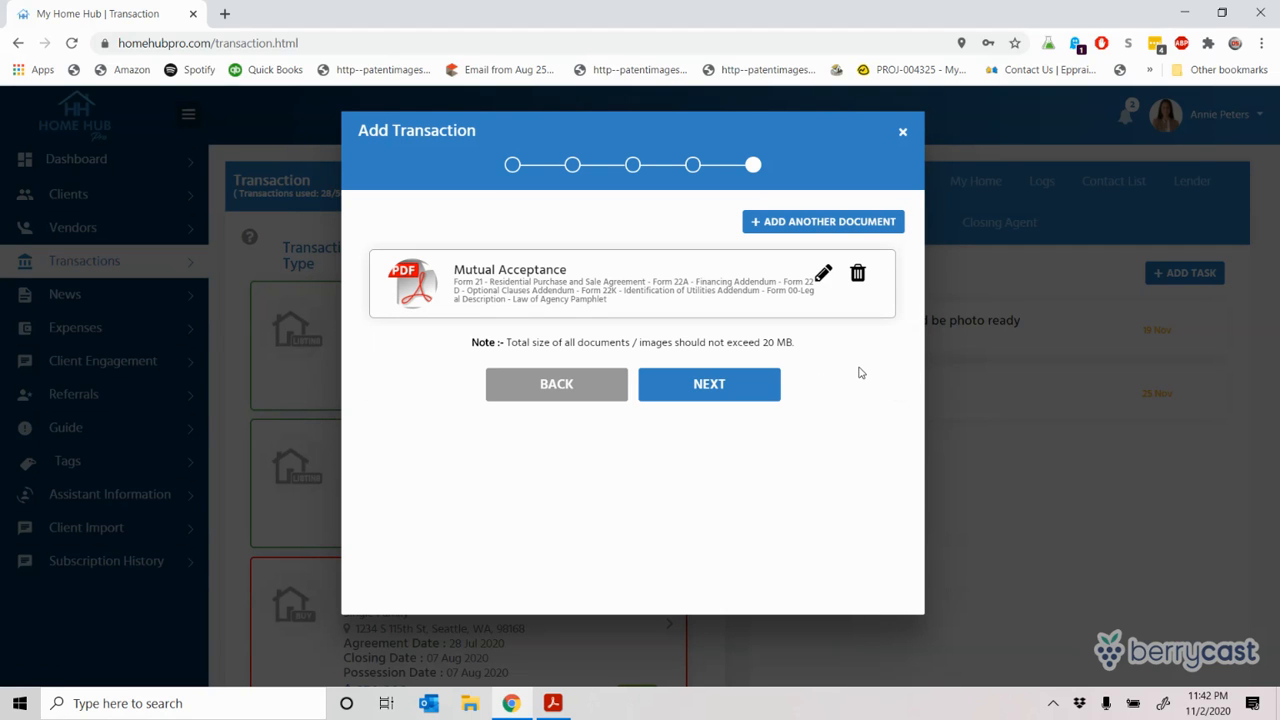
Step: Add a new Preapproval Letter document, titled from autocomplete, with its PDF file attached
click(762, 221)
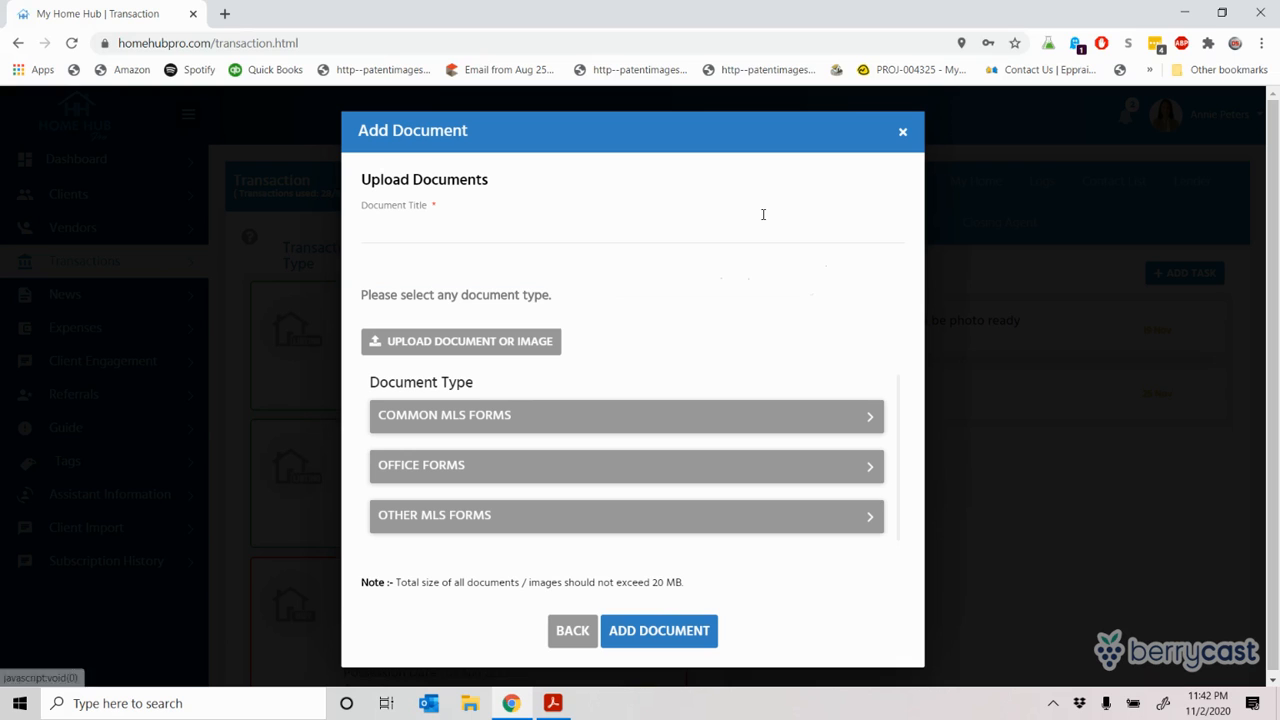
click(507, 212)
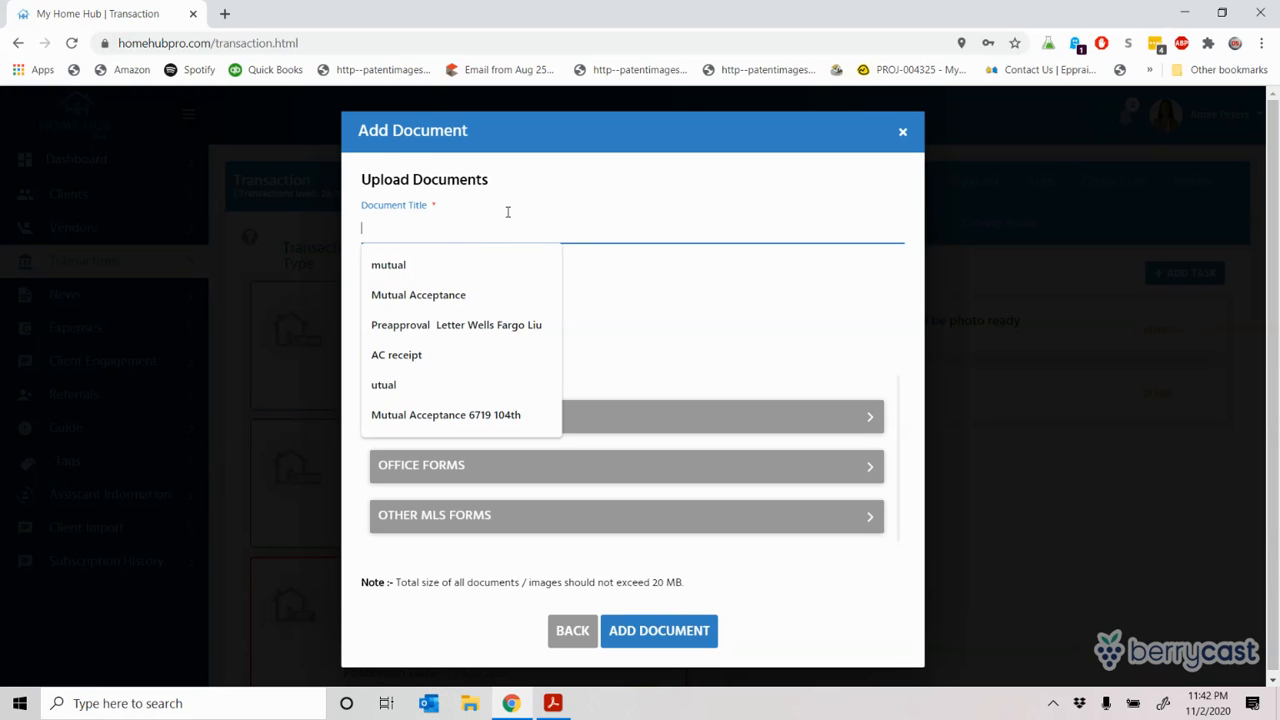
click(482, 335)
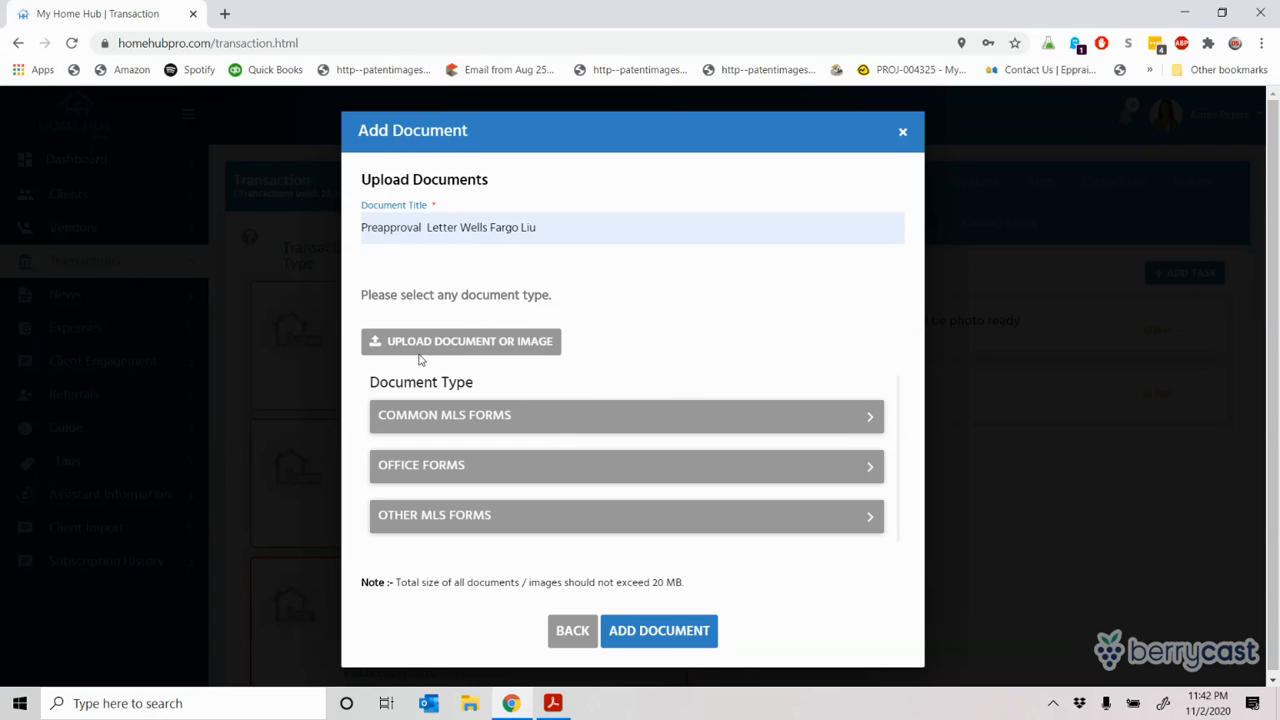
click(488, 342)
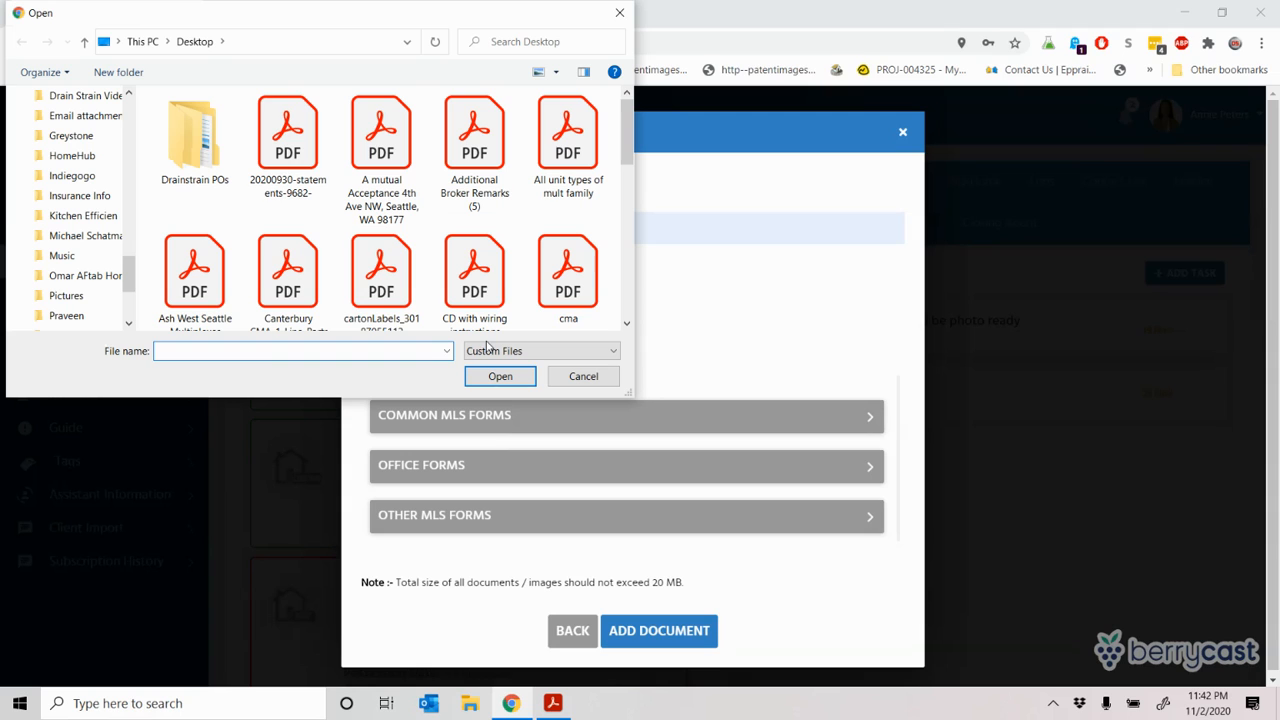
double_click(286, 118)
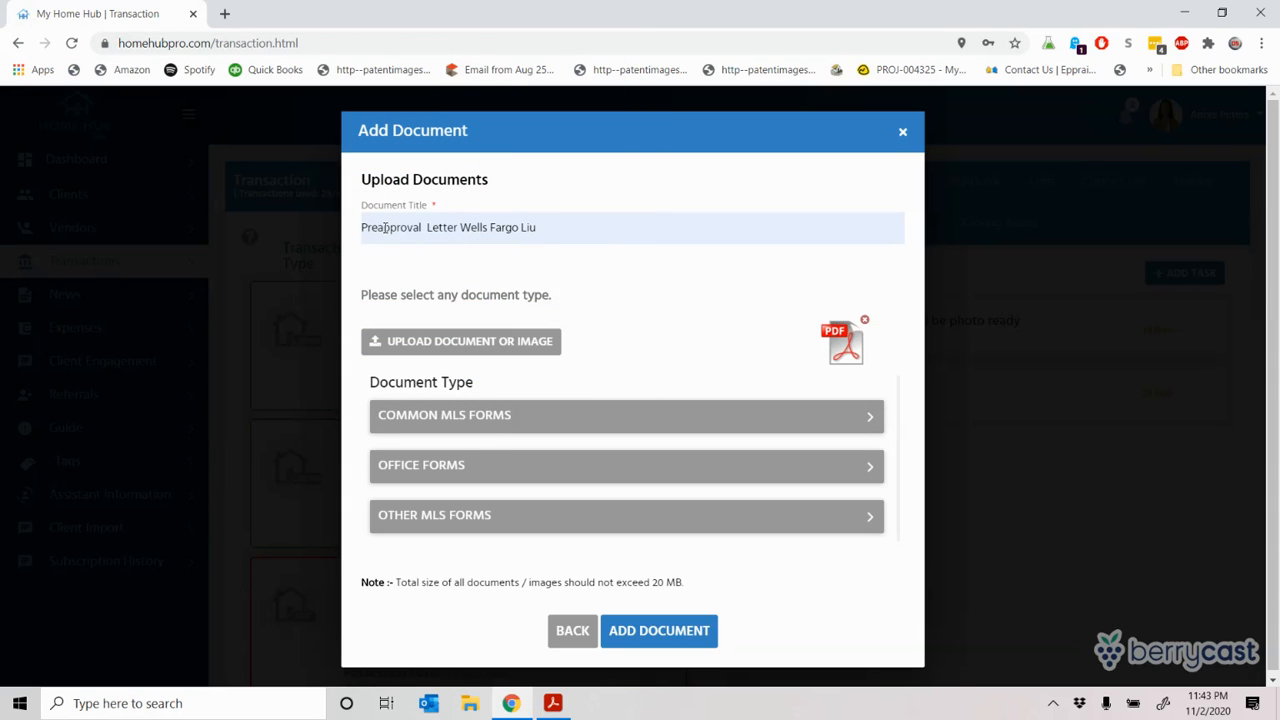
click(645, 628)
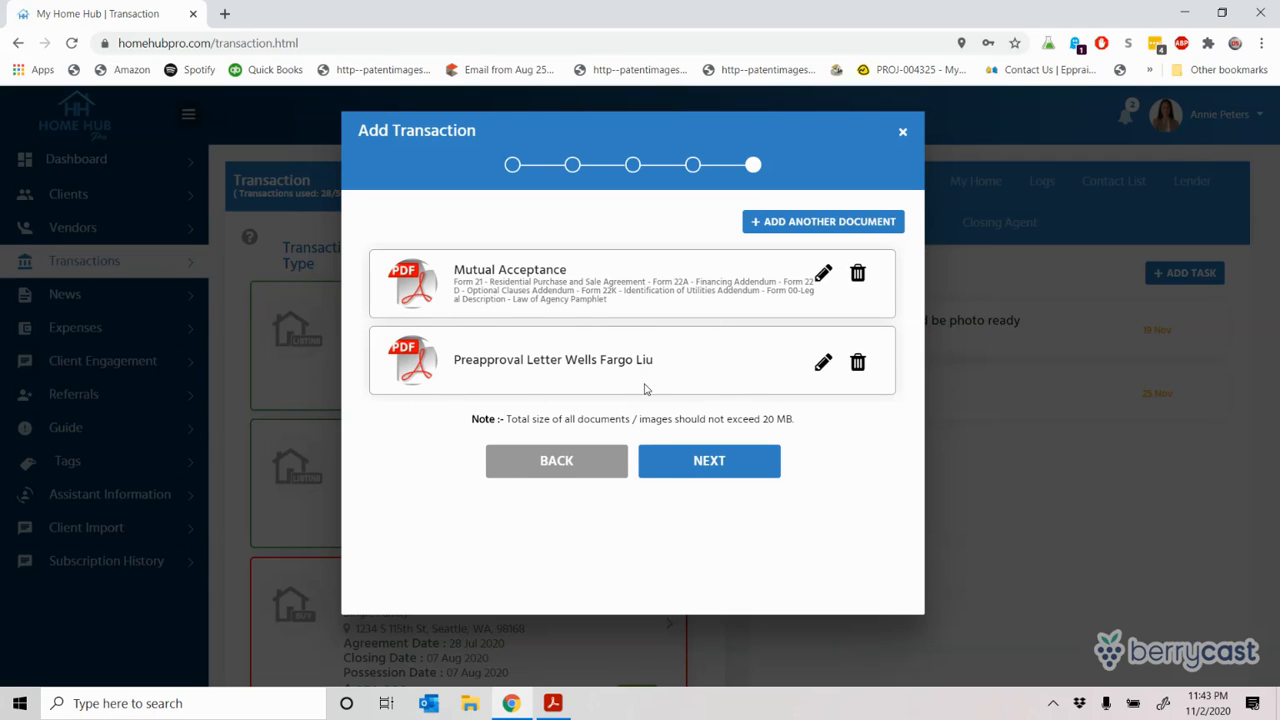
Step: Select client, spouse, lender, closing agent, office manager and listing agent as document recipients
click(731, 468)
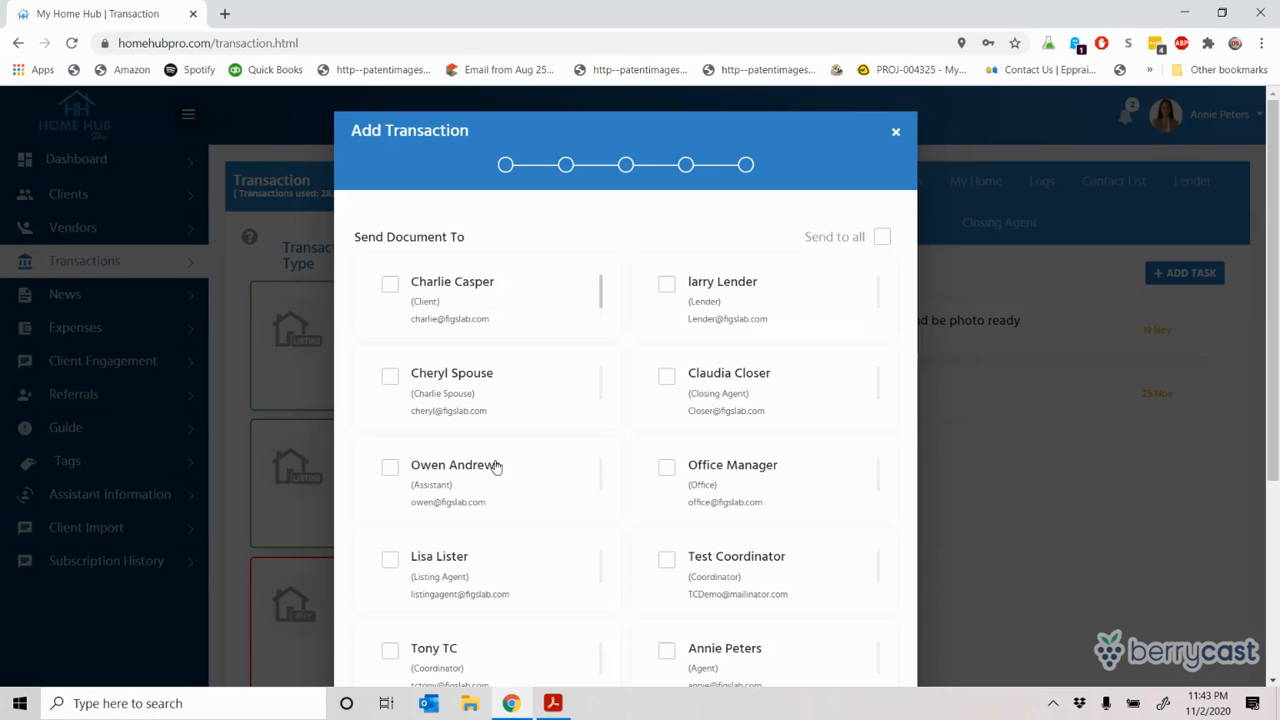
drag(1267, 191, 1277, 234)
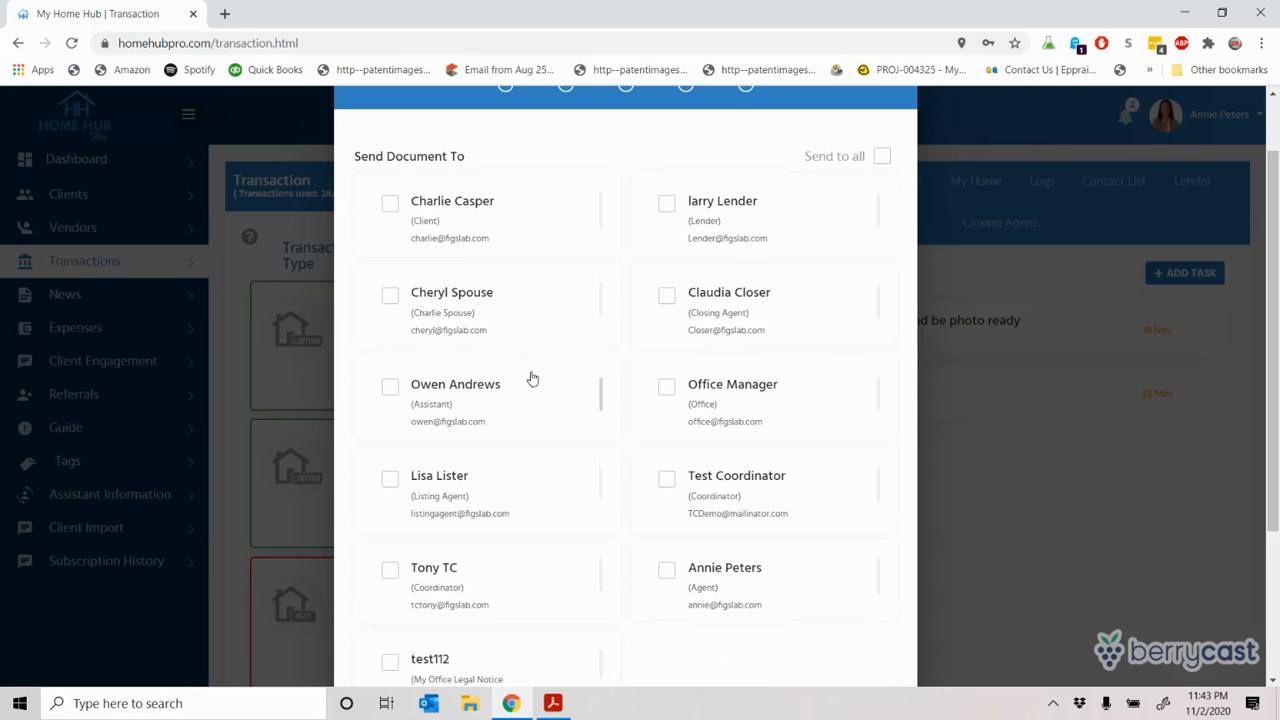
click(390, 205)
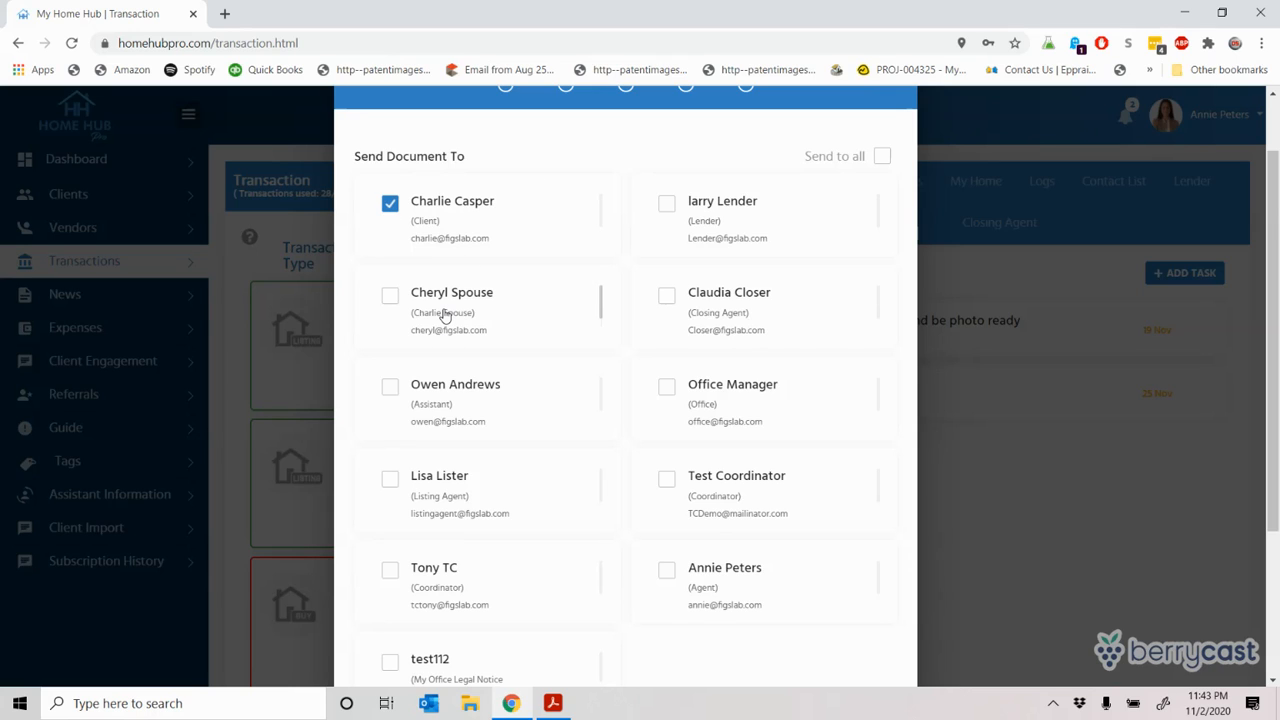
click(390, 300)
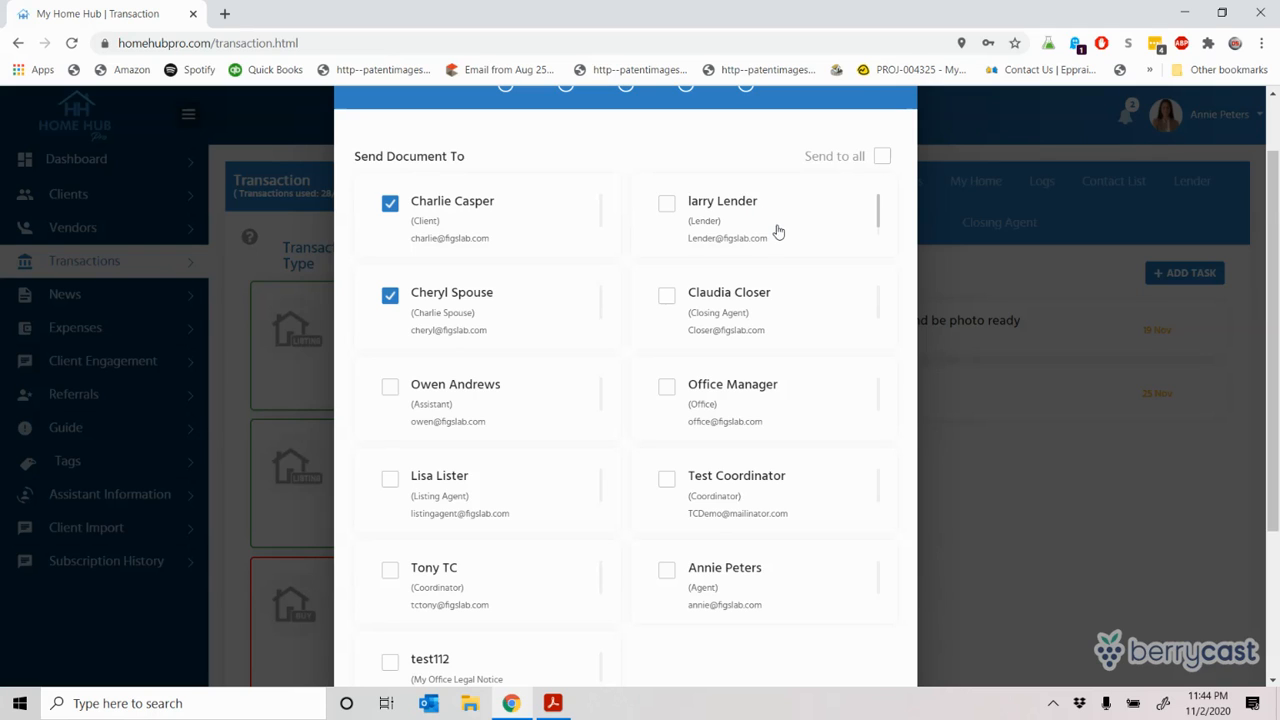
click(666, 203)
click(390, 387)
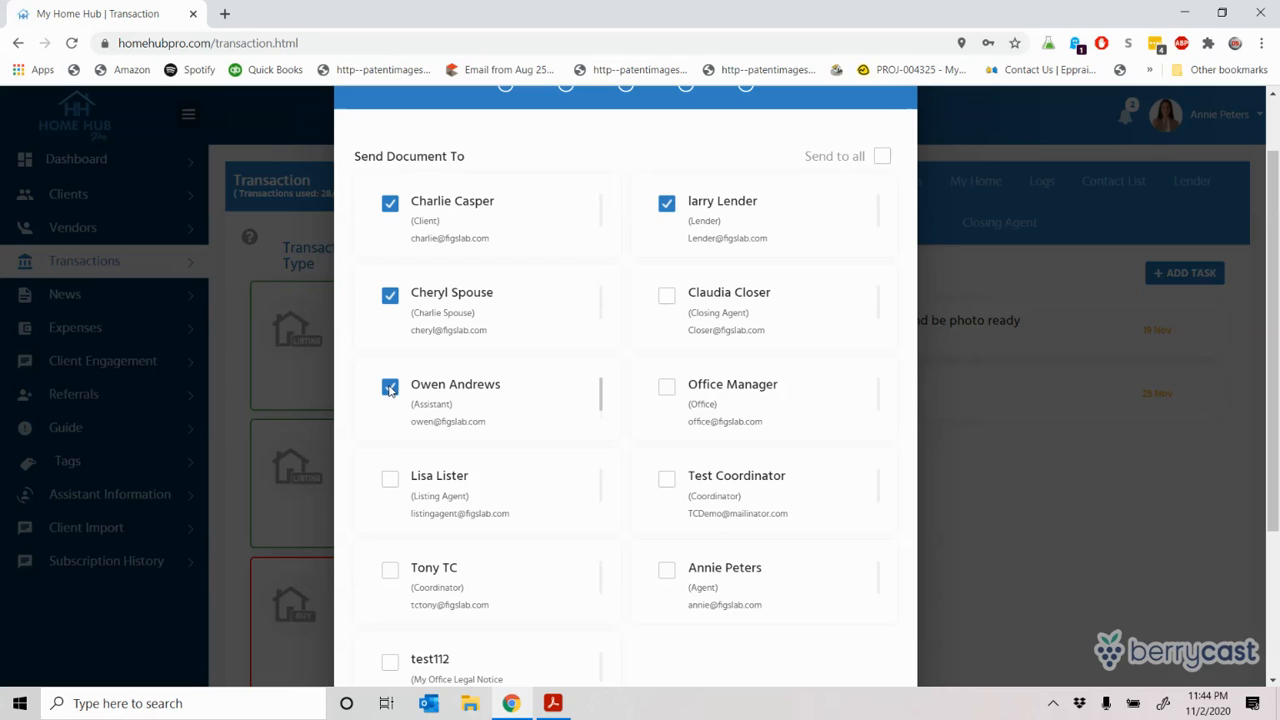
click(390, 387)
click(665, 301)
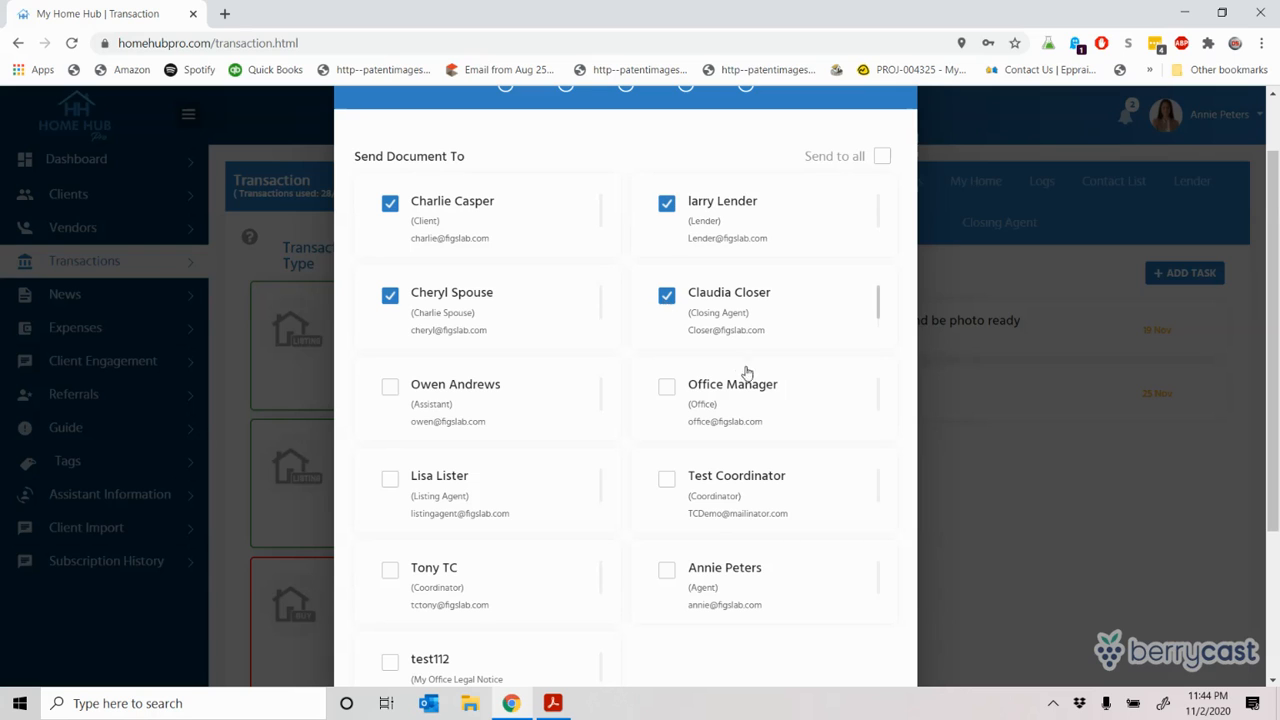
click(666, 387)
scroll(1276, 305, down, 3)
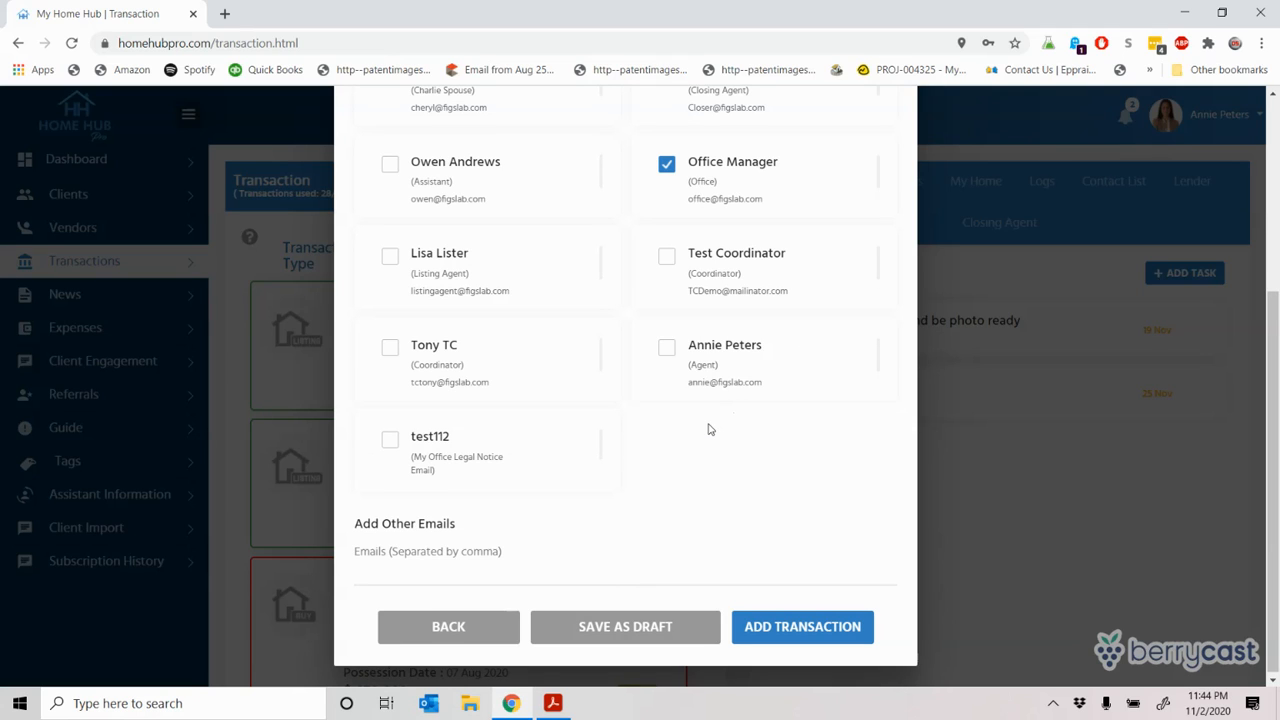
click(392, 259)
Step: Add the escrow team's and assistant lender's email addresses under Add Other Emails
click(391, 348)
click(391, 348)
click(366, 568)
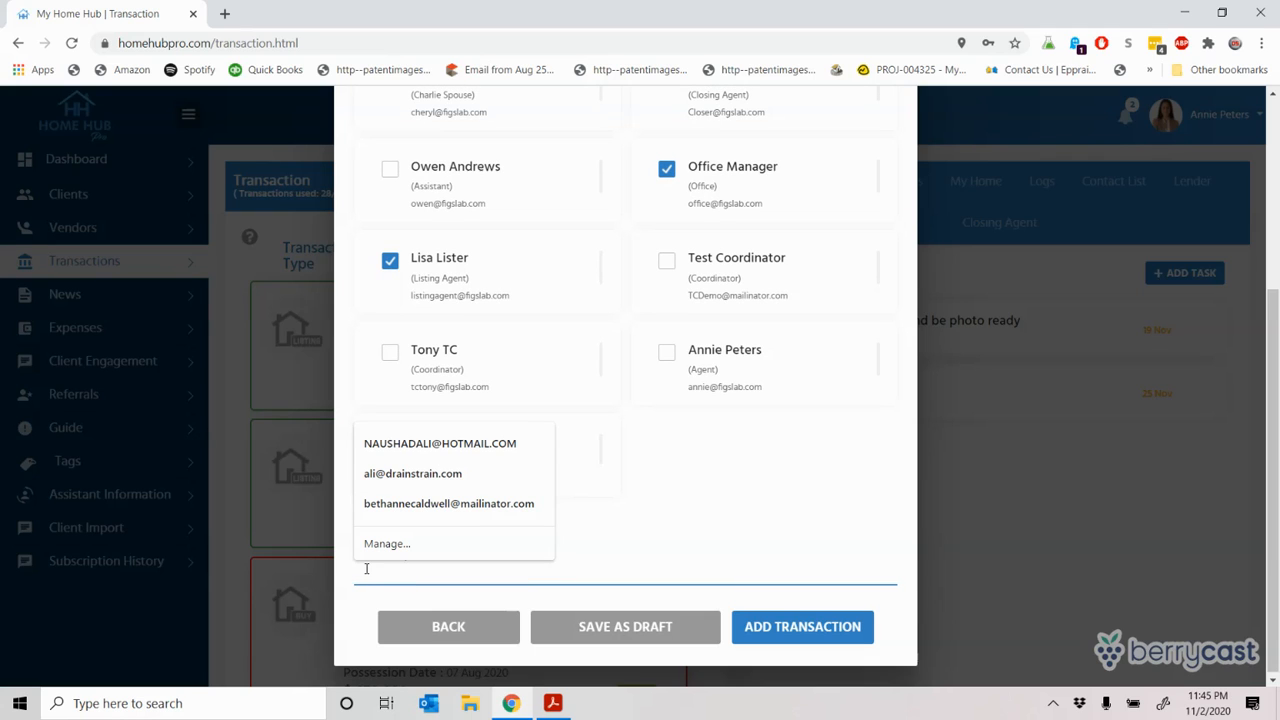
text(tes)
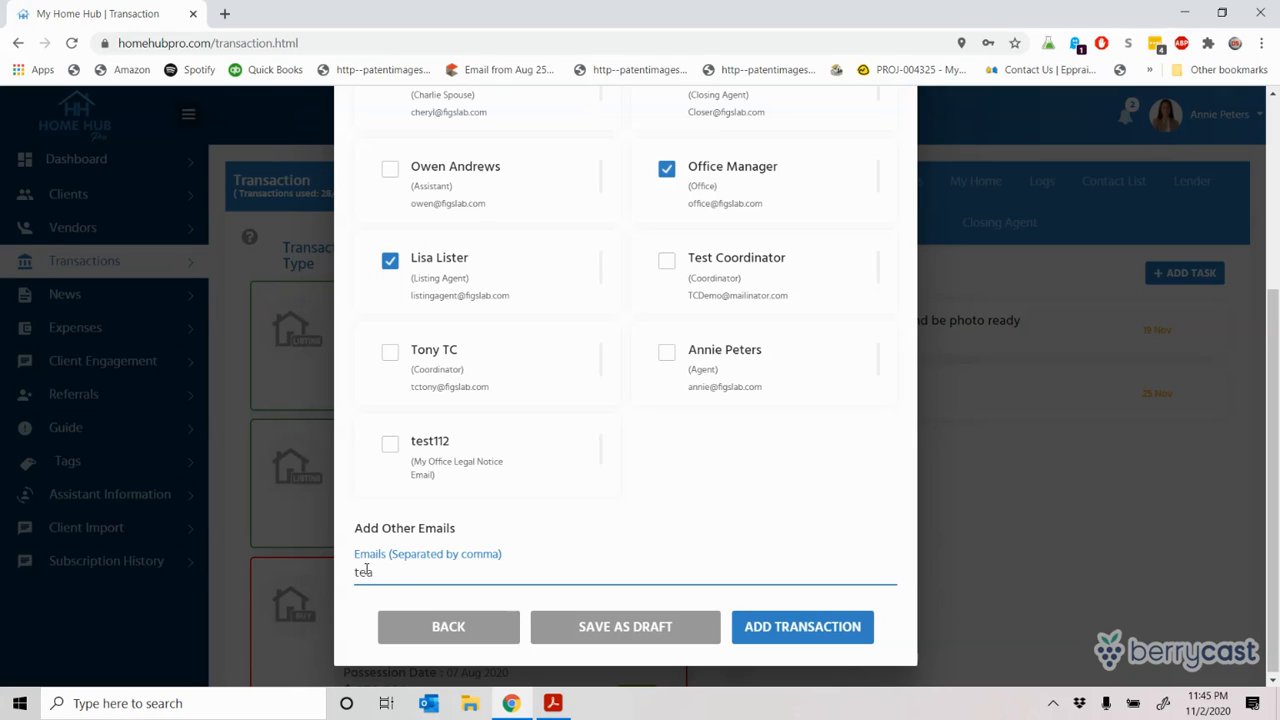
text(mescrow@mailinat)
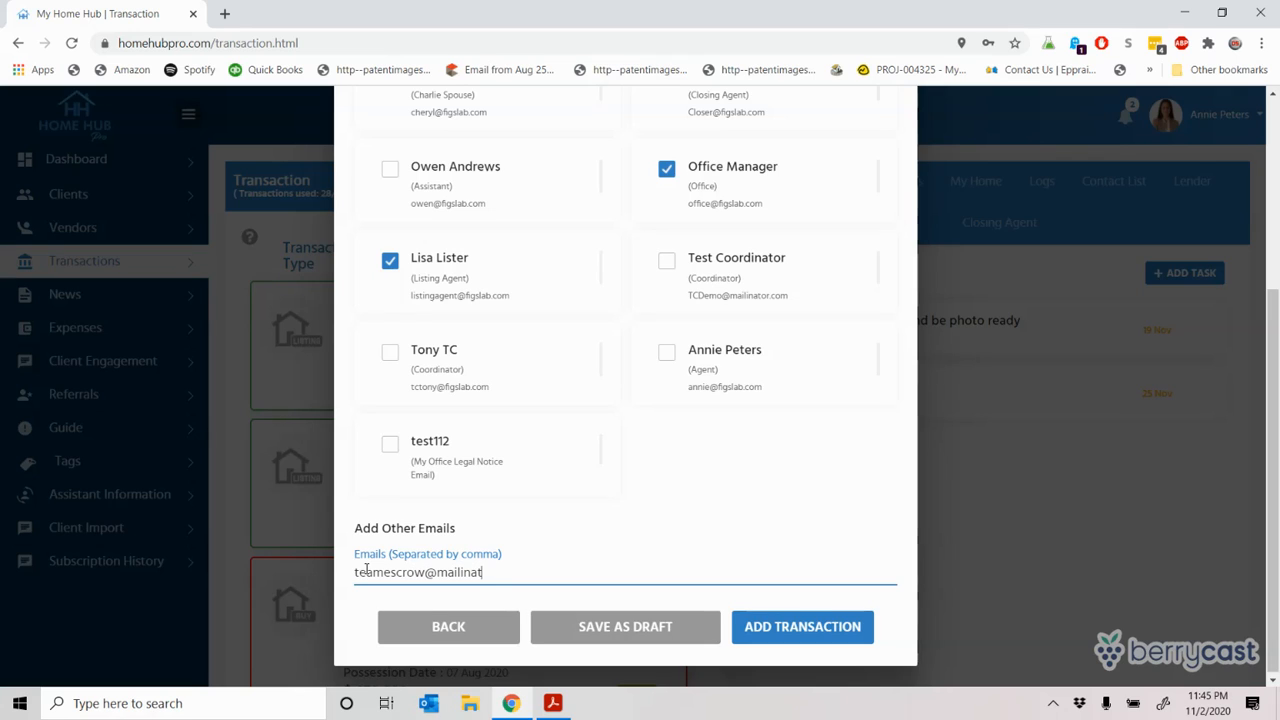
text(or.com)
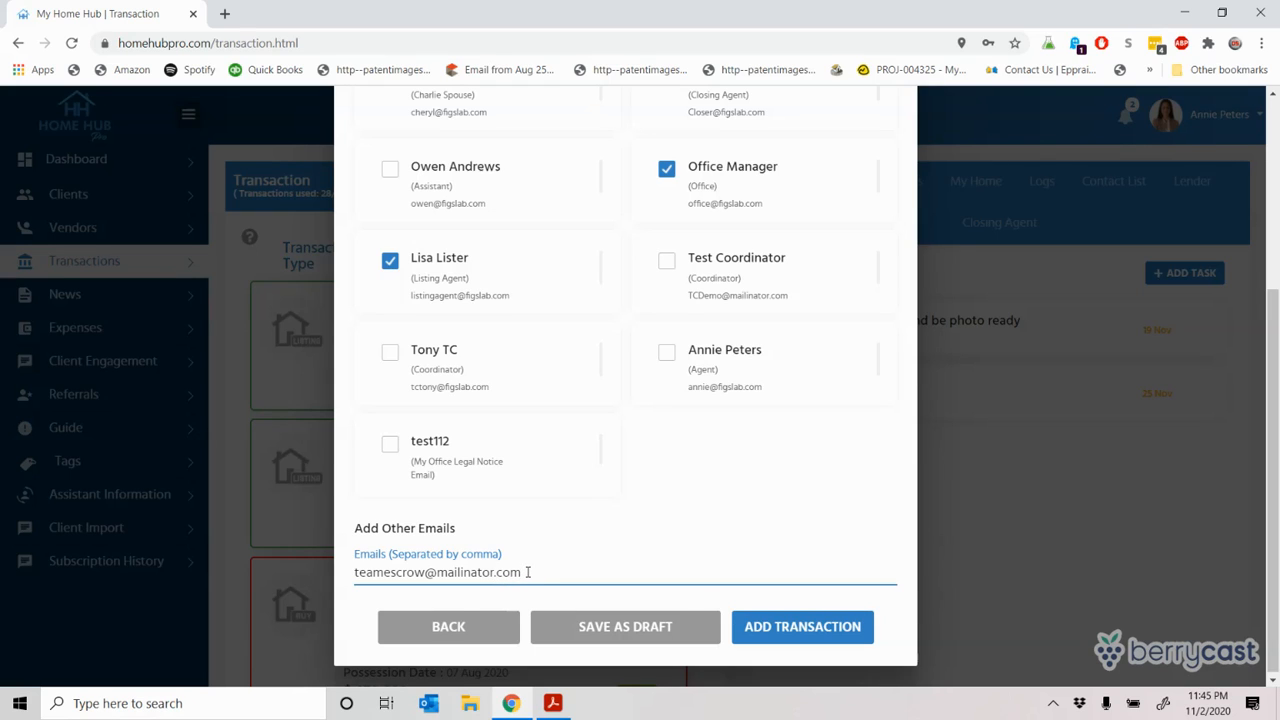
key(Return)
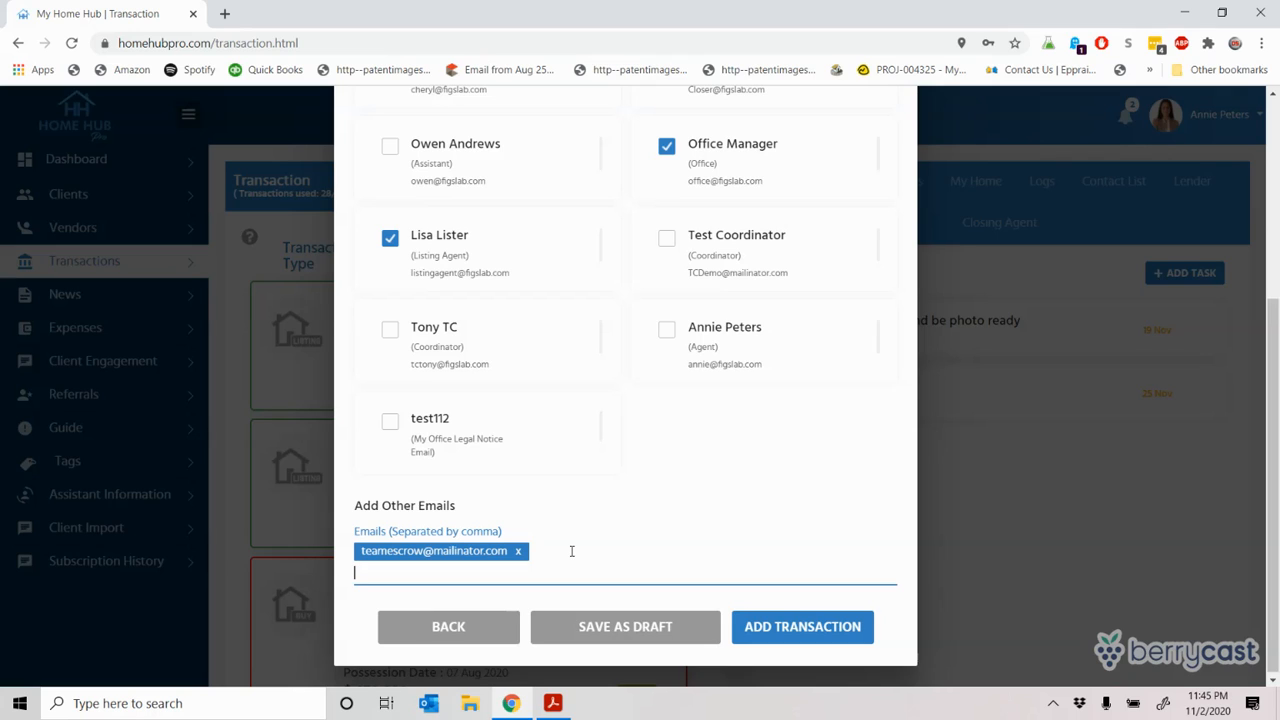
text(assistantlender@mailin)
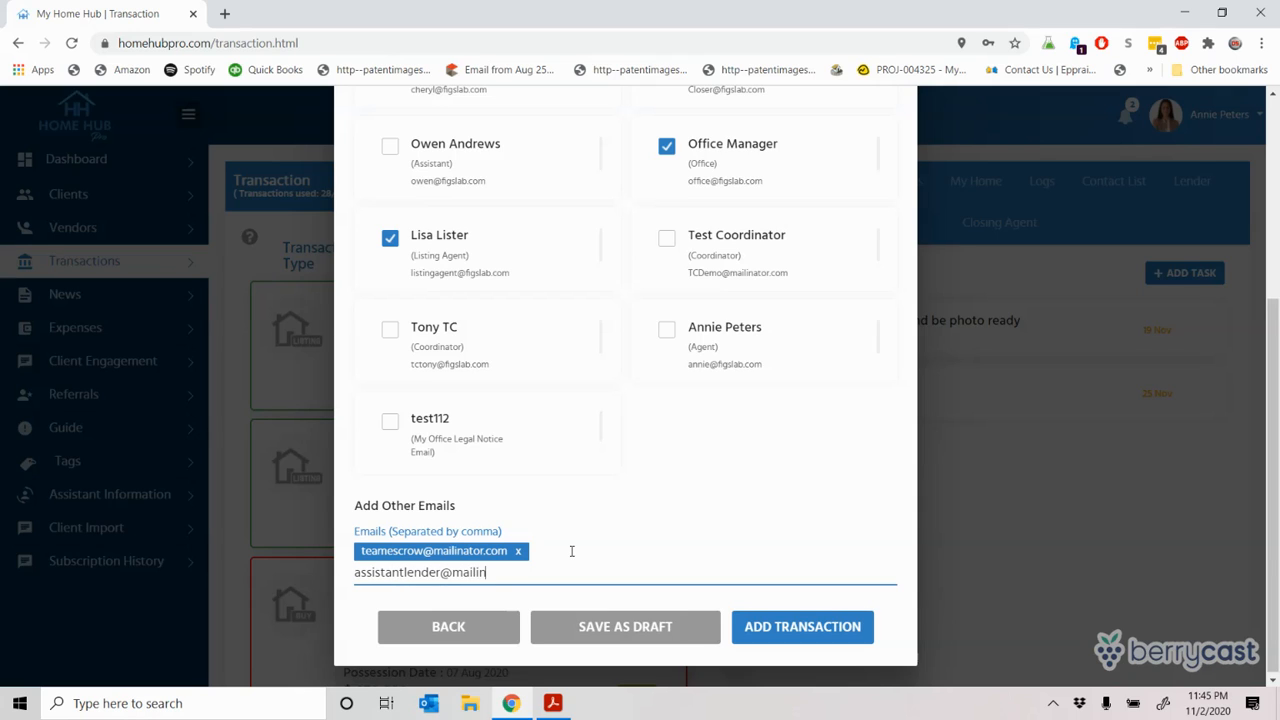
text(ator.com)
key(Return)
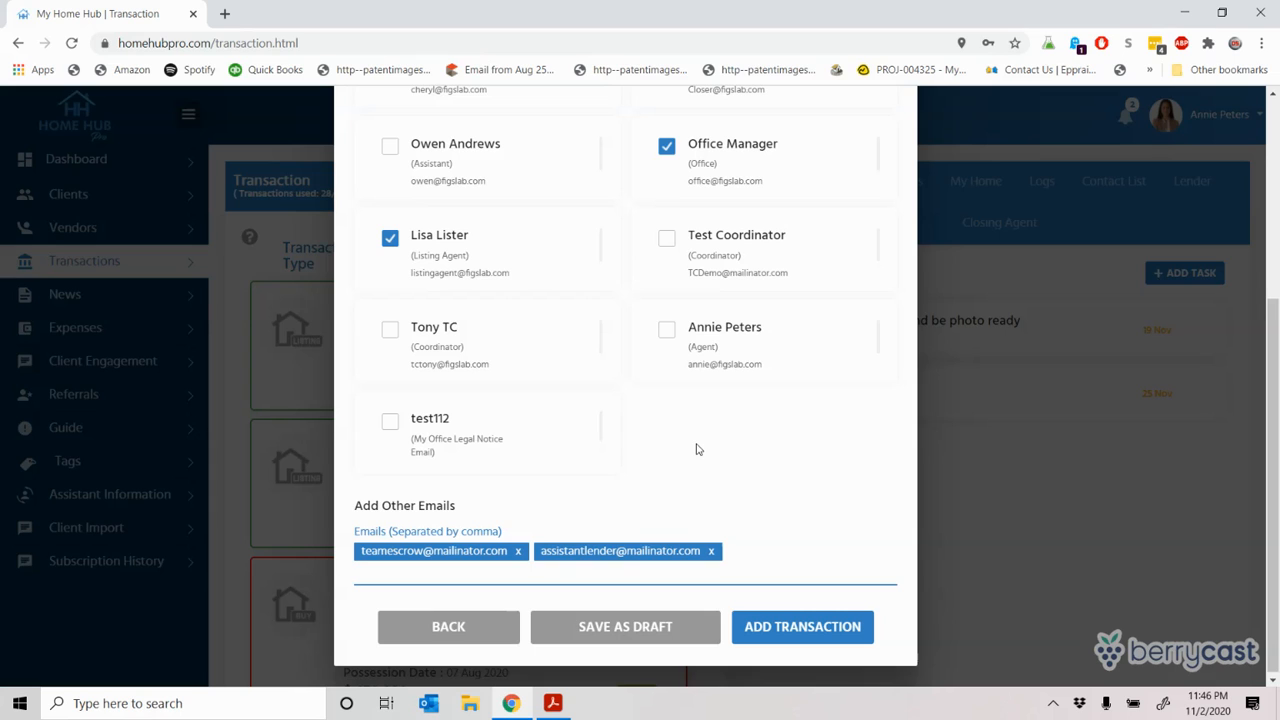
click(1274, 120)
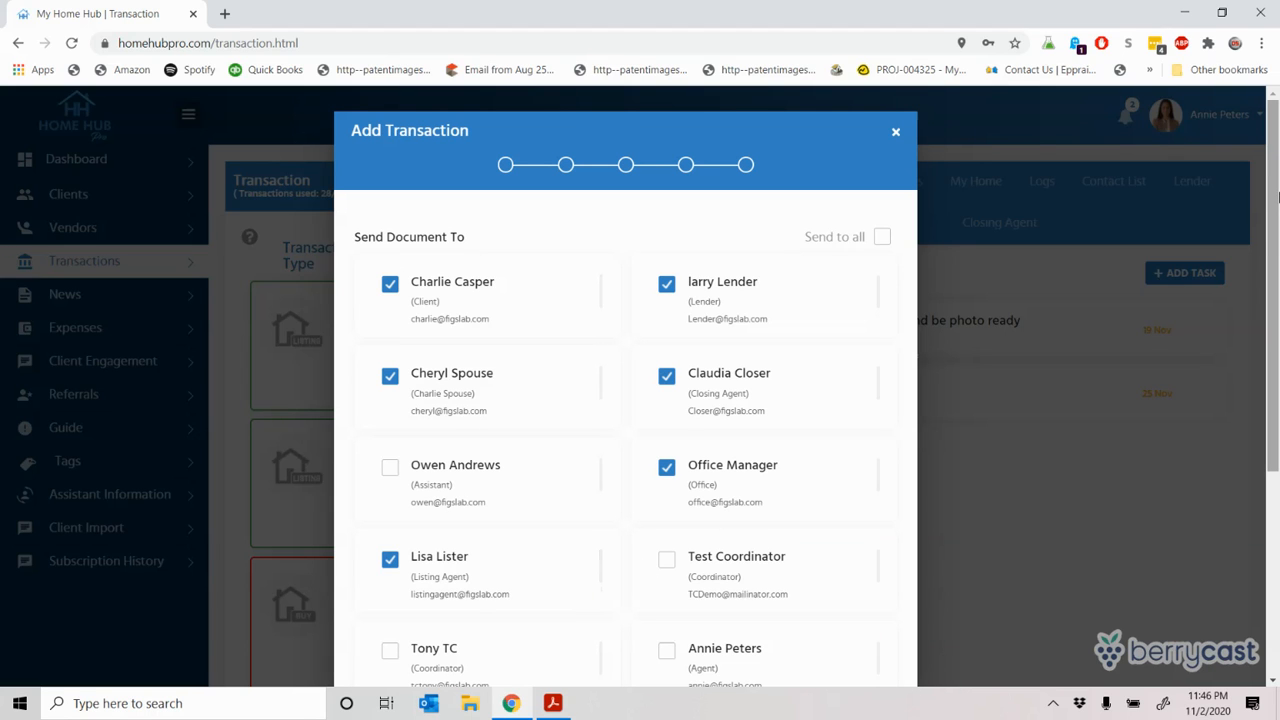
Step: Save the new transaction with the Add Transaction button
drag(1275, 161, 1278, 432)
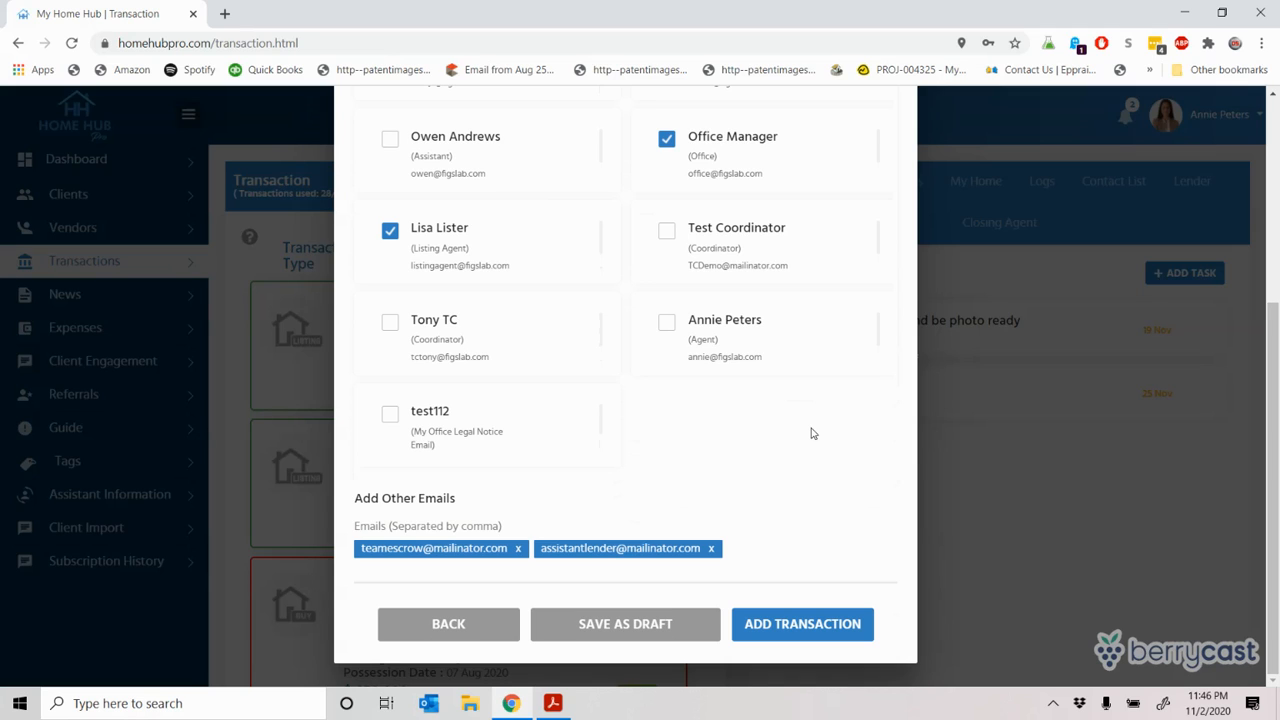
click(815, 628)
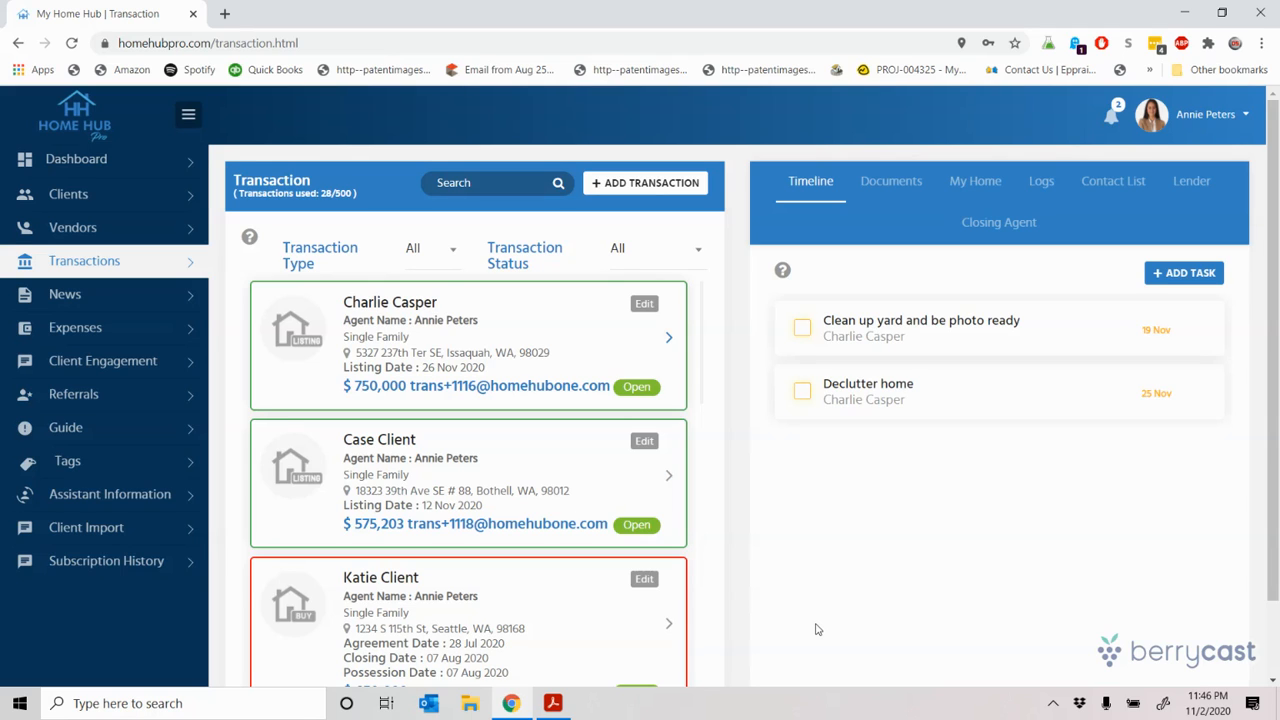
key(alt+Tab)
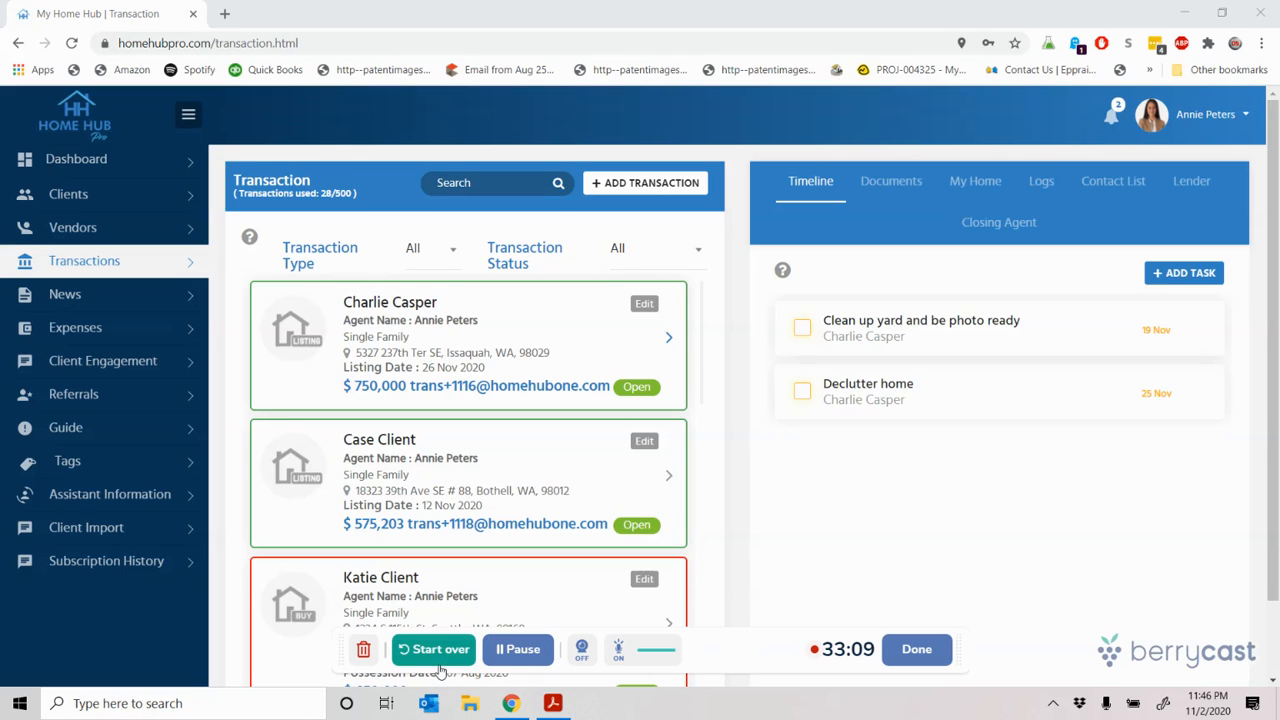